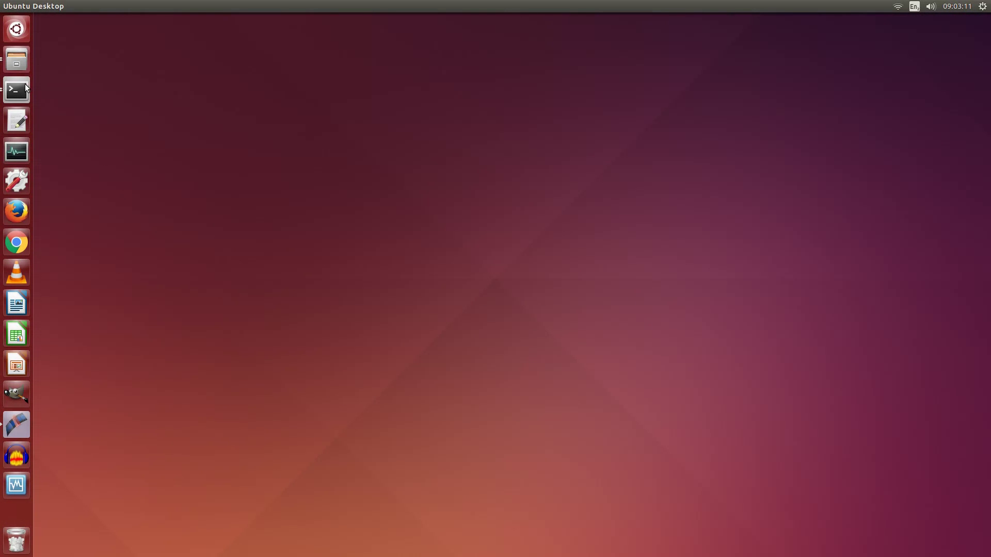
# - In a terminal, store 192.168.1.10 in the ipcam variable and ping the camera, then stop the ping
pyautogui.click(26, 86)
pyautogui.write('ipcam')
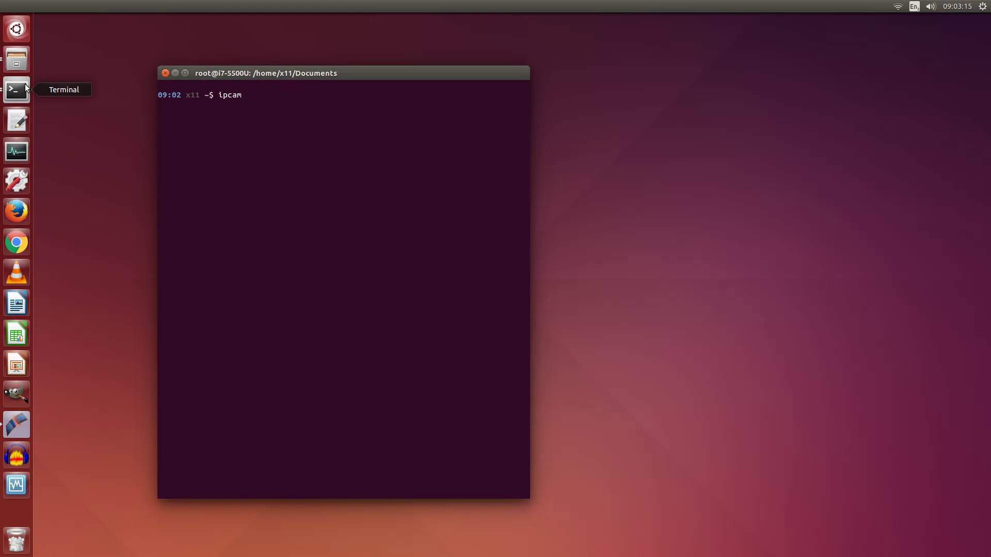
pyautogui.write('=192.168.1.10')
pyautogui.press('Return')
pyautogui.write('ping ')
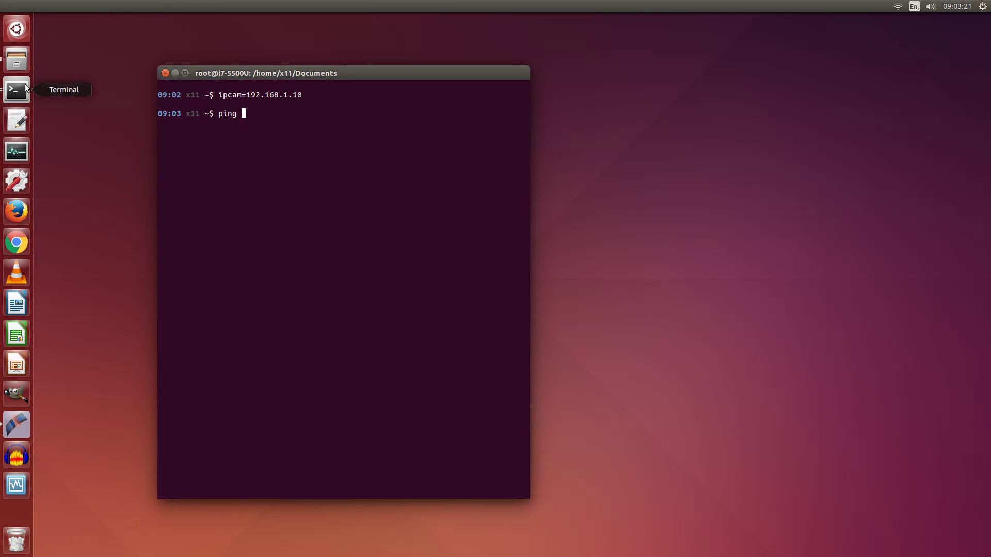
pyautogui.write('$ipcam')
pyautogui.press('Return')
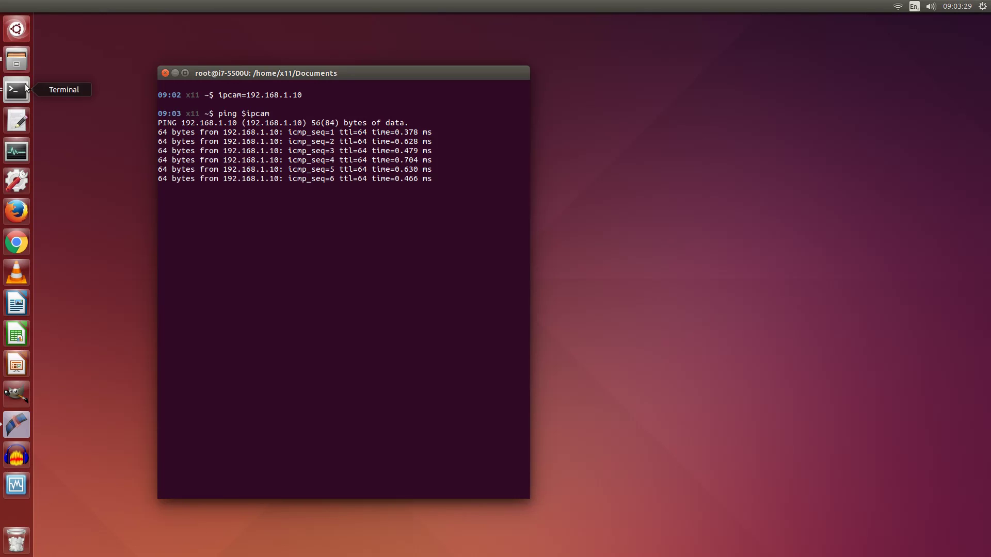
pyautogui.hotkey('ctrl', 'c')
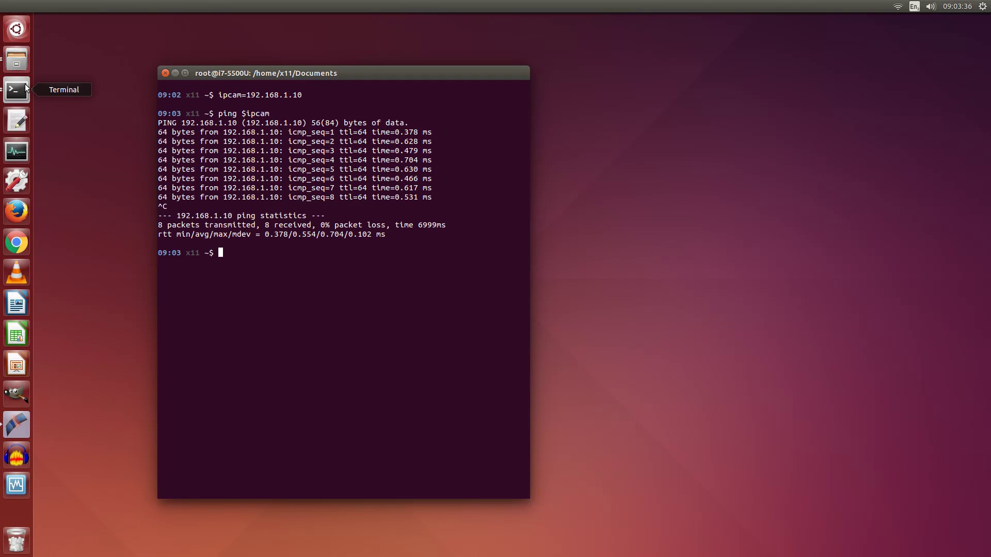
# - Scan all ports 1-65535 on the camera with nmap, then start a fresh terminal
pyautogui.write('nmap -v -PN -n -p1-65535 $ipcam')
pyautogui.press('Return')
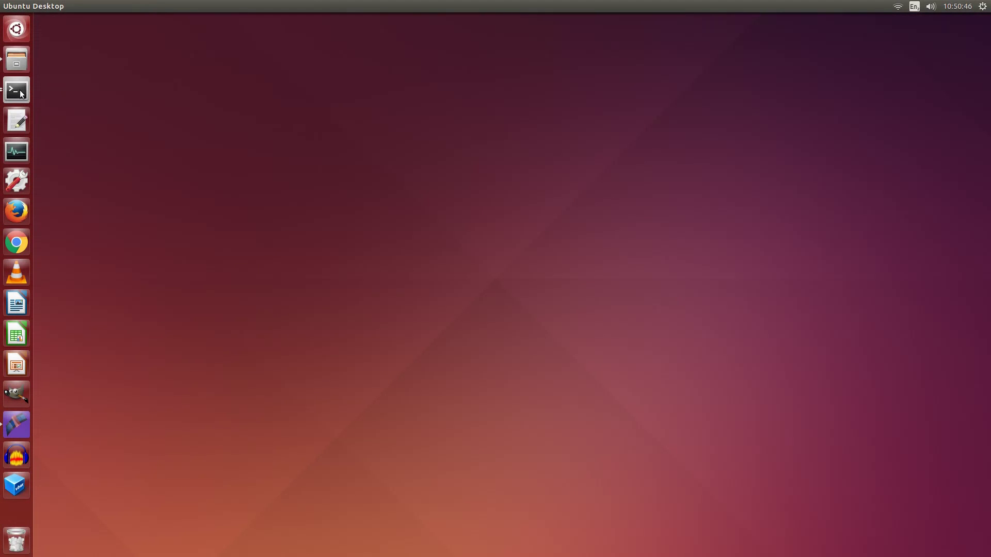
pyautogui.click(18, 91)
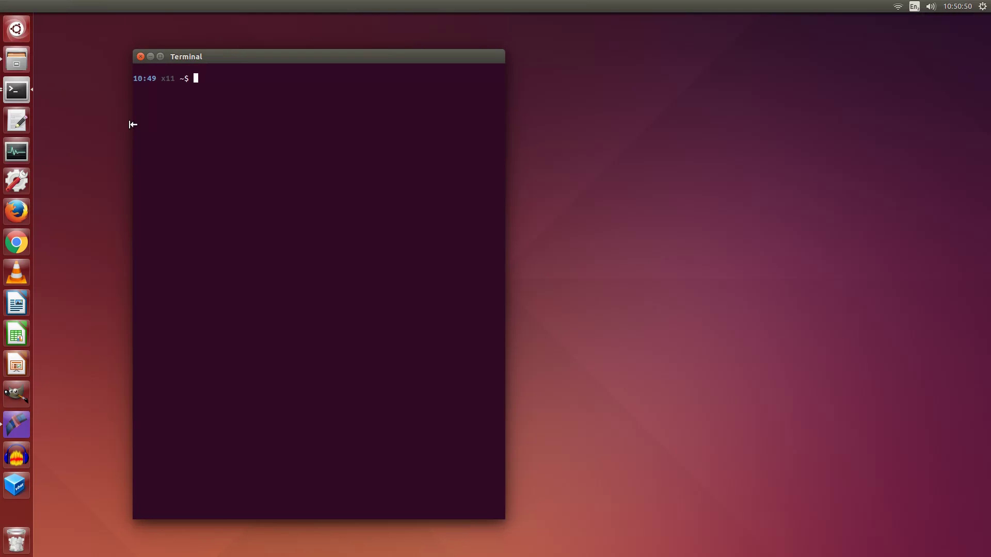
# - Open the camera's address in Chrome, log in, try Channel 1, then log out and close Chrome
pyautogui.write('google-chrome $ipcam ')
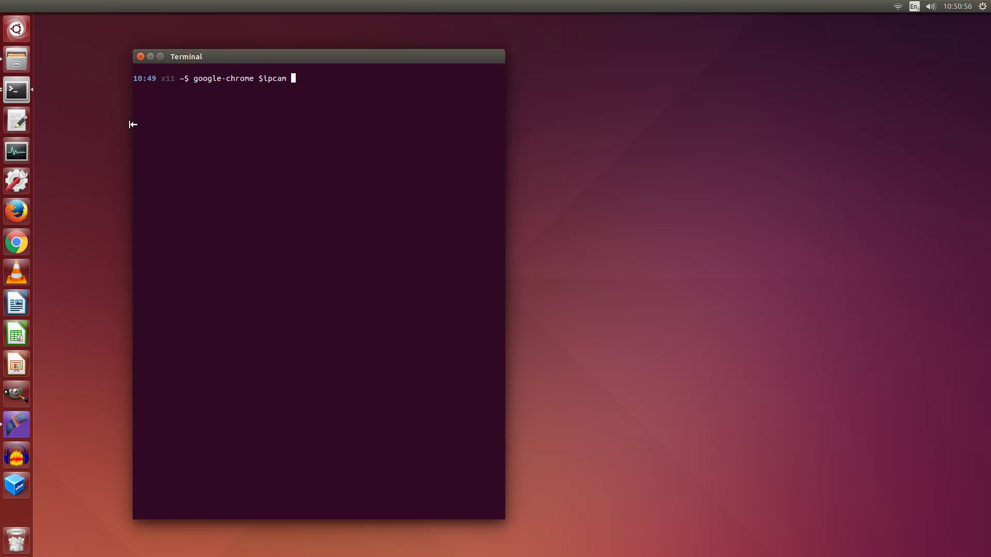
pyautogui.write('2>&-')
pyautogui.press('Return')
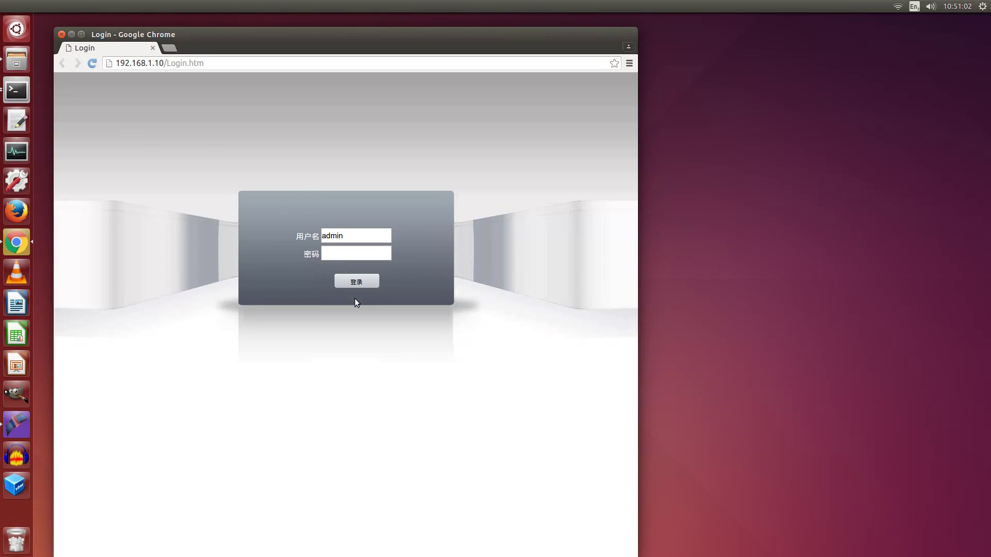
pyautogui.click(355, 285)
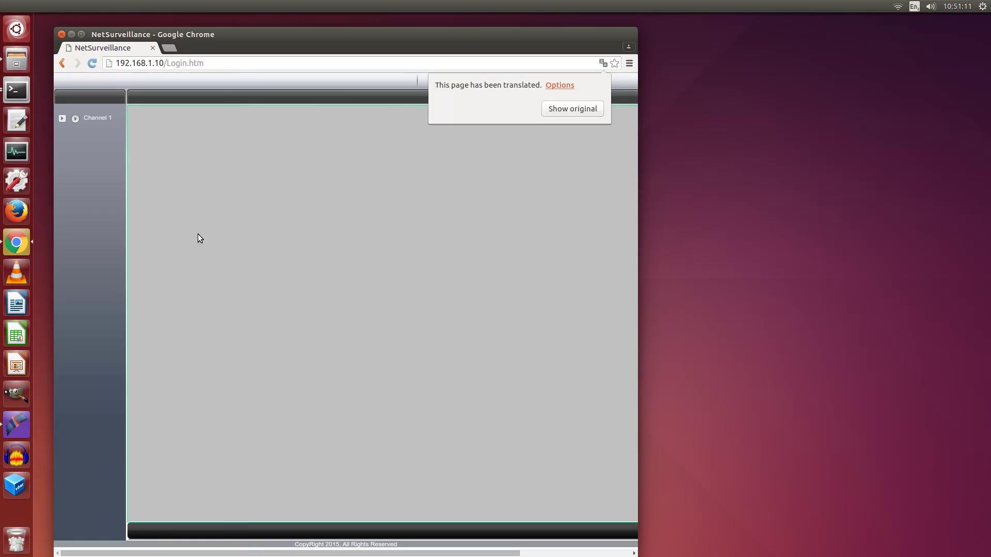
pyautogui.click(74, 121)
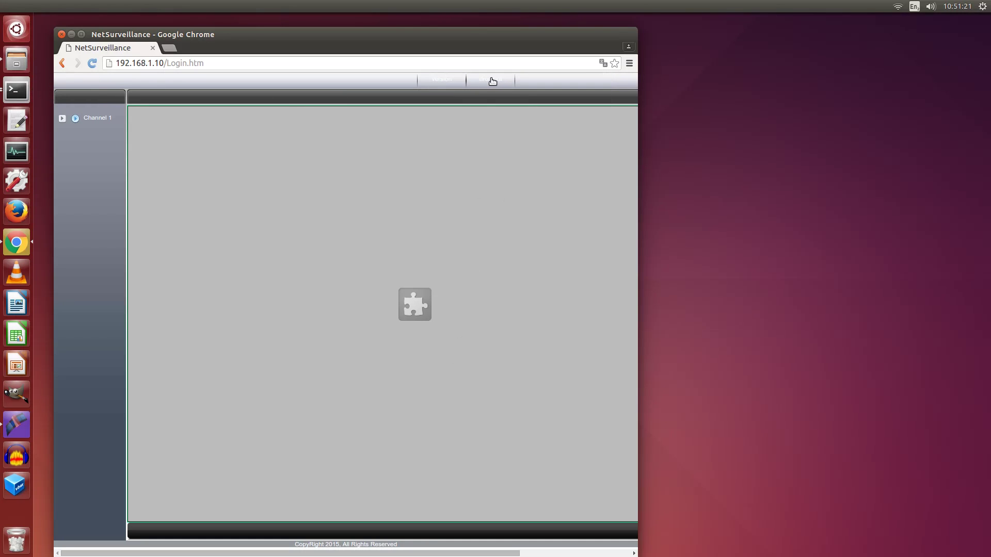
pyautogui.click(491, 80)
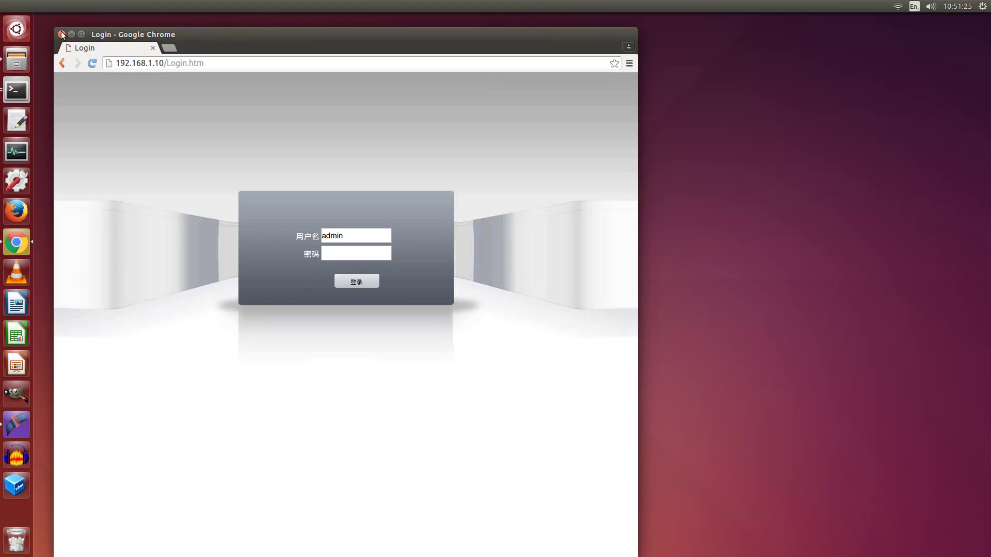
pyautogui.click(61, 34)
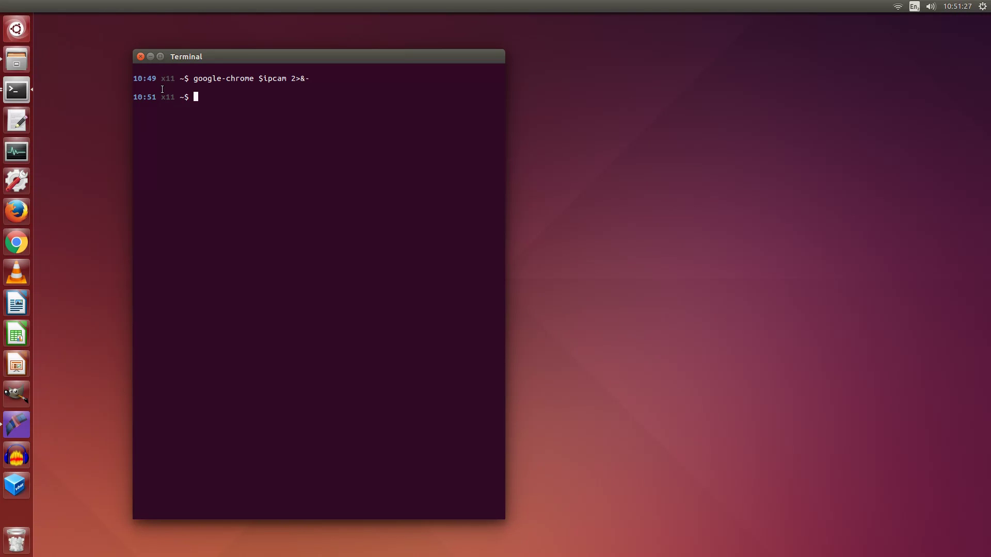
# - Open the camera in Firefox, play Channel 1 with QuickTime allowed, then log out and close Firefox
pyautogui.write('firefox $ipcam 2>&-')
pyautogui.press('Return')
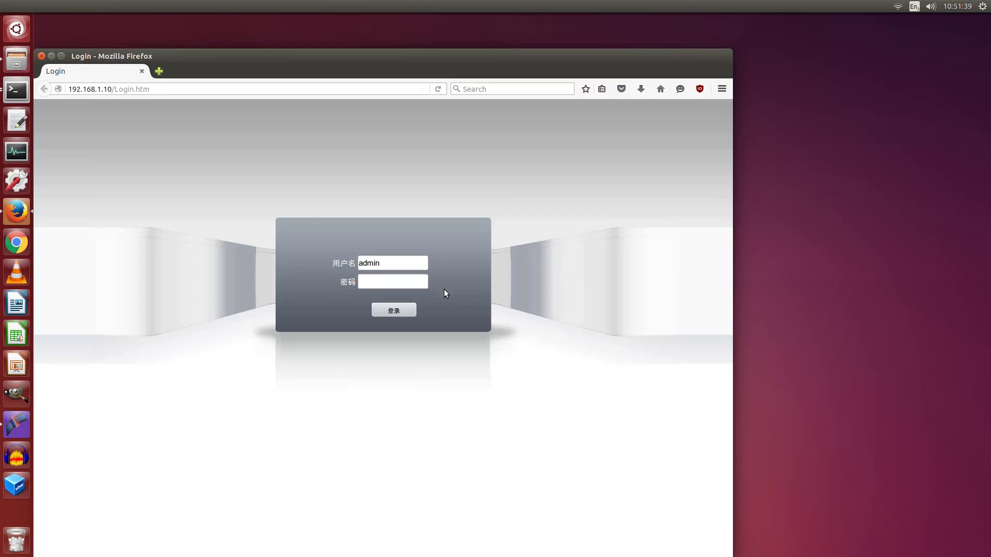
pyautogui.click(387, 316)
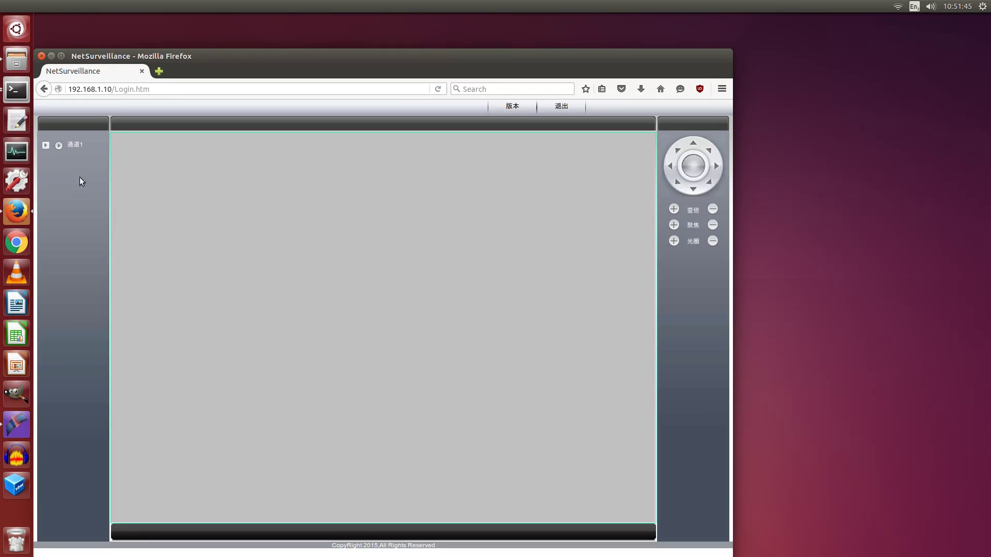
pyautogui.click(59, 146)
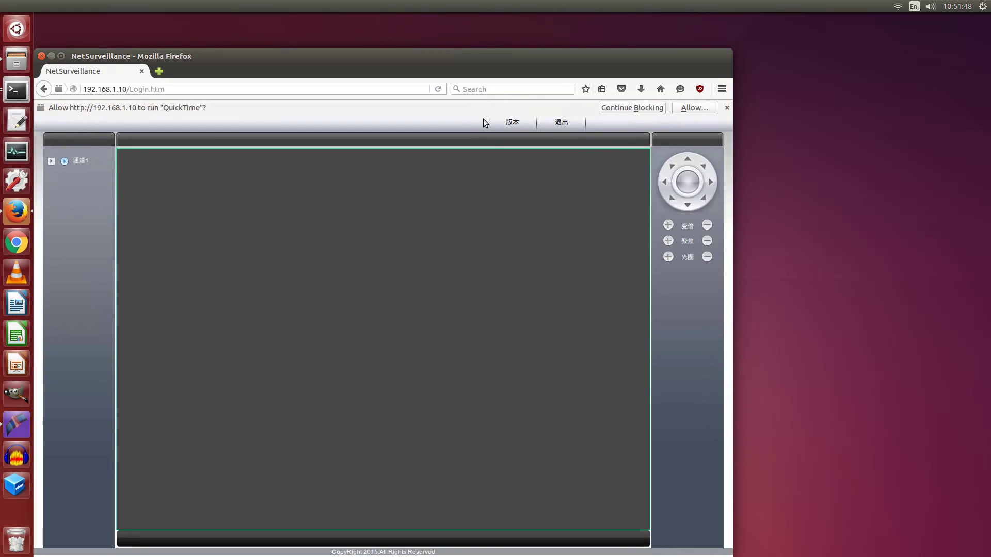
pyautogui.click(692, 106)
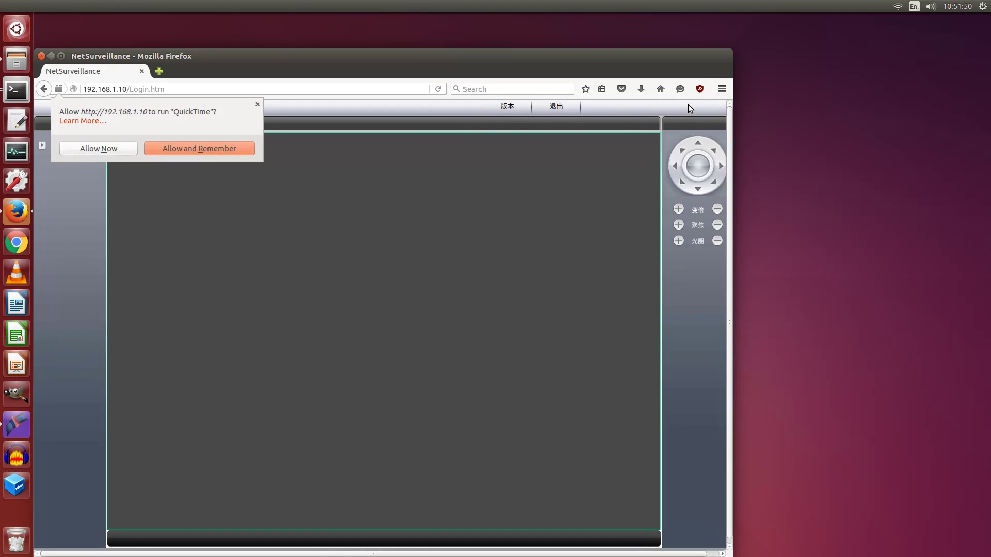
pyautogui.click(118, 150)
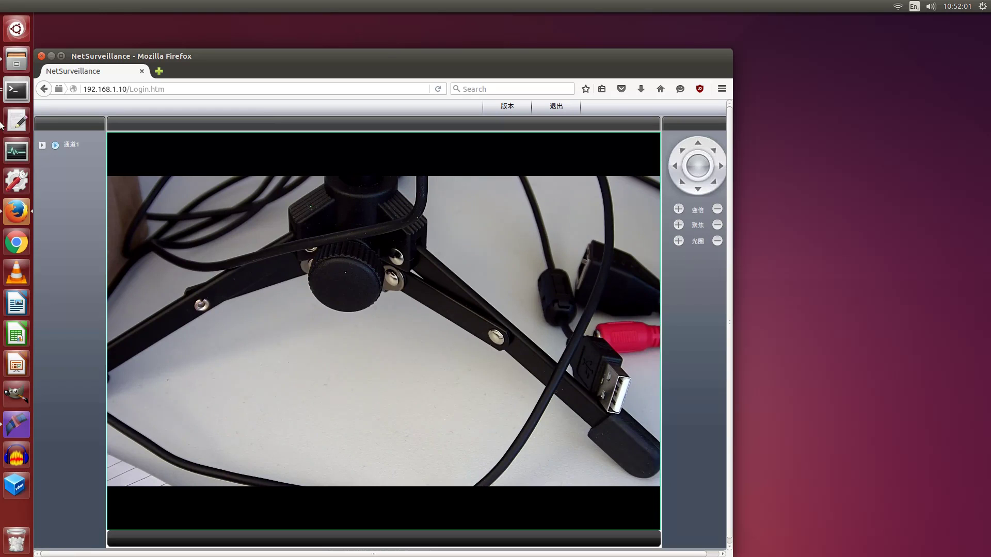
pyautogui.click(553, 108)
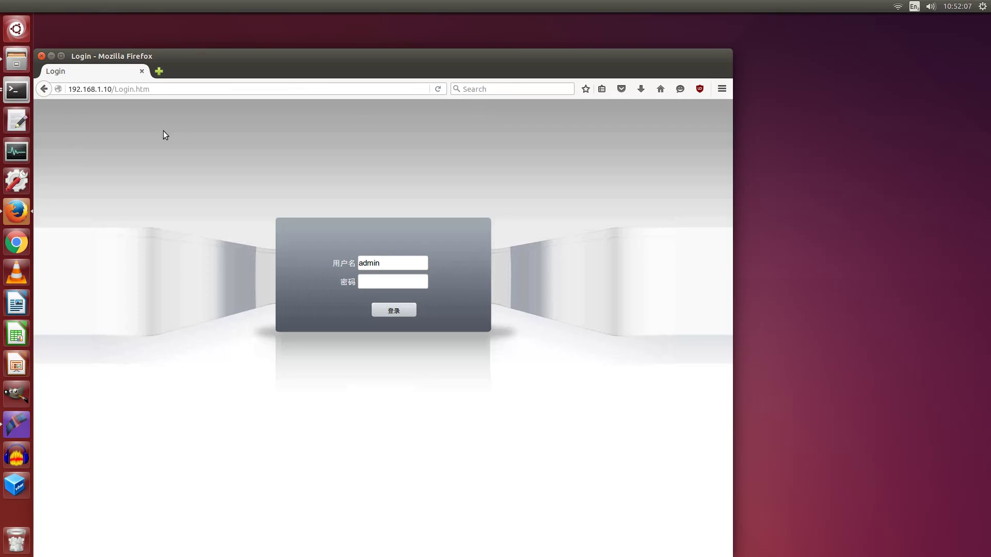
pyautogui.click(41, 56)
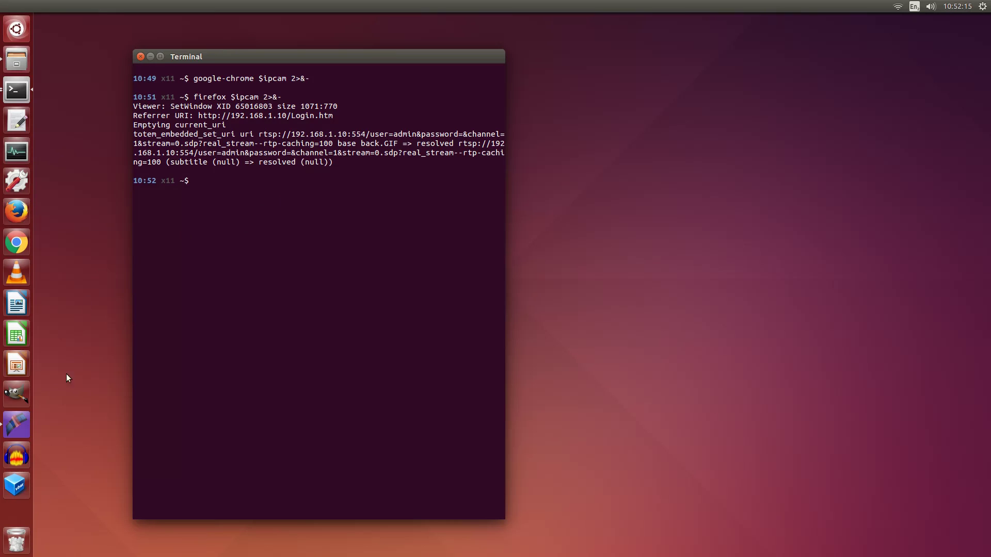
# - Boot the IE11 - Win7 virtual machine, open Internet Explorer and start entering 192.168.1.10
pyautogui.click(14, 485)
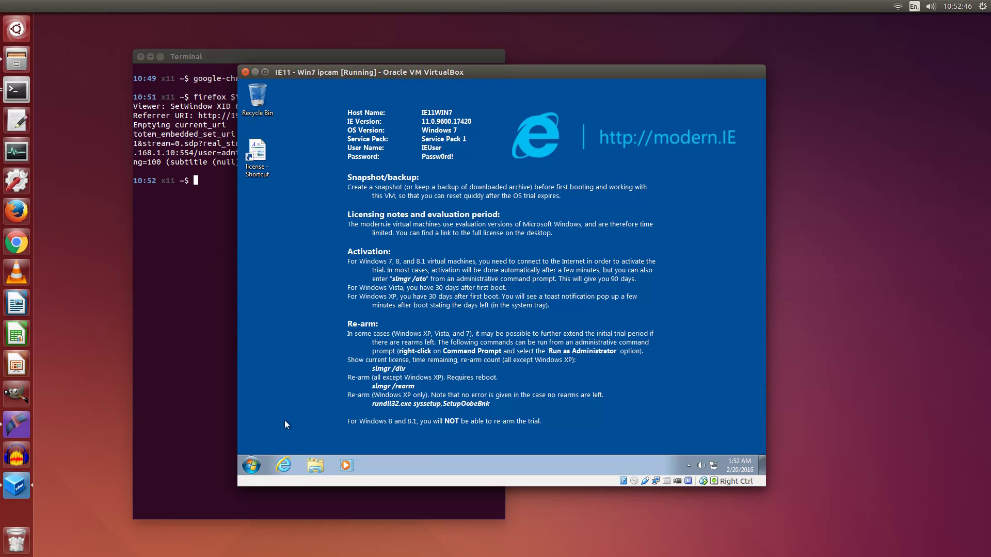
pyautogui.click(286, 467)
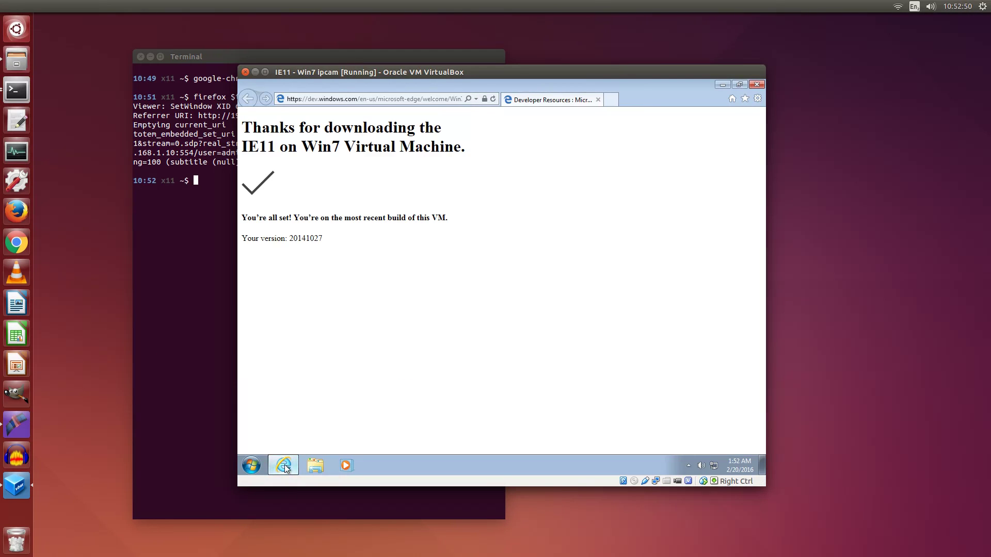
pyautogui.click(366, 99)
pyautogui.write('192.168.1.10/')
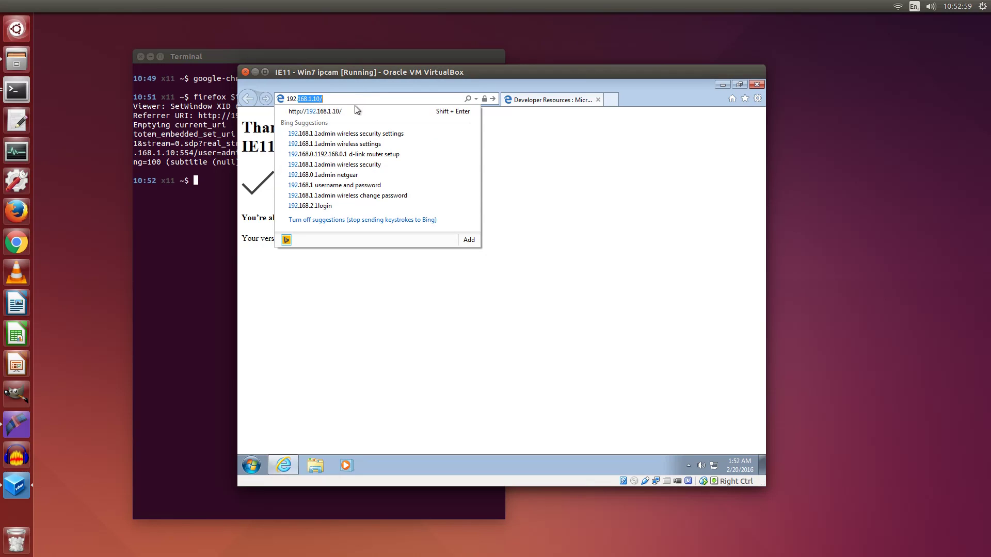
# - Load the camera page at 192.168.1.10 and keep English as the interface language
pyautogui.press('Return')
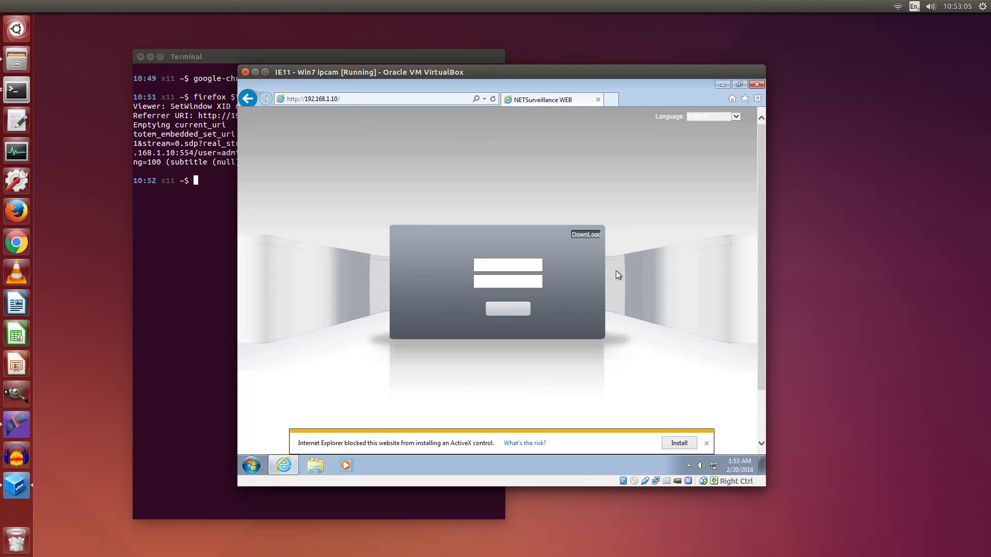
pyautogui.click(736, 116)
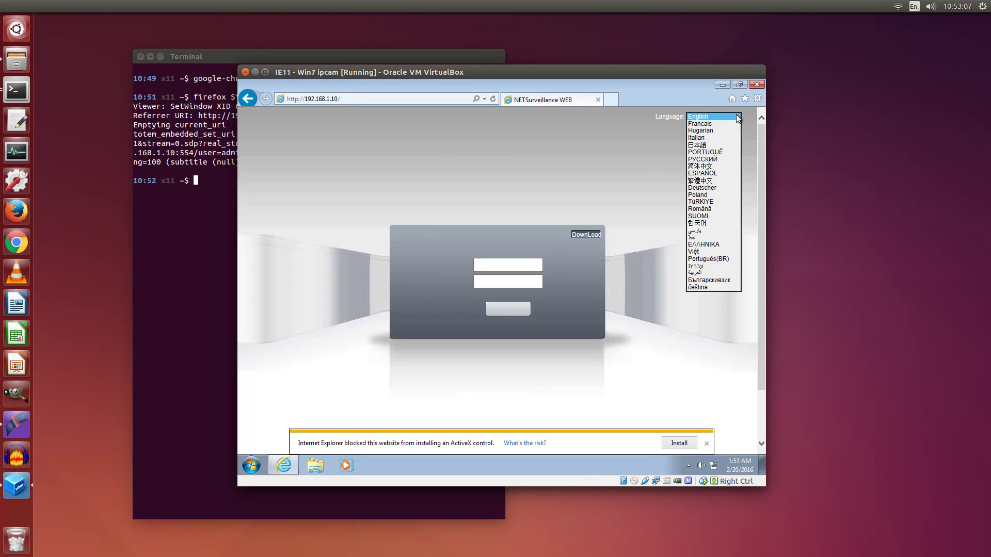
pyautogui.click(716, 118)
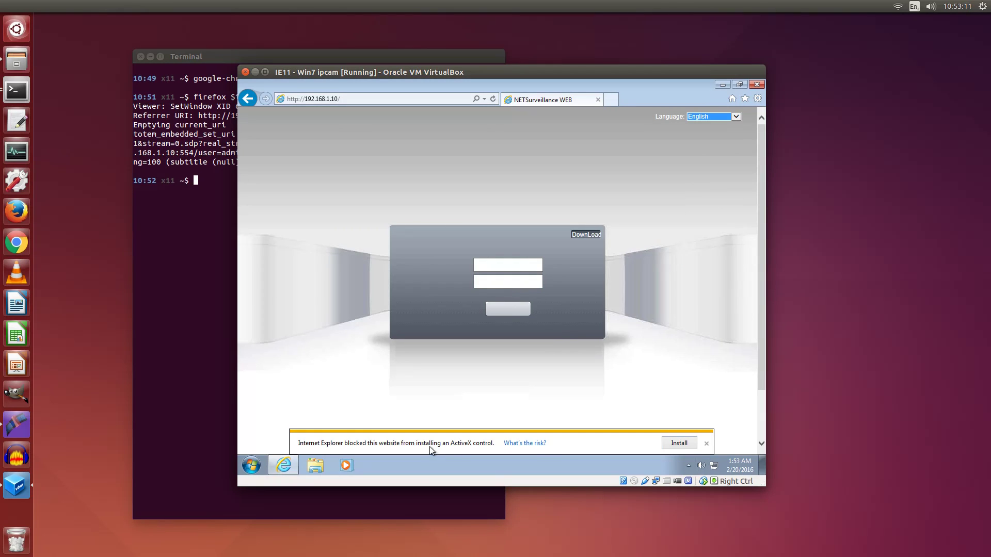
# - Get past the ActiveX install warnings and download and run the NewActive.exe plug-in
pyautogui.click(674, 443)
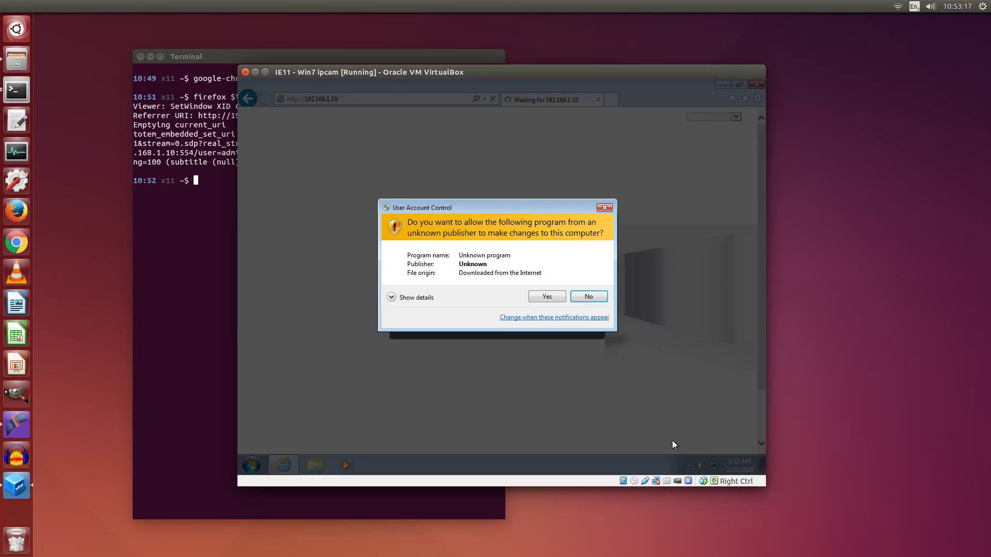
pyautogui.click(538, 301)
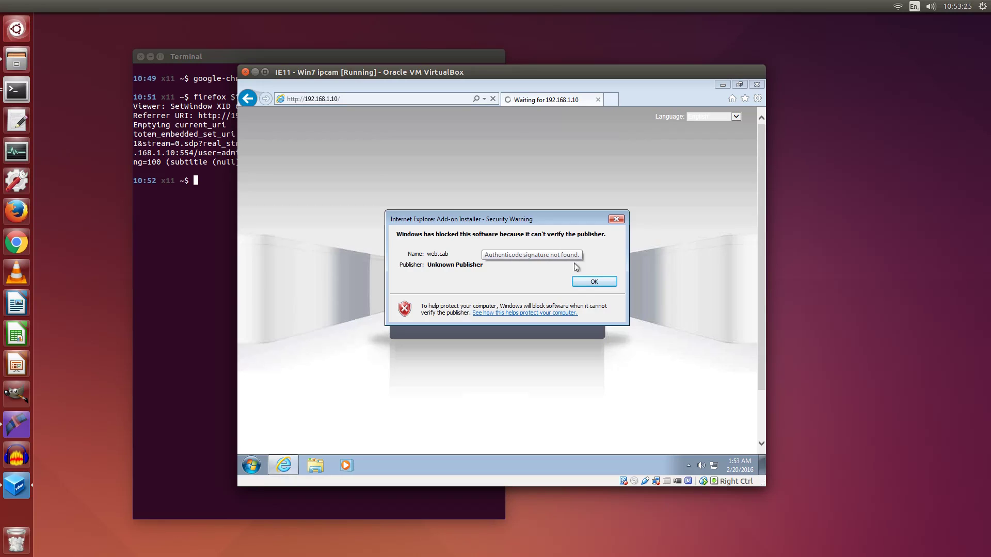
pyautogui.click(581, 281)
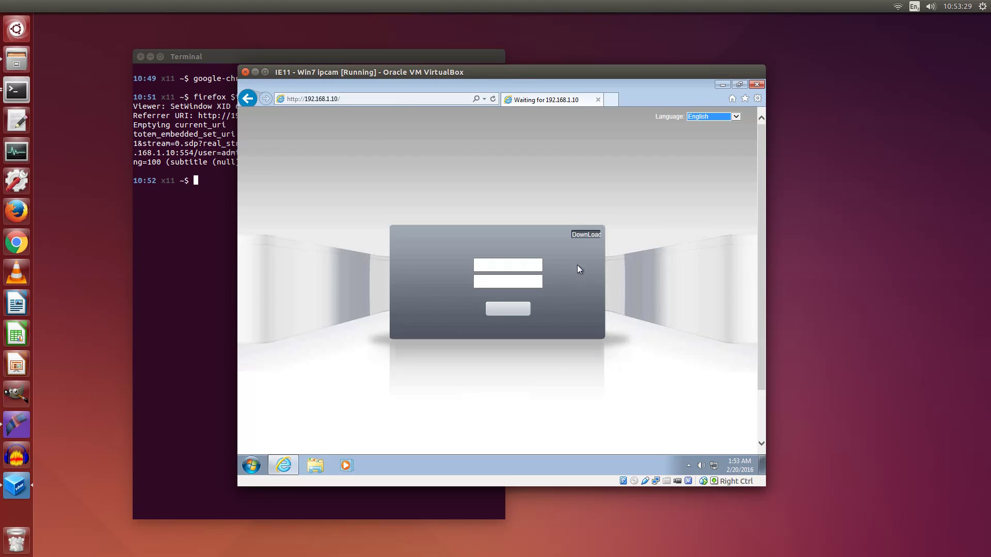
pyautogui.click(580, 238)
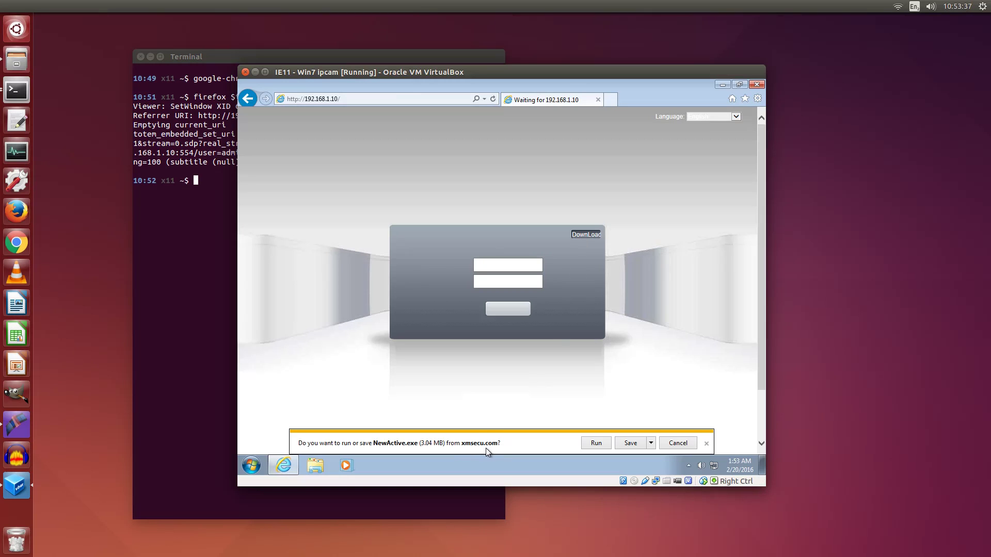
pyautogui.click(603, 442)
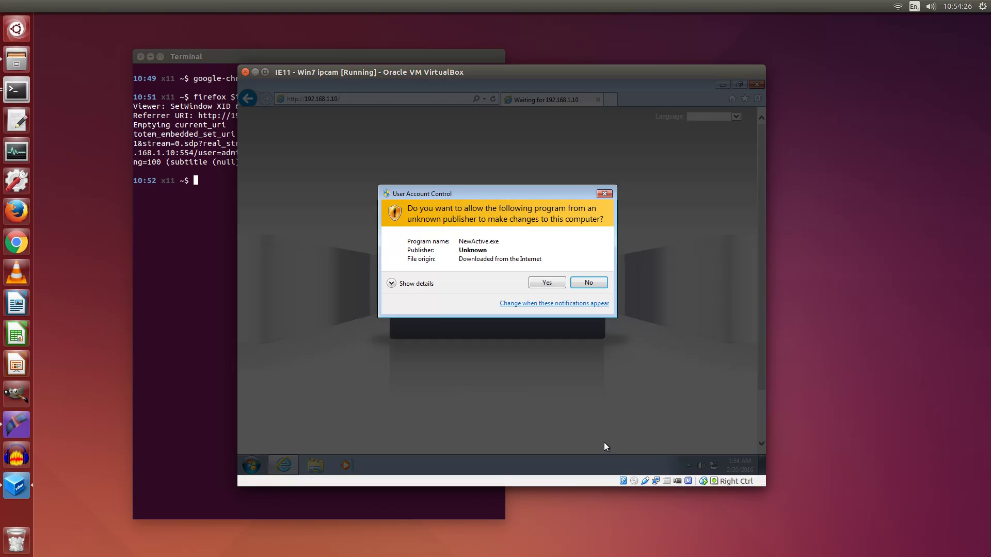
# - Approve the UAC prompt and install NetSurveillance in English with the wizard's default folder and settings
pyautogui.click(553, 282)
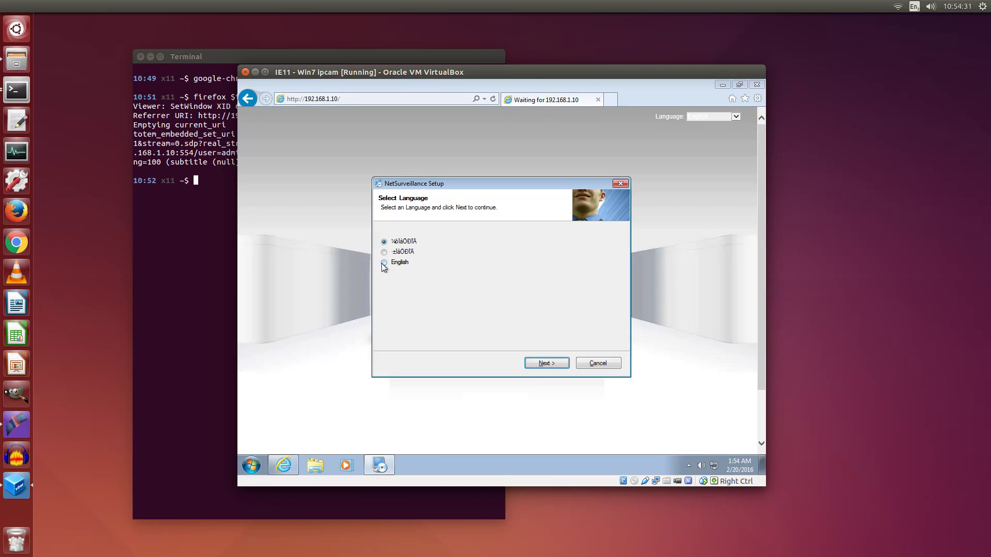
pyautogui.click(383, 263)
pyautogui.click(560, 363)
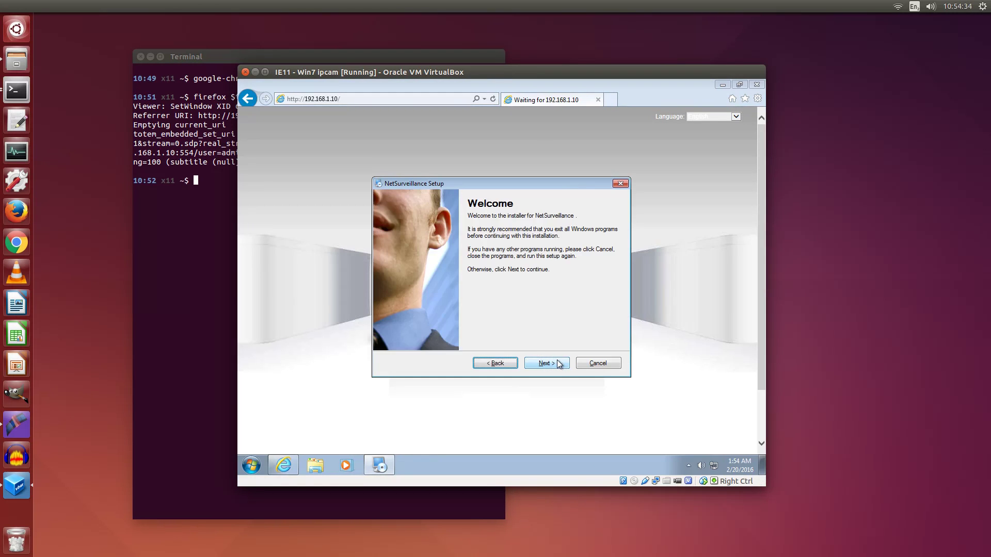
pyautogui.click(560, 364)
pyautogui.click(559, 364)
pyautogui.click(559, 364)
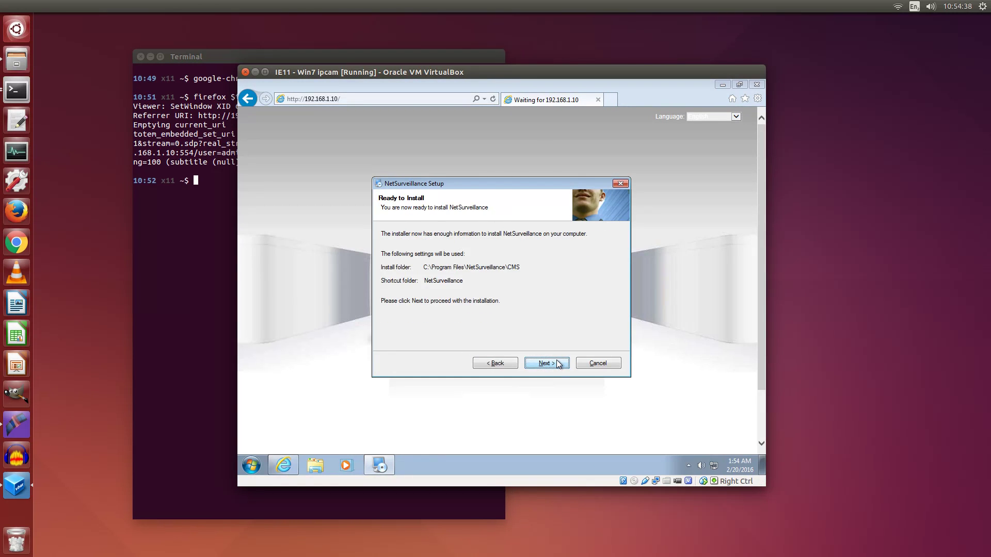
pyautogui.click(558, 364)
pyautogui.click(558, 363)
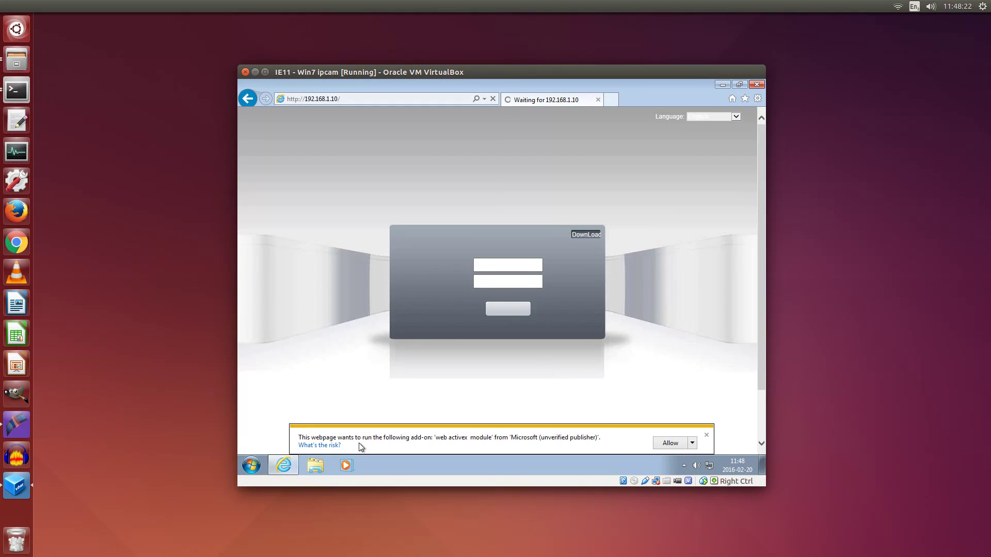
# - Allow the web ActiveX module add-on, maximize the VM window, and log in to the camera
pyautogui.click(663, 442)
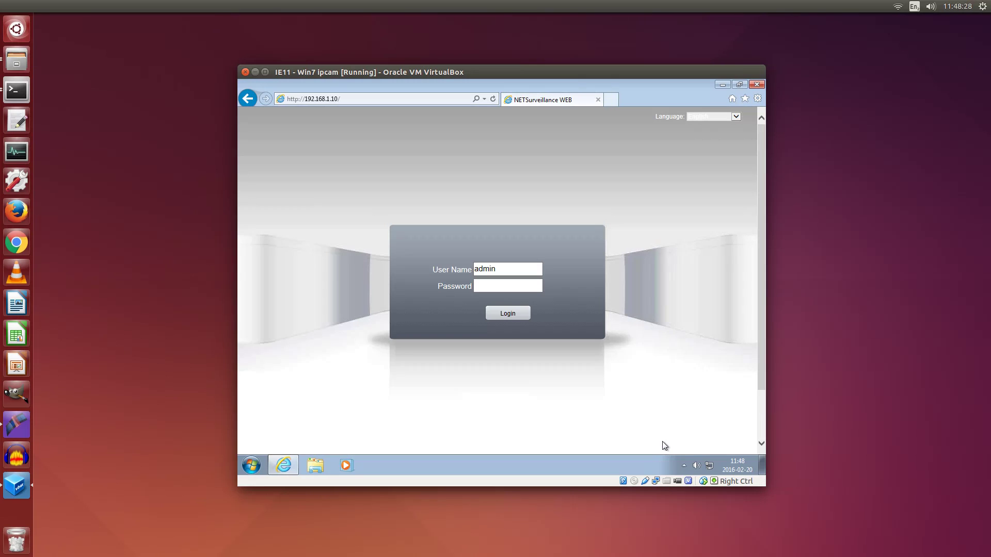
pyautogui.click(264, 72)
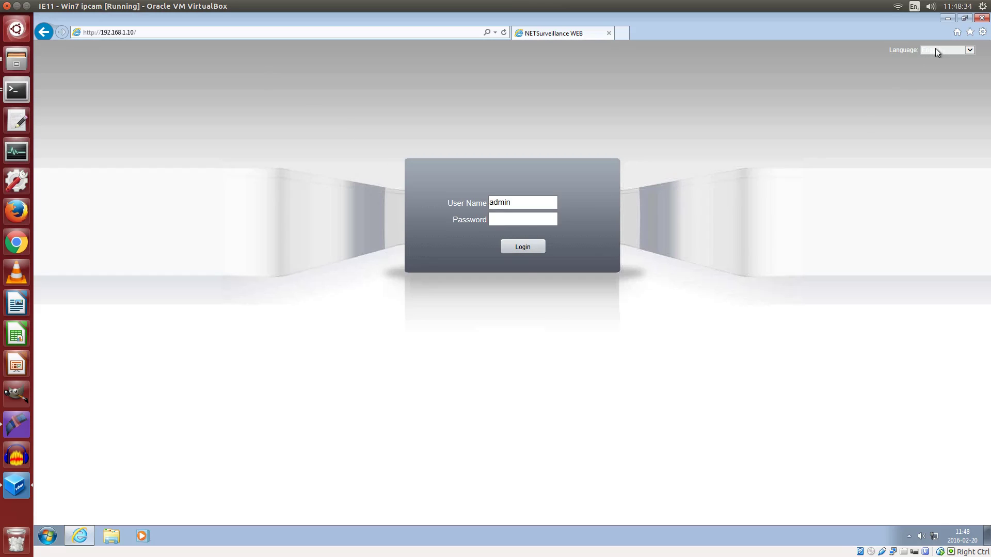
pyautogui.click(519, 248)
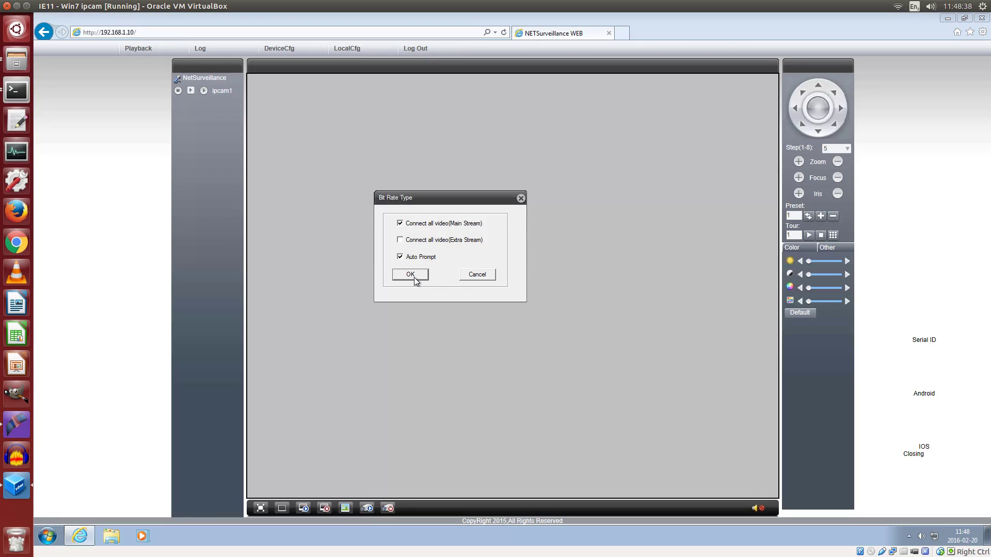
# - Connect the video on Main Stream, then open DeviceCfg and centre the Device config window
pyautogui.click(410, 274)
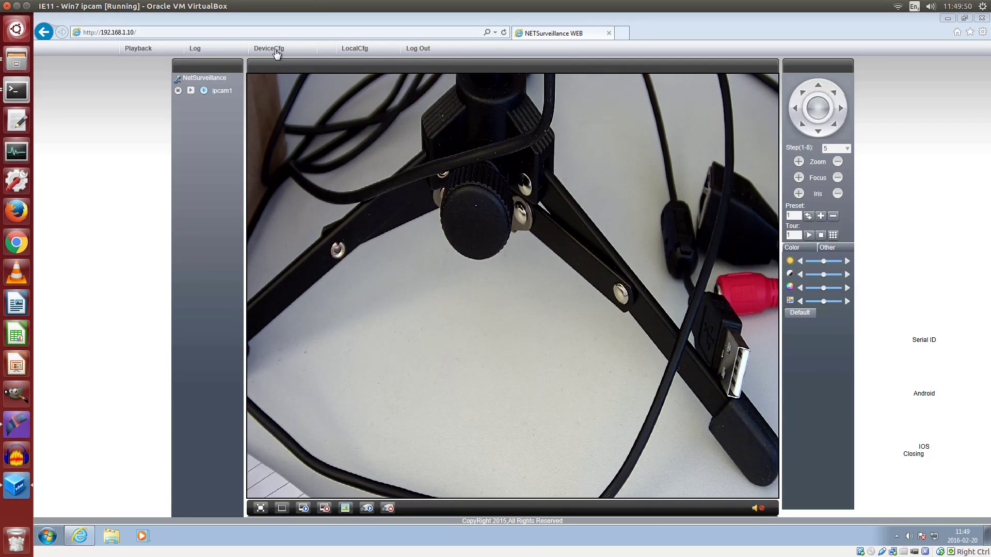
pyautogui.click(275, 50)
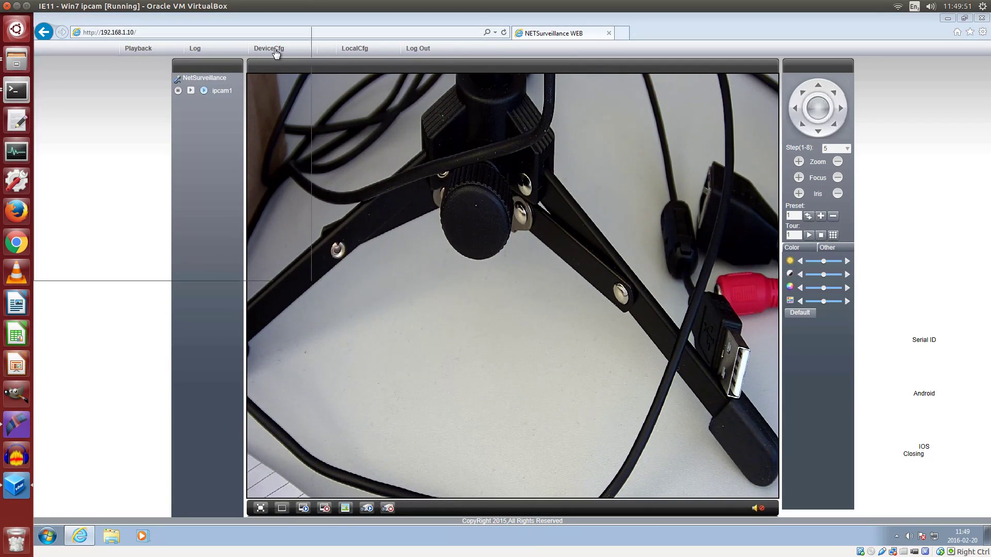
pyautogui.moveTo(268, 21); pyautogui.dragTo(600, 148)
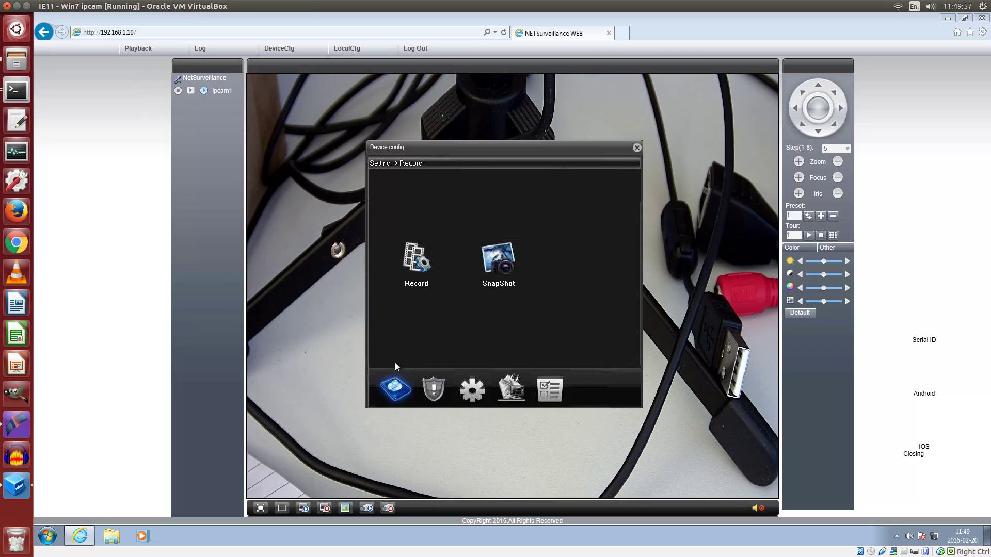
pyautogui.click(407, 264)
pyautogui.doubleClick(408, 262)
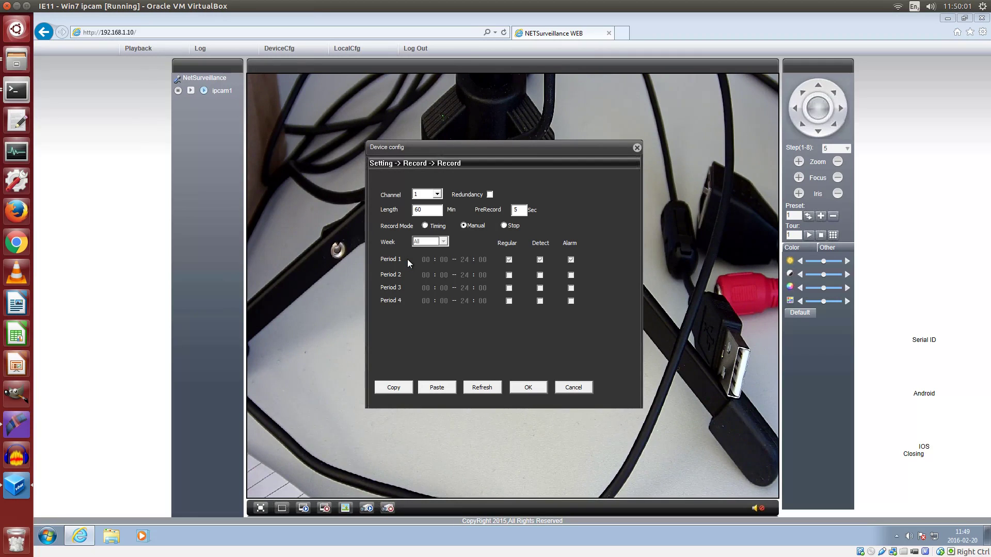
pyautogui.click(567, 384)
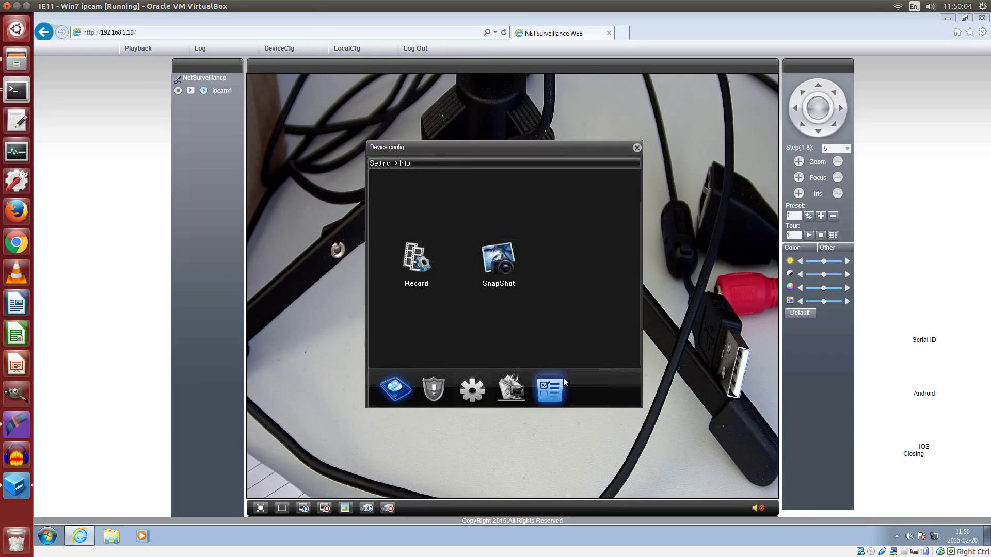
pyautogui.doubleClick(499, 266)
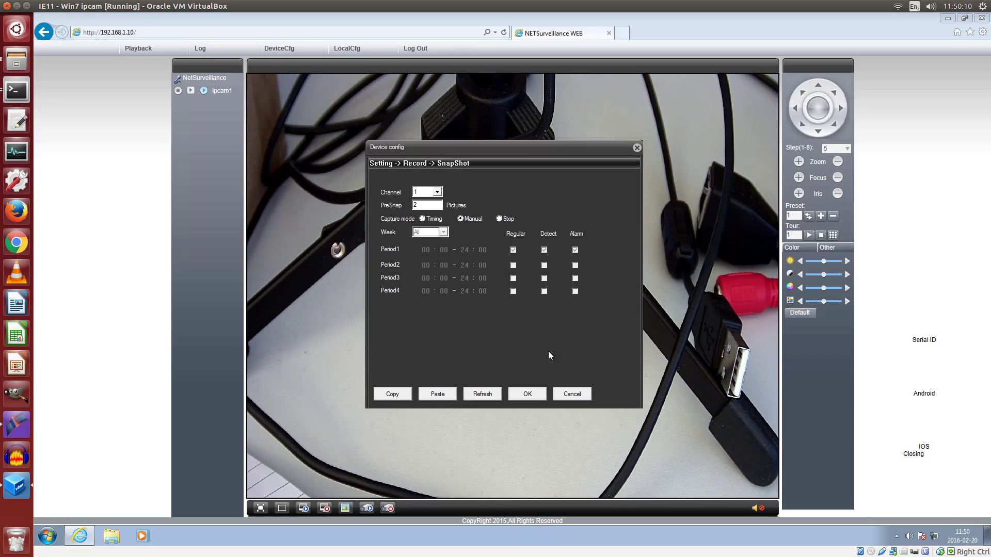
pyautogui.click(572, 393)
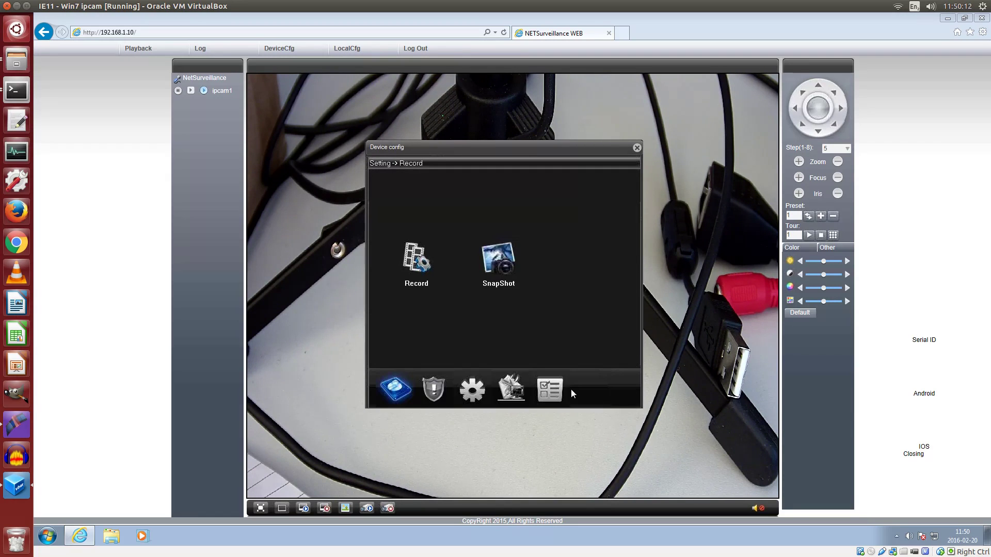
# - Under Alarm, review the Video Motion, Video Blind and Video Loss settings, cancelling each unchanged
pyautogui.click(432, 390)
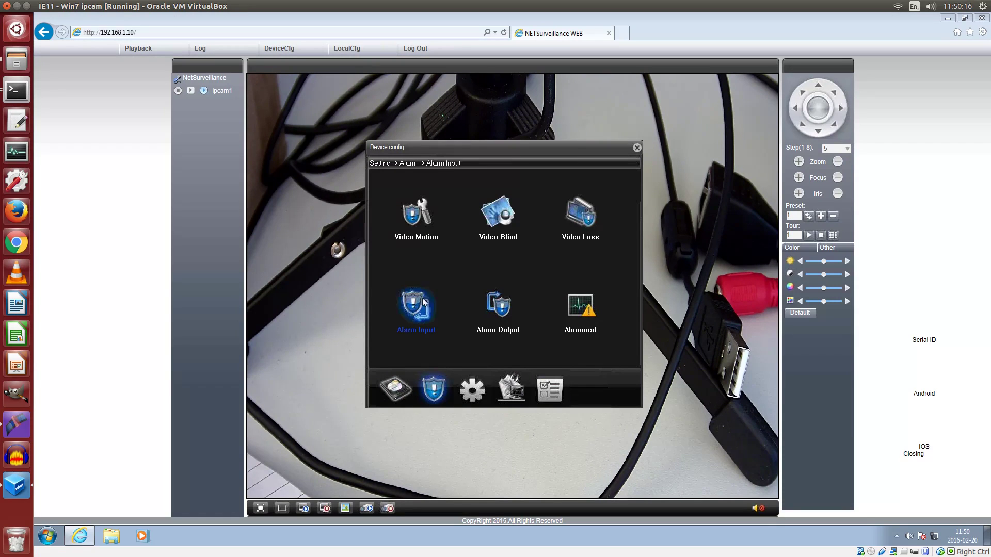
pyautogui.click(414, 204)
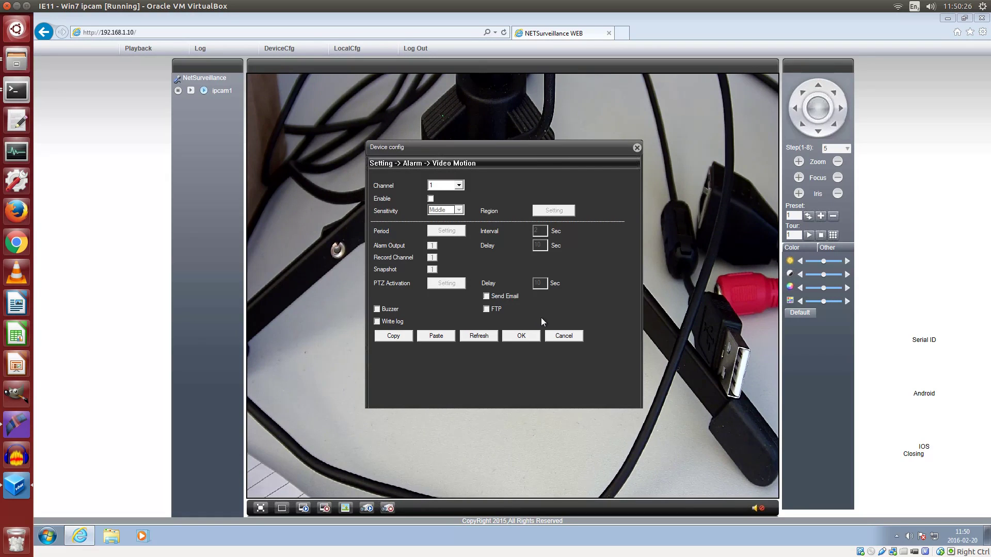
pyautogui.click(563, 336)
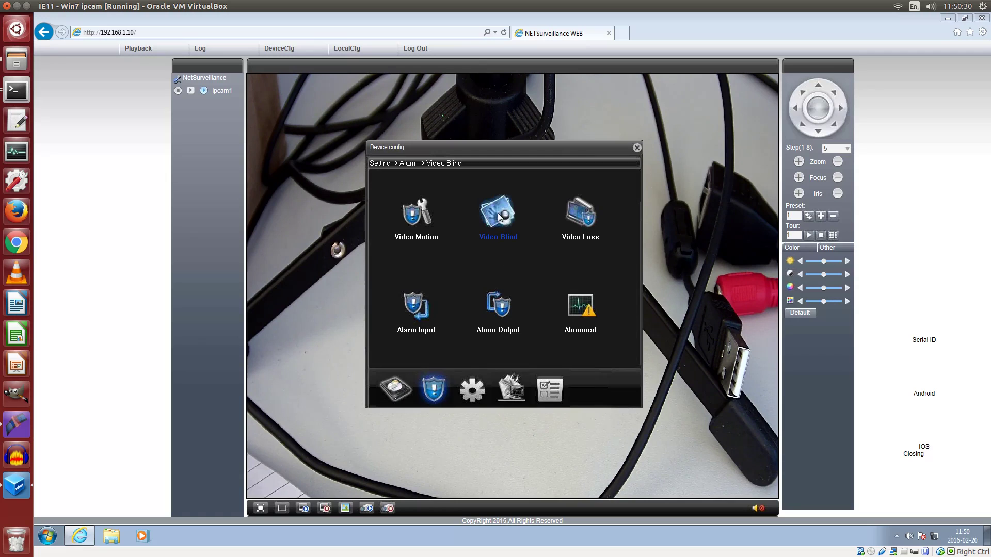
pyautogui.click(498, 214)
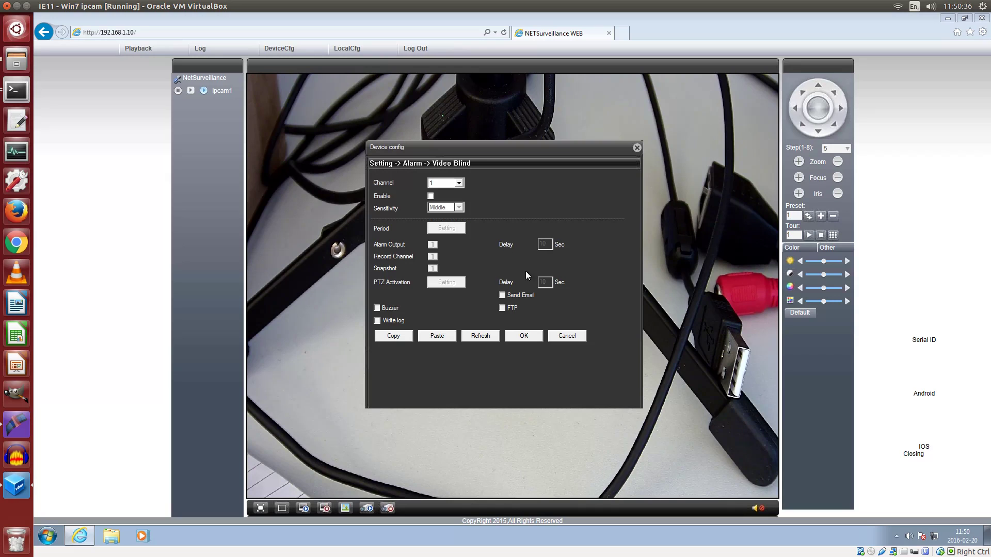
pyautogui.click(557, 333)
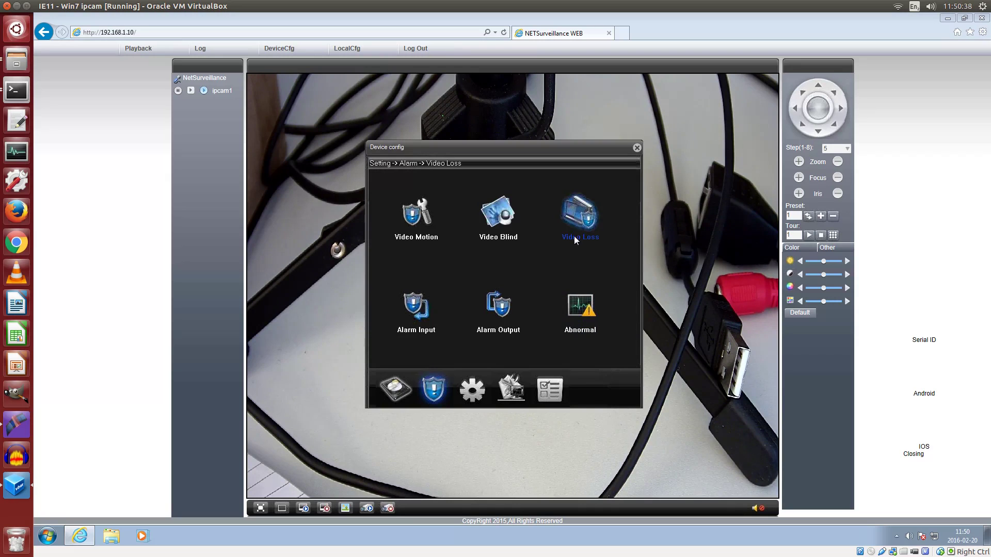
pyautogui.click(580, 214)
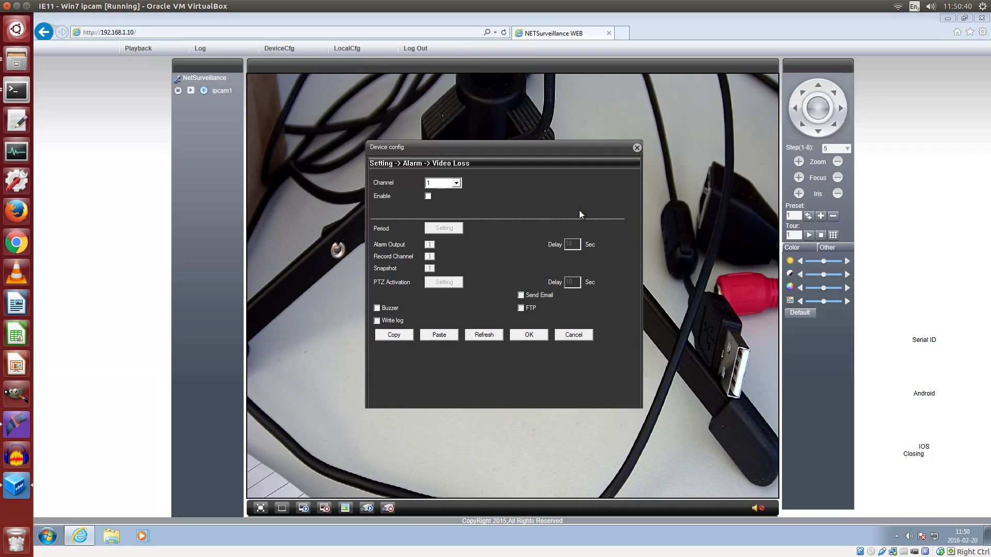
pyautogui.click(560, 331)
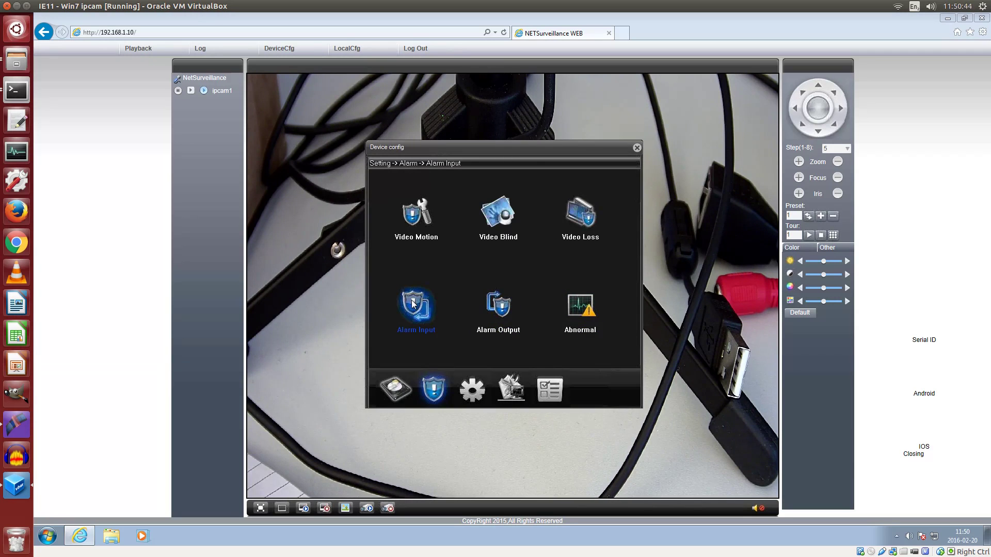
# - Review the Alarm Input and Alarm Output settings, closing each without changes
pyautogui.click(413, 303)
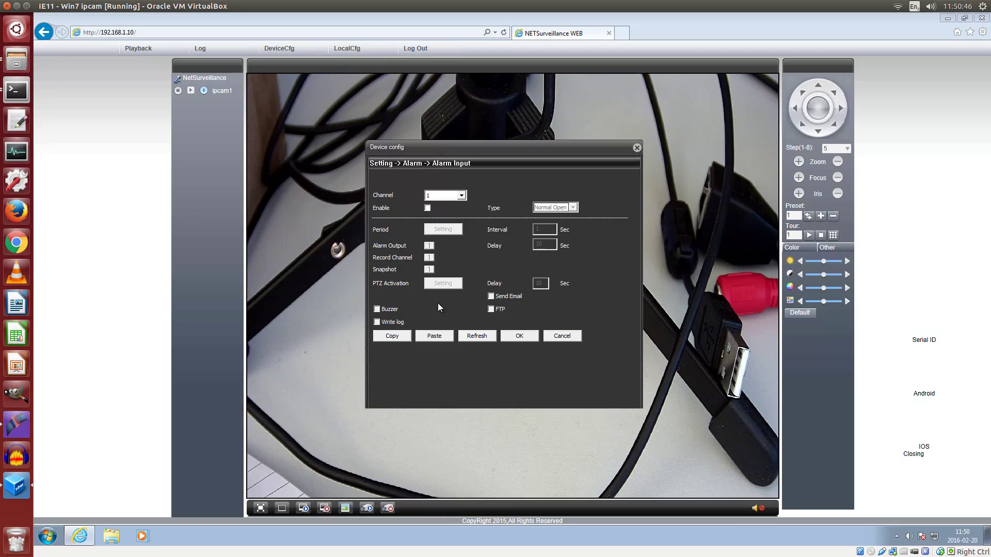
pyautogui.click(560, 334)
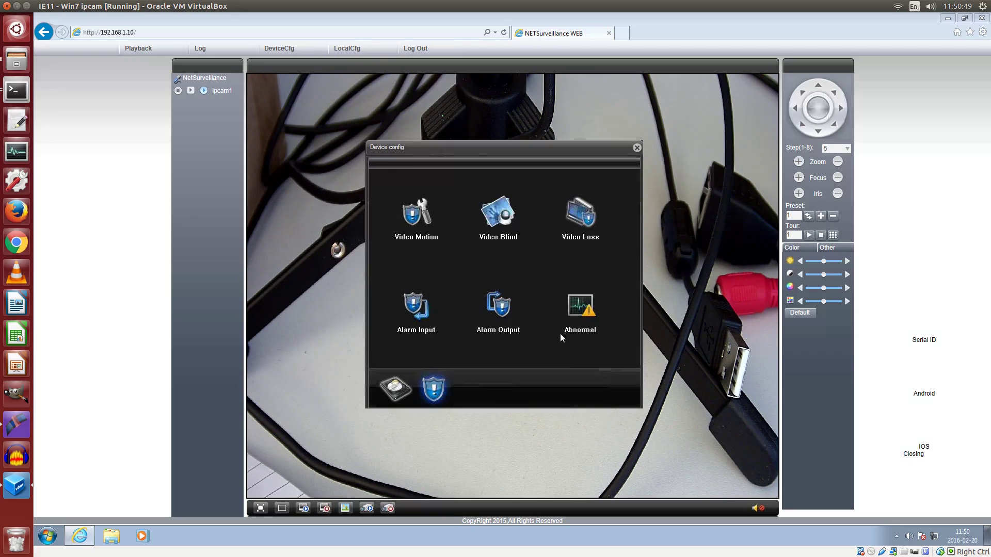
pyautogui.click(494, 304)
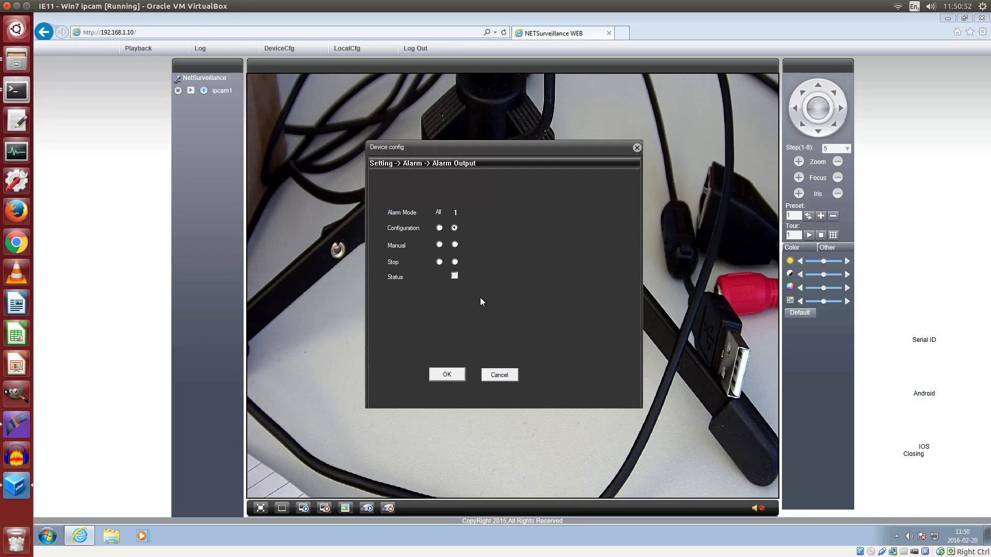
pyautogui.click(503, 375)
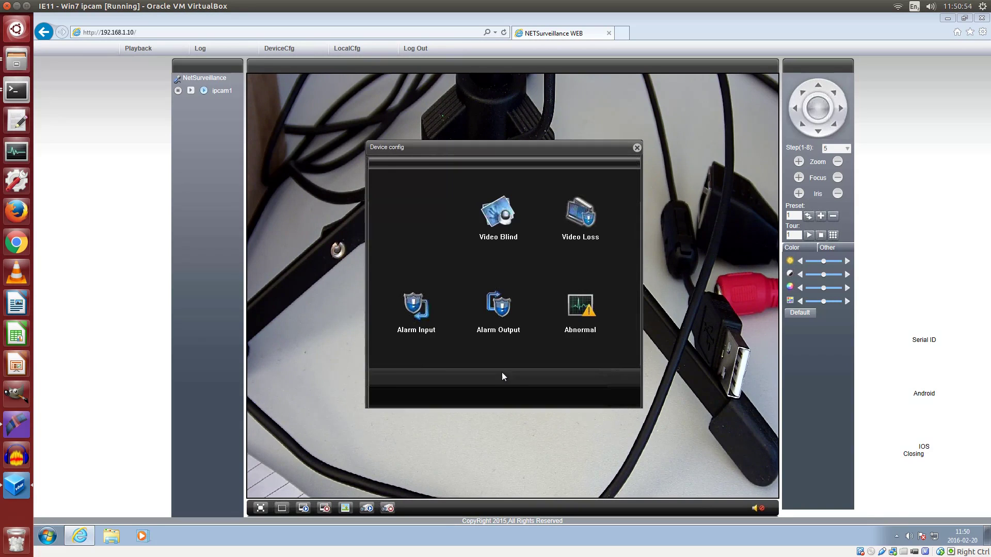
# - Review the Abnormal alarm, keeping the storage-device-missing event type, and cancel without saving
pyautogui.click(578, 309)
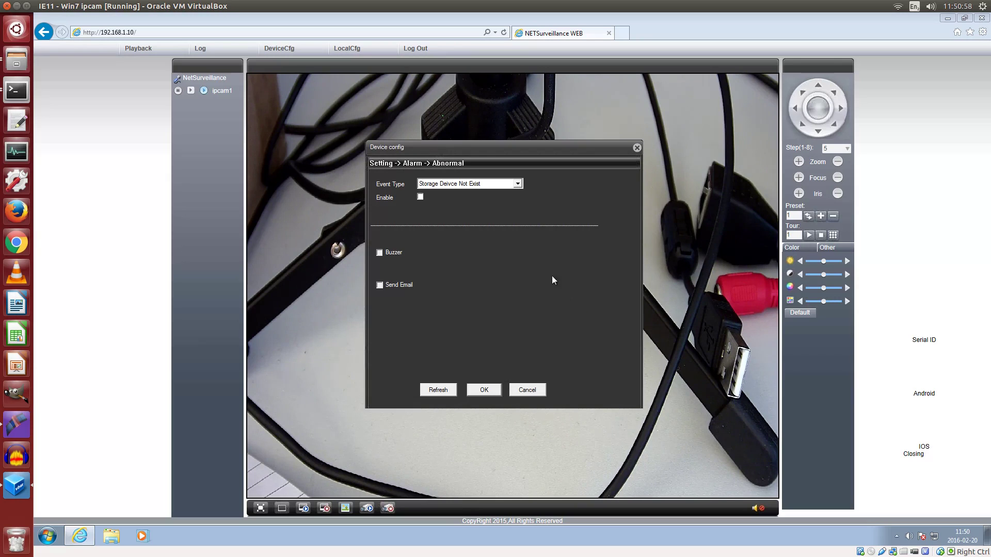
pyautogui.click(517, 185)
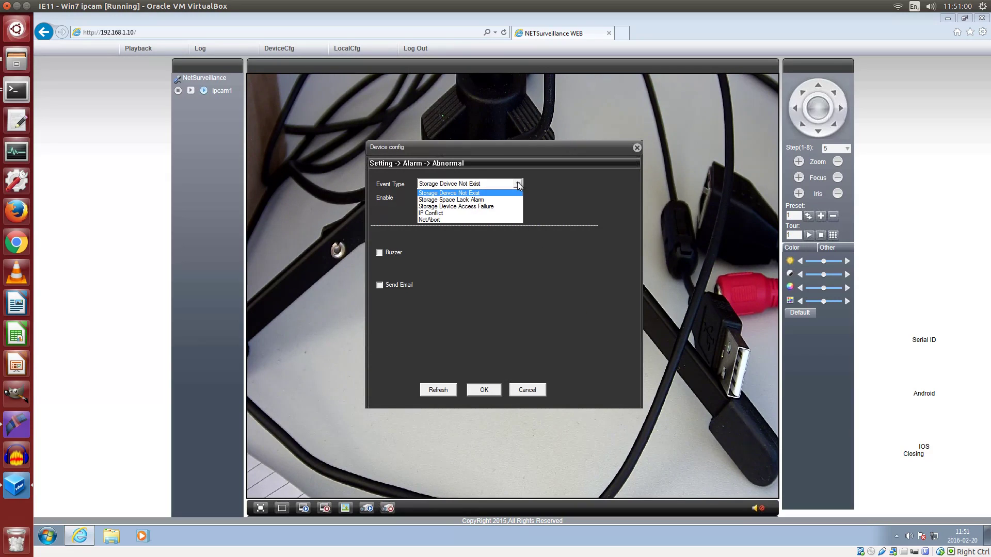
pyautogui.click(518, 184)
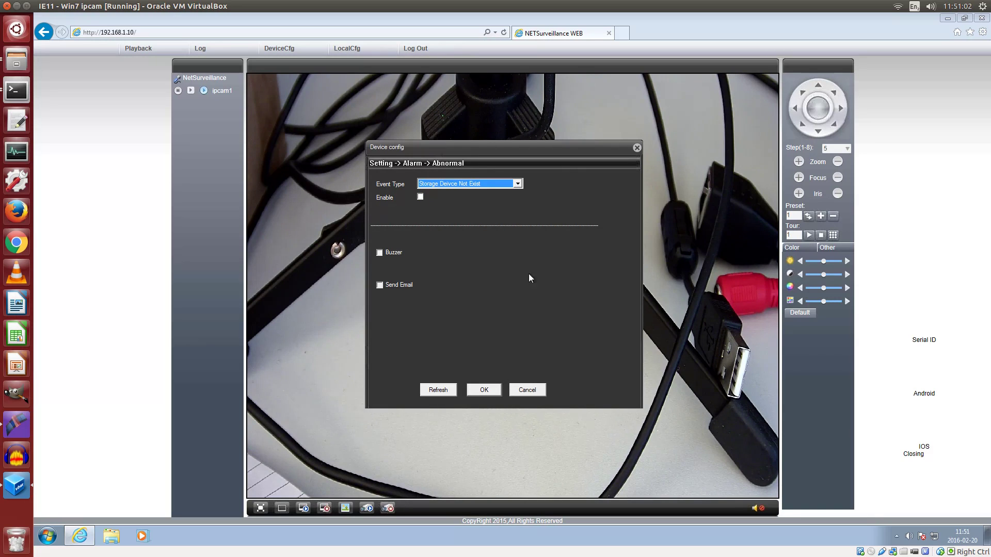
pyautogui.click(528, 390)
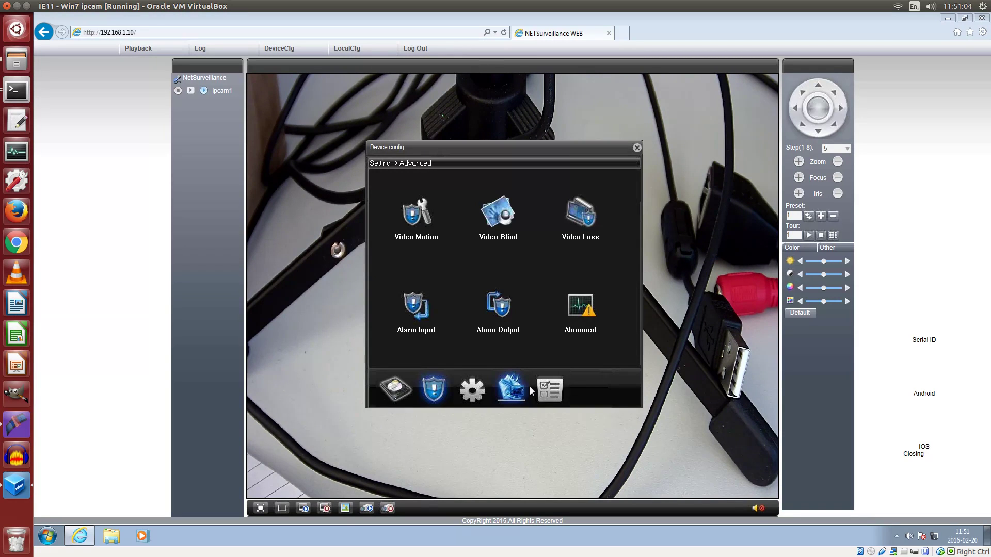
# - Review the General time settings (UTC+01:00, 24-HOUR, PAL) and cancel without saving
pyautogui.click(473, 391)
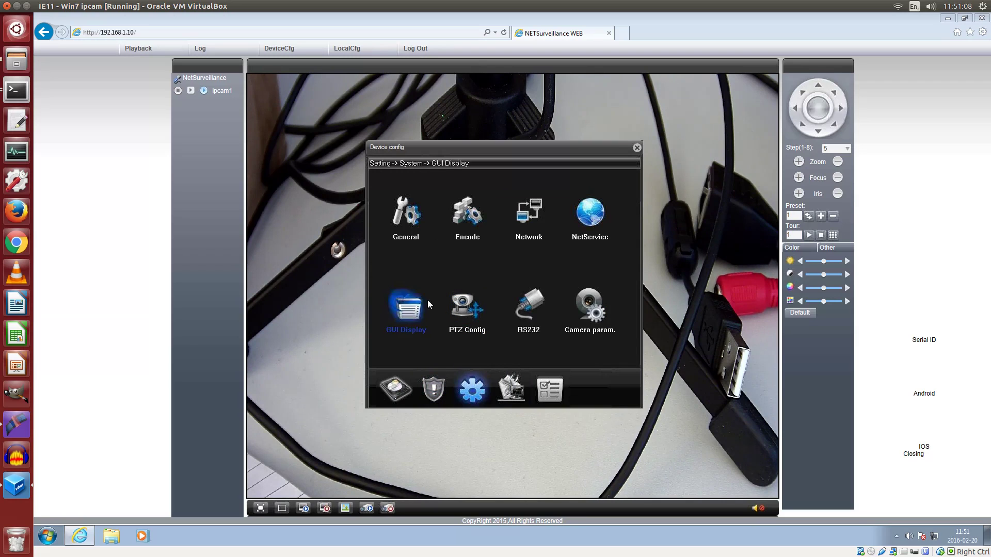
pyautogui.click(406, 211)
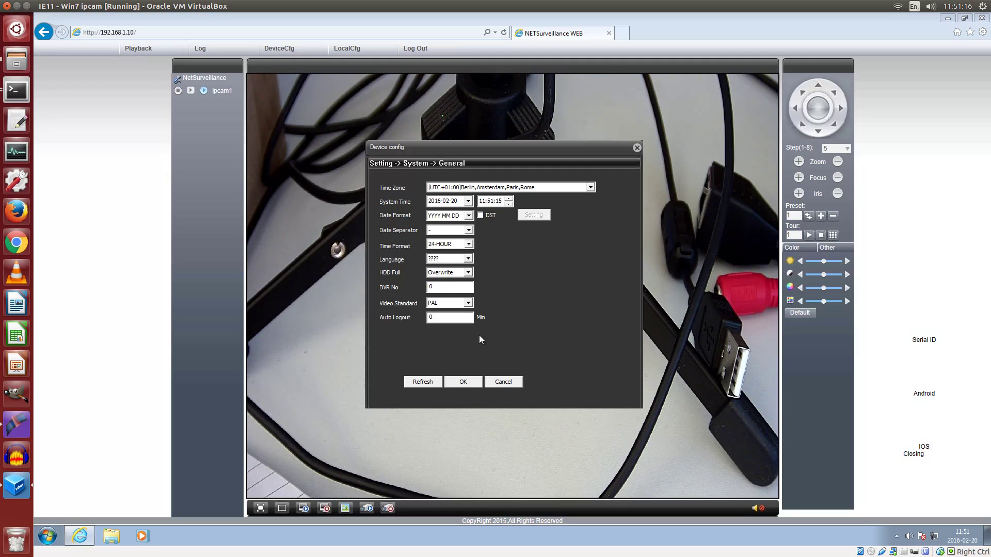
pyautogui.click(496, 384)
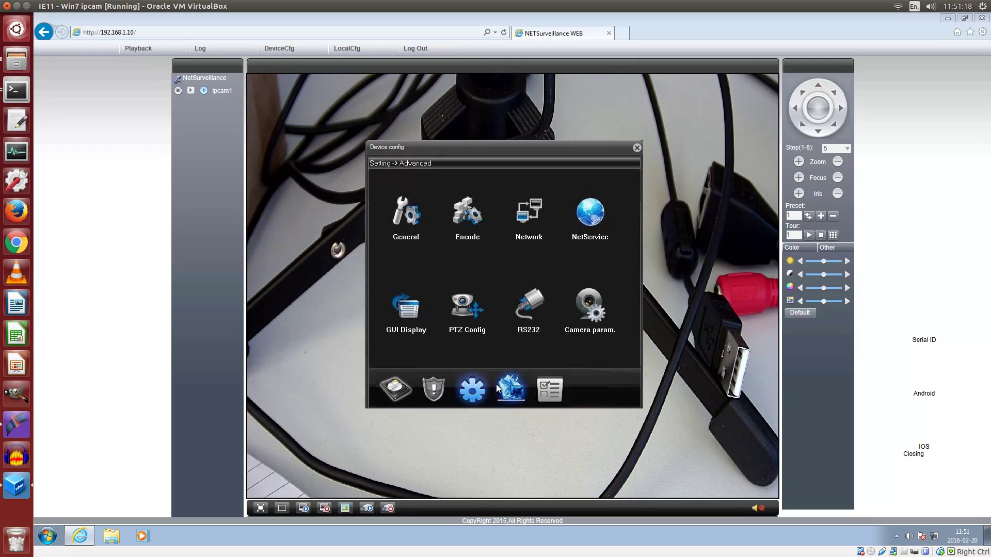
pyautogui.click(465, 211)
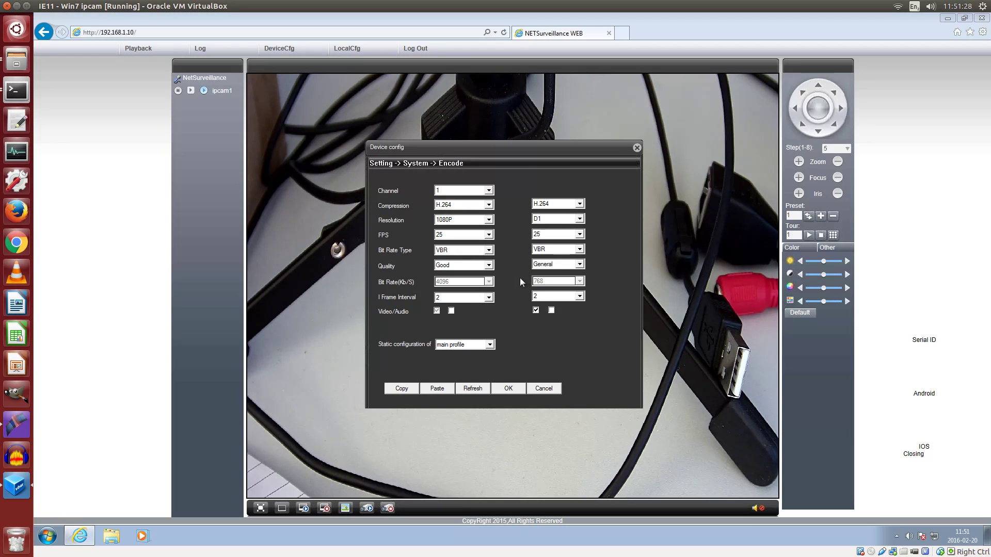
pyautogui.click(488, 220)
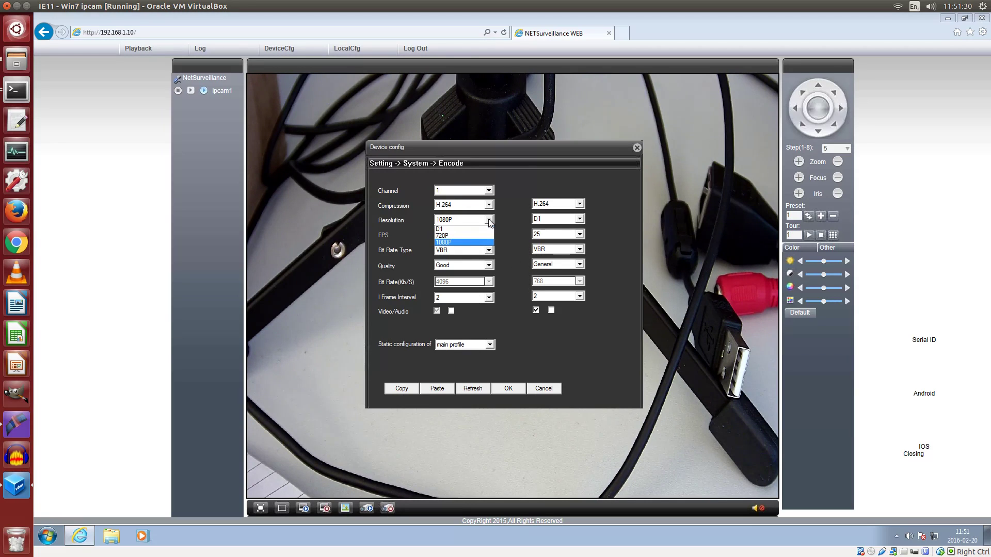
pyautogui.click(488, 220)
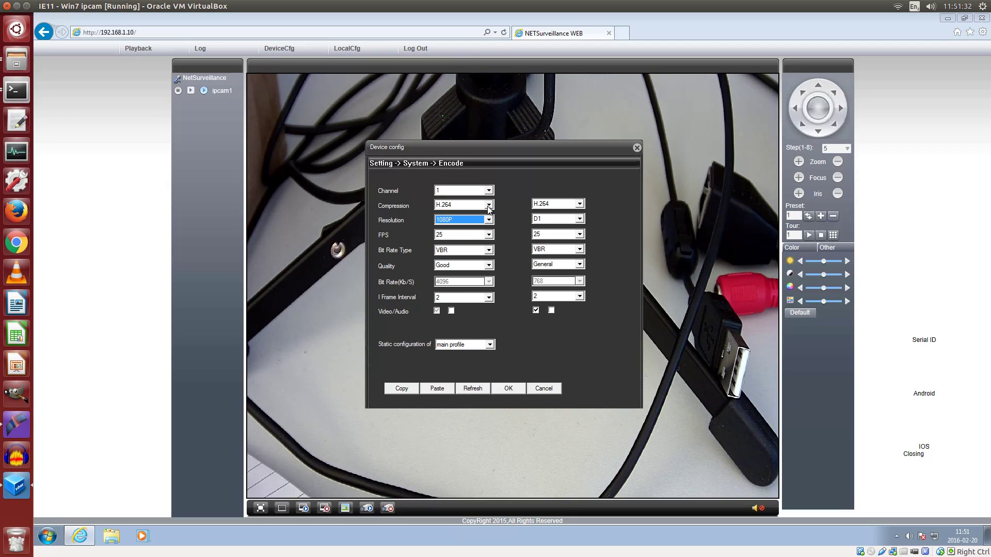
pyautogui.click(489, 205)
pyautogui.click(488, 206)
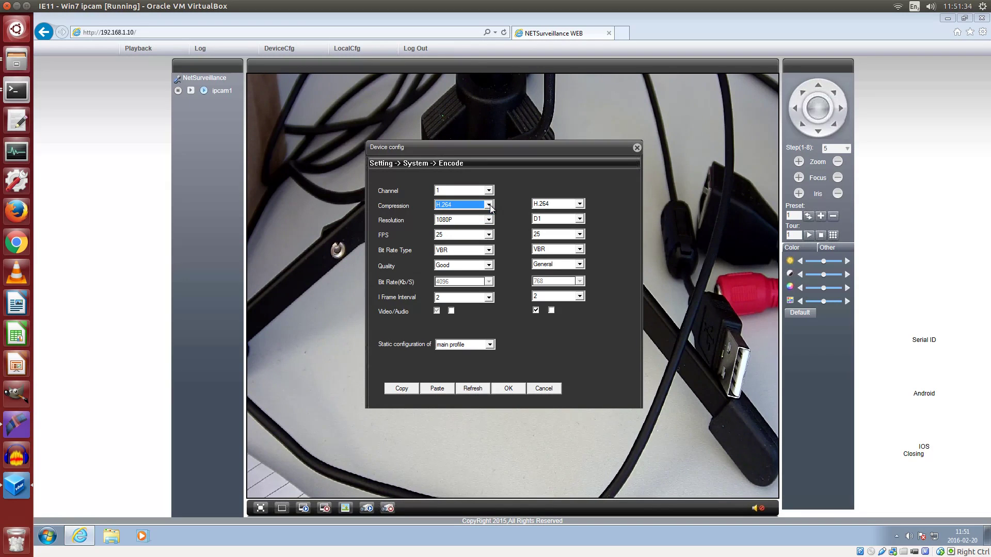
pyautogui.click(578, 204)
pyautogui.click(578, 205)
pyautogui.click(579, 219)
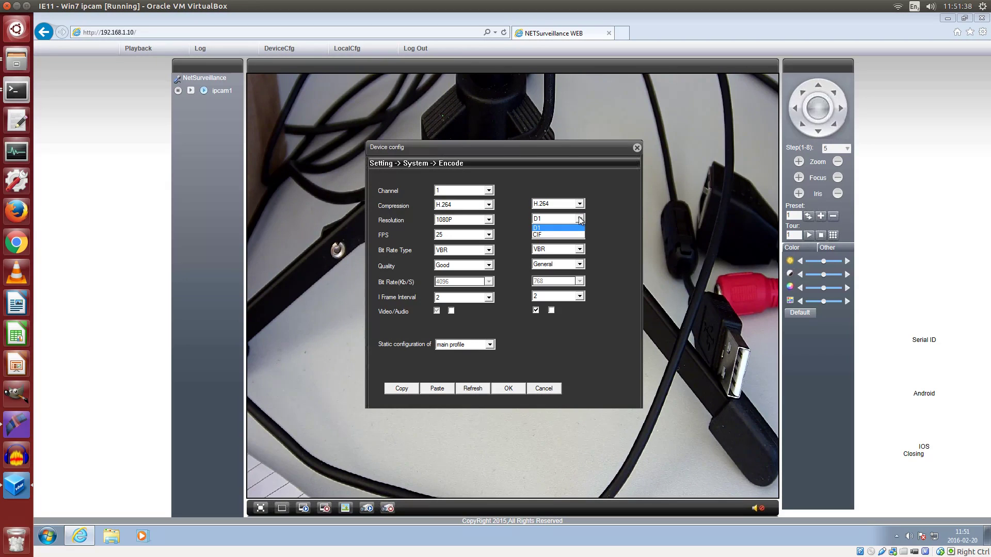
pyautogui.click(579, 219)
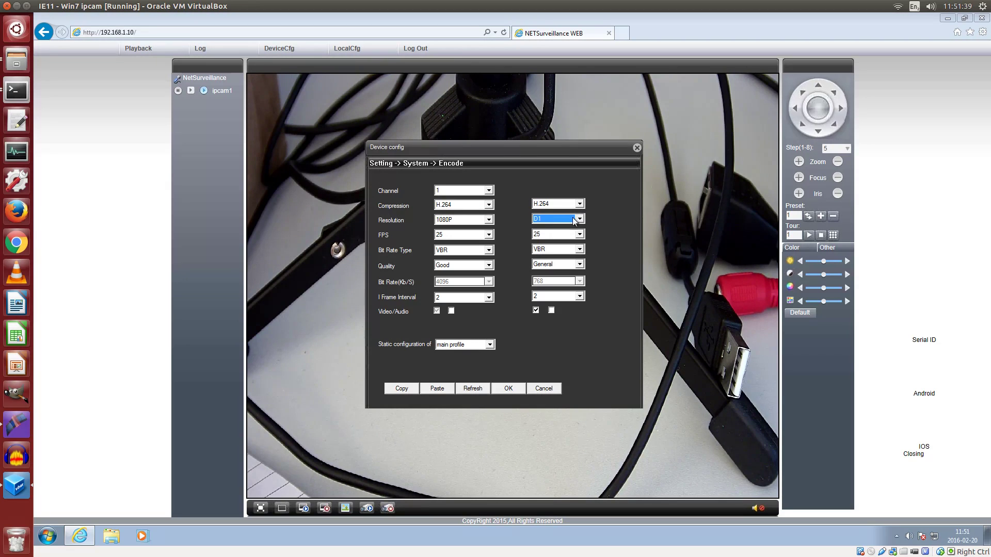
pyautogui.click(488, 235)
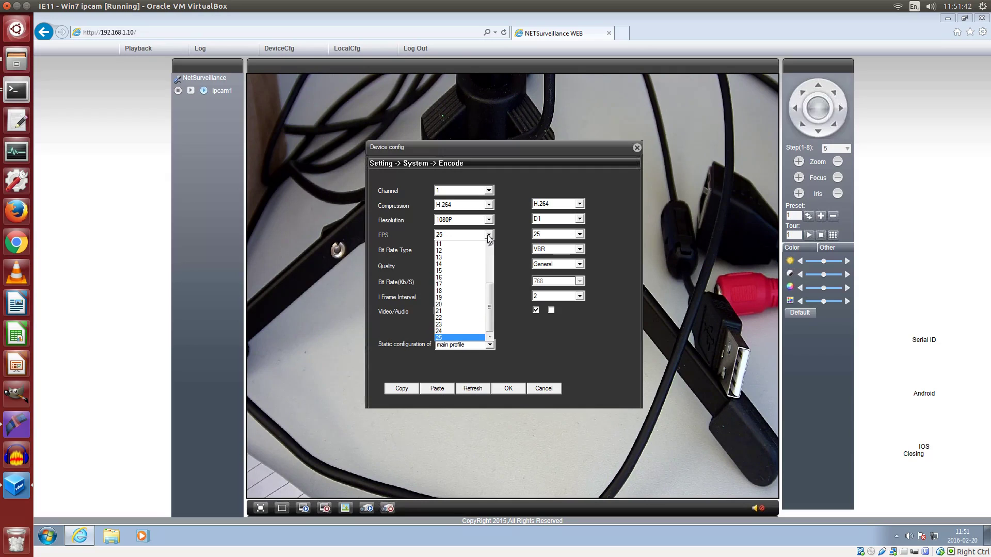
pyautogui.moveTo(491, 285); pyautogui.dragTo(491, 242)
pyautogui.click(494, 235)
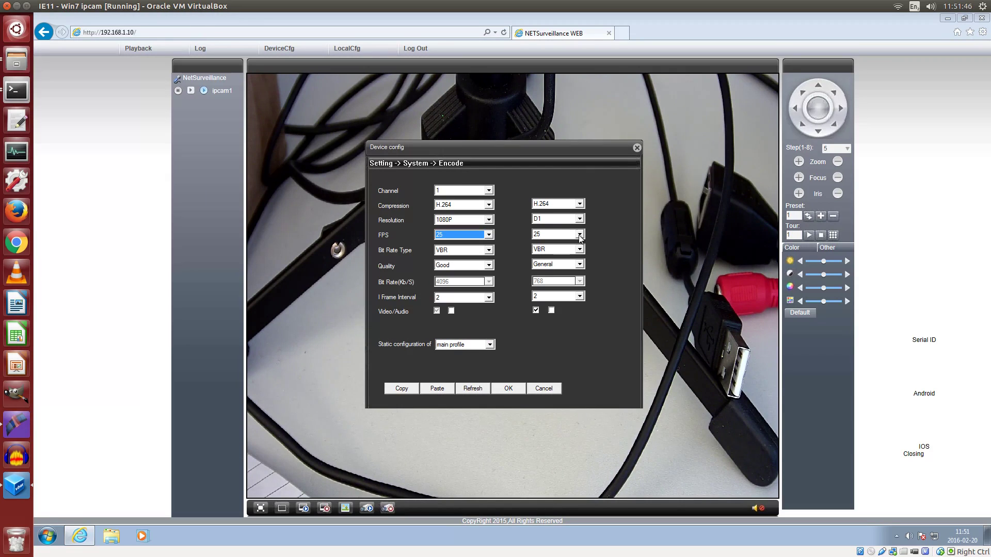
pyautogui.click(580, 235)
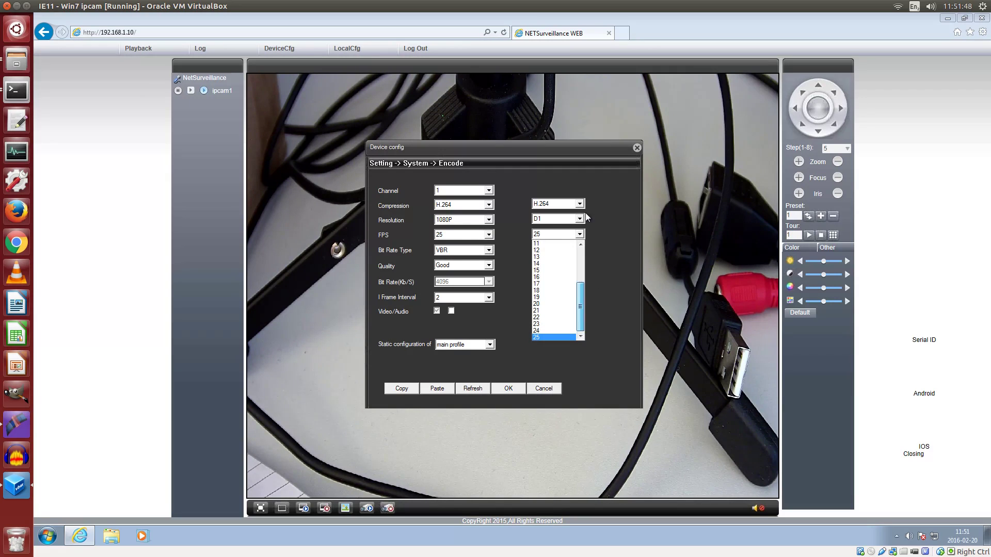
pyautogui.click(581, 233)
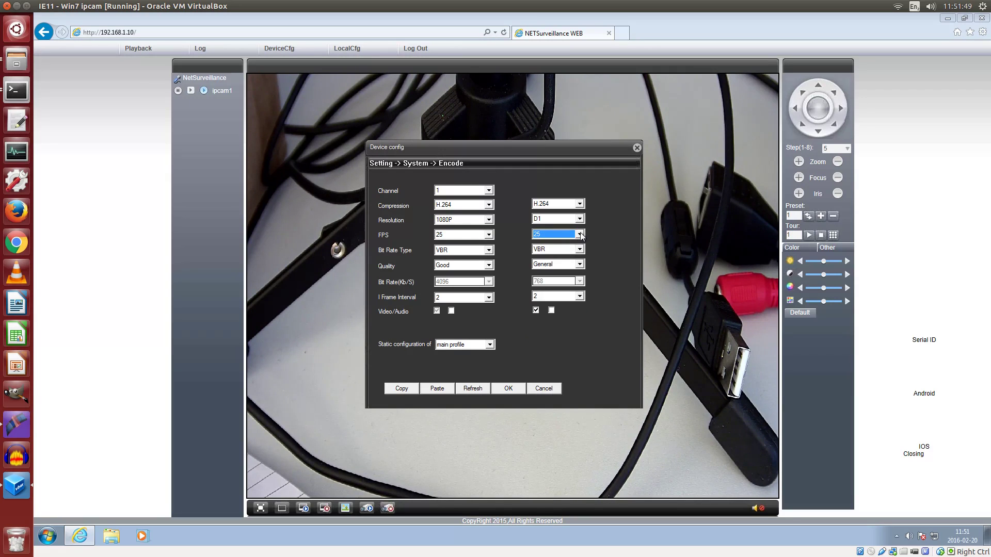
pyautogui.click(489, 250)
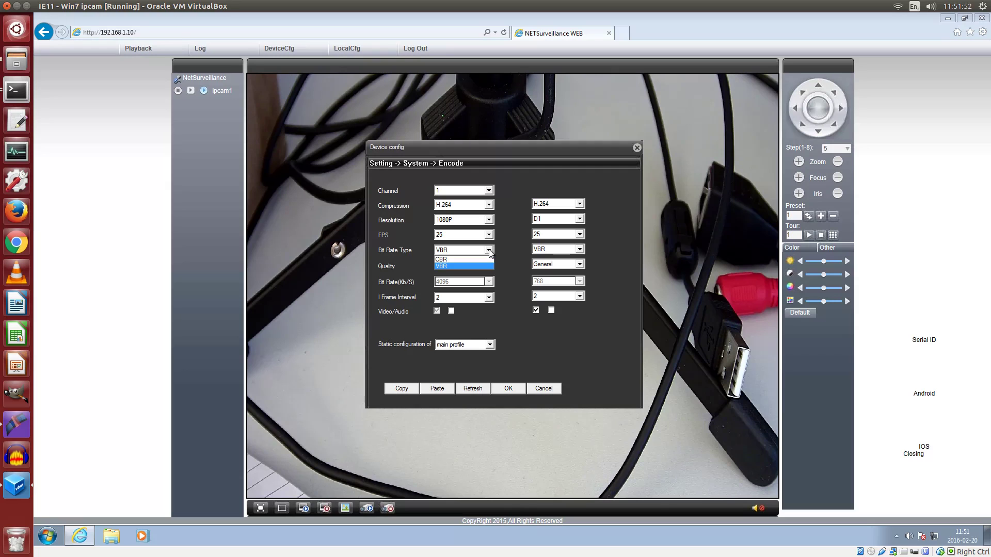
pyautogui.click(489, 251)
pyautogui.click(489, 265)
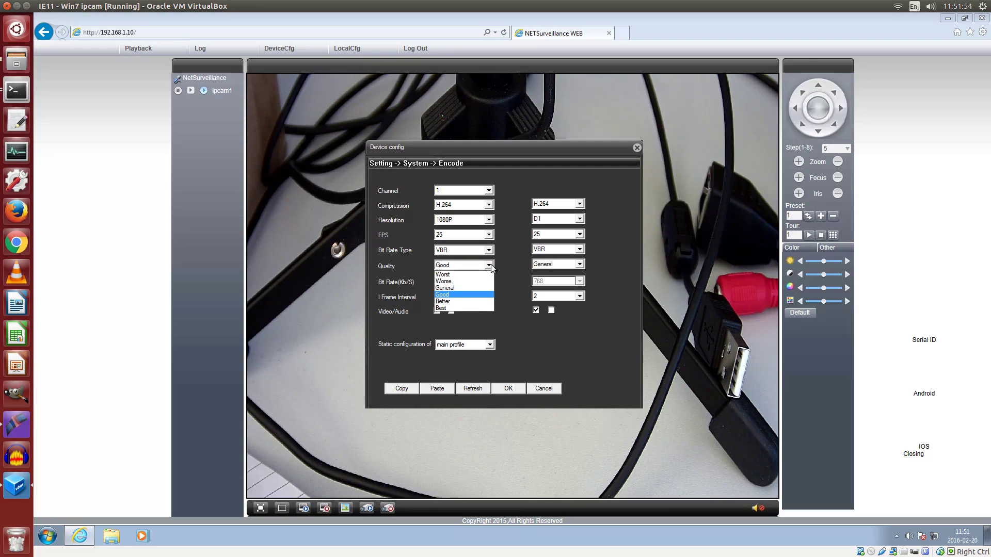
pyautogui.click(489, 265)
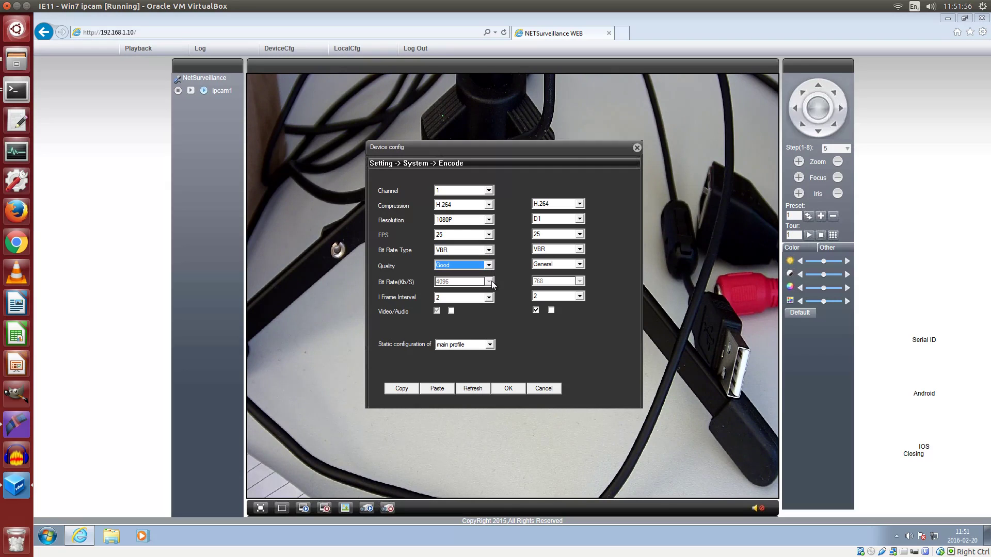
pyautogui.click(488, 298)
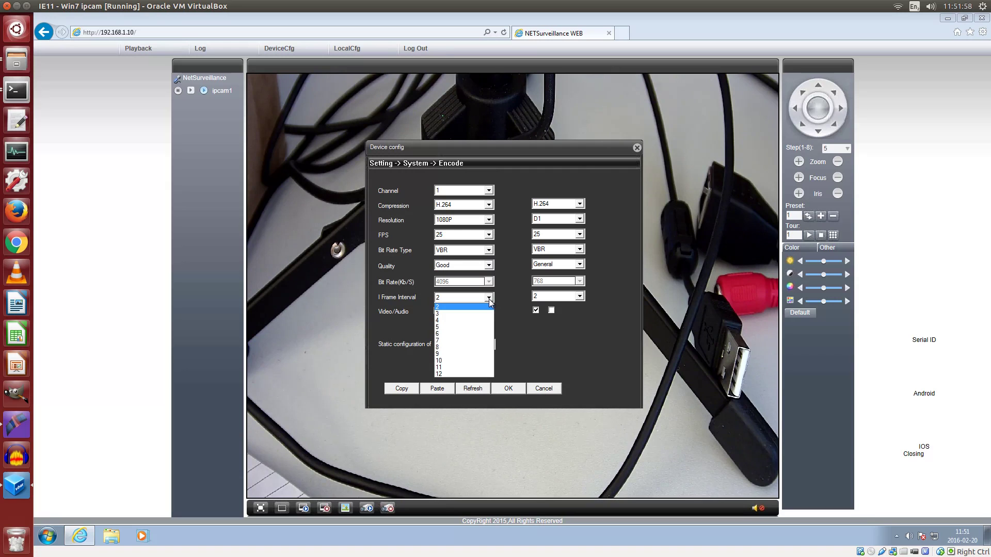
pyautogui.click(489, 299)
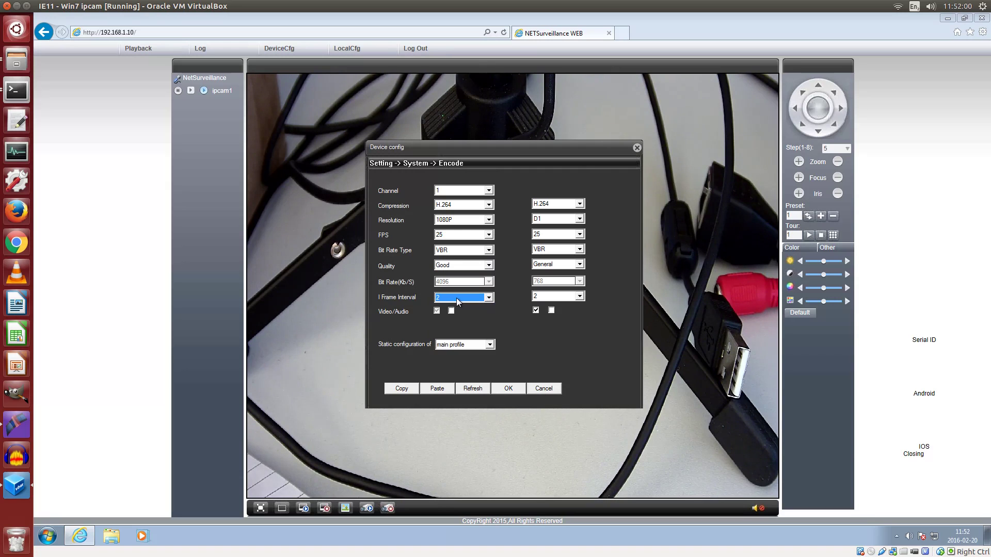
pyautogui.click(489, 344)
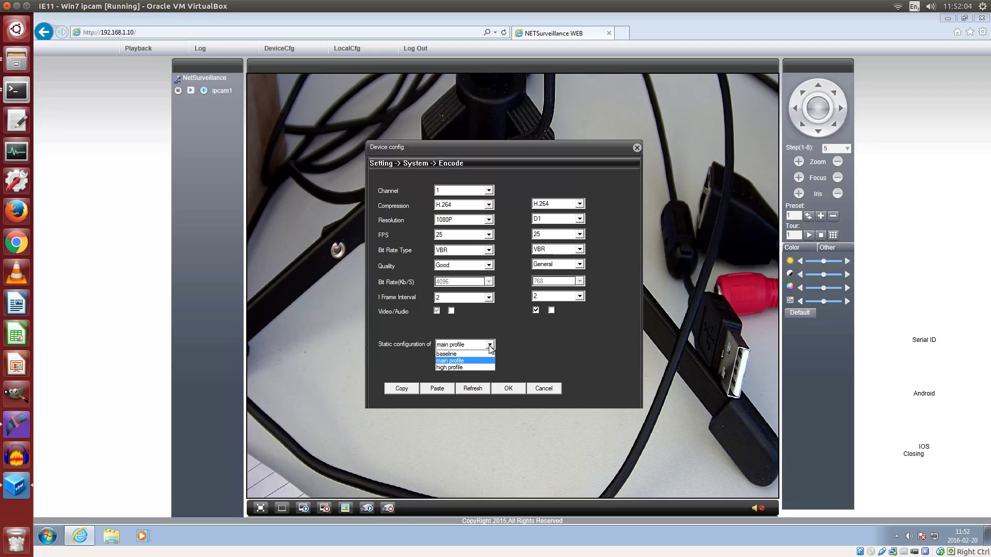
pyautogui.click(490, 348)
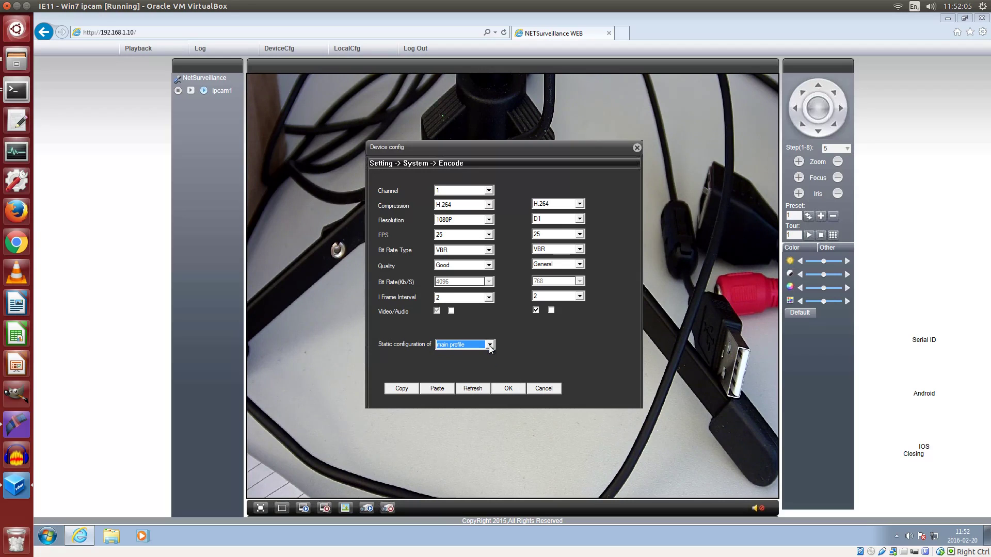
pyautogui.click(544, 388)
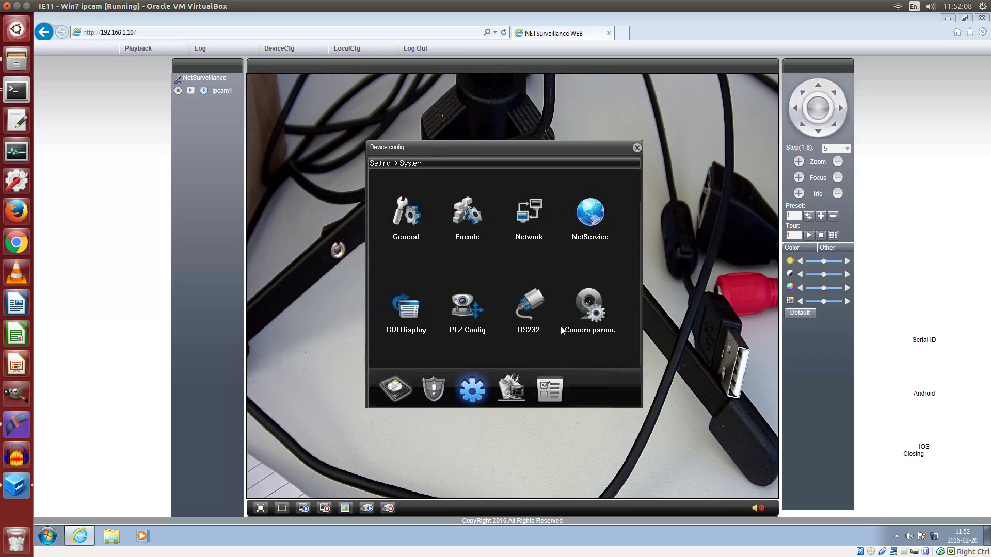
pyautogui.click(532, 206)
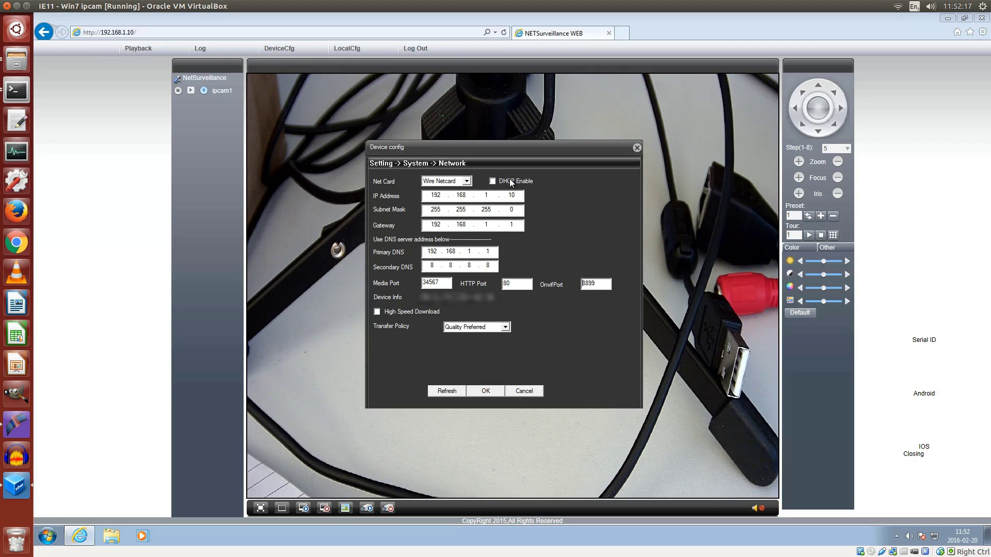
pyautogui.click(505, 328)
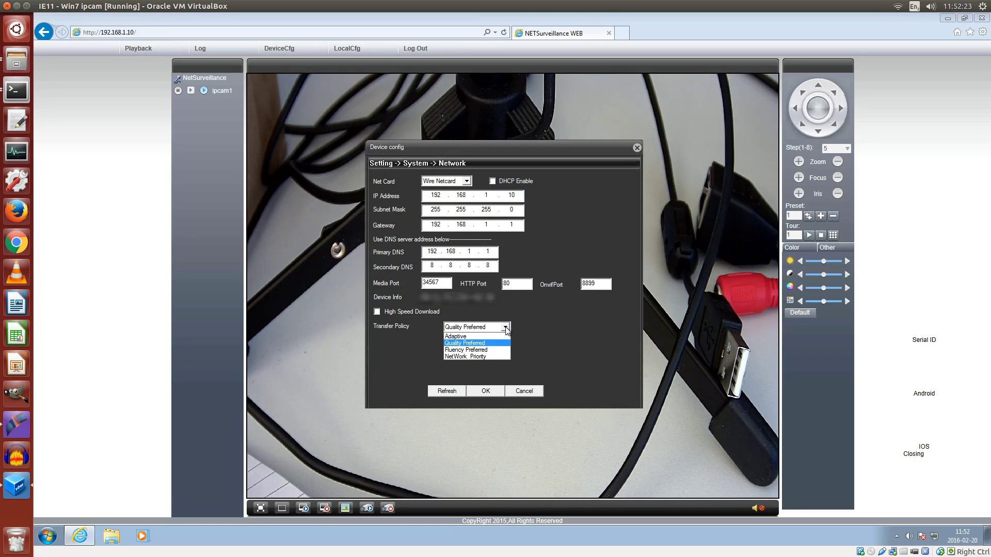
pyautogui.click(506, 329)
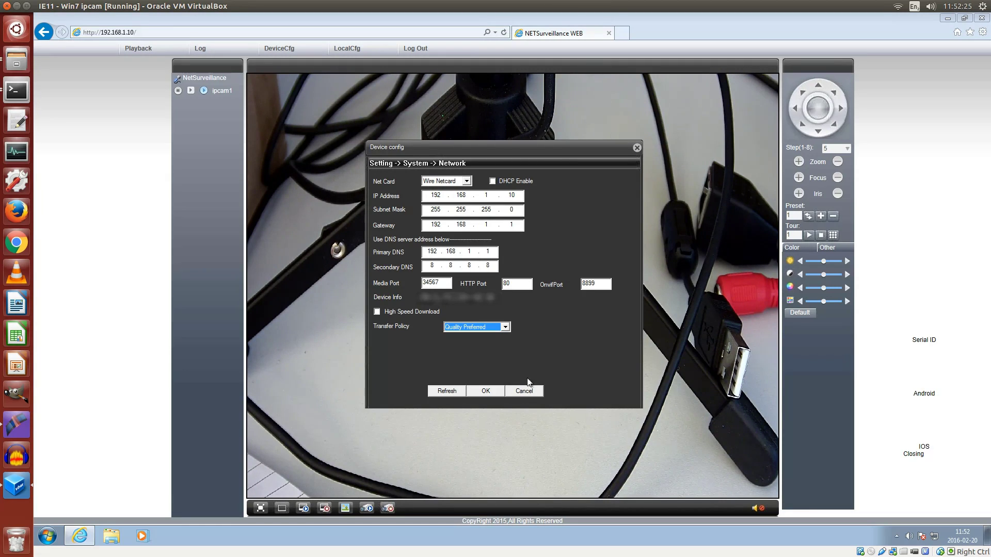
pyautogui.click(524, 391)
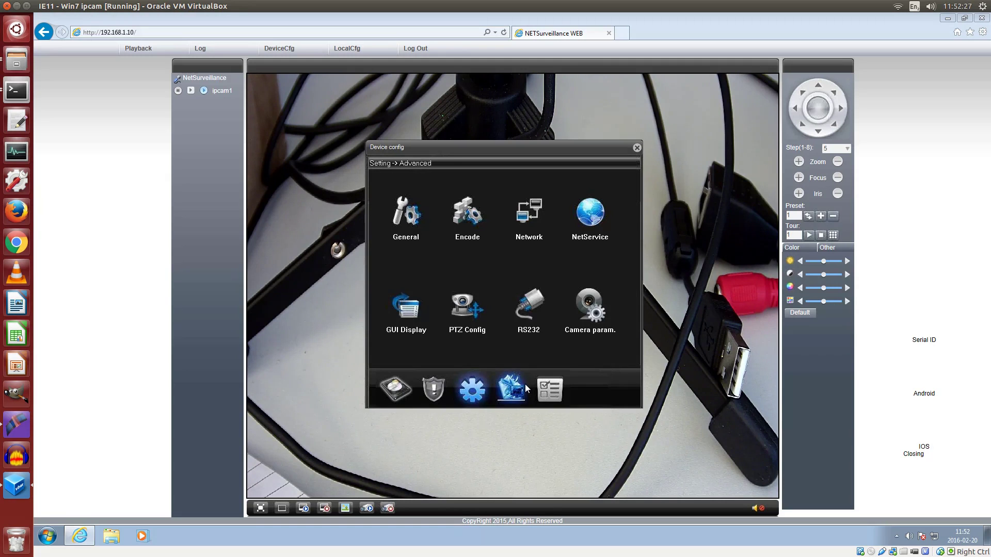
pyautogui.click(583, 217)
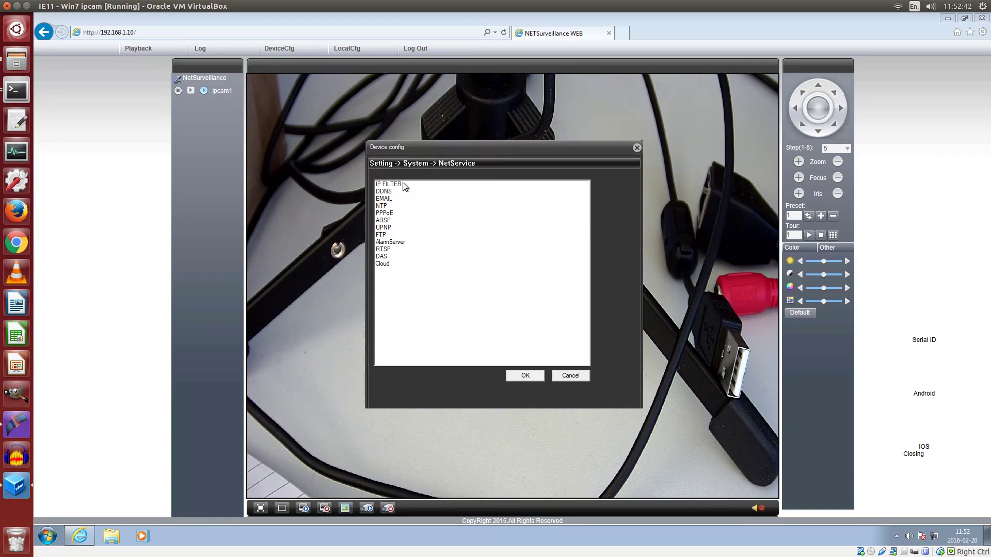
pyautogui.doubleClick(397, 185)
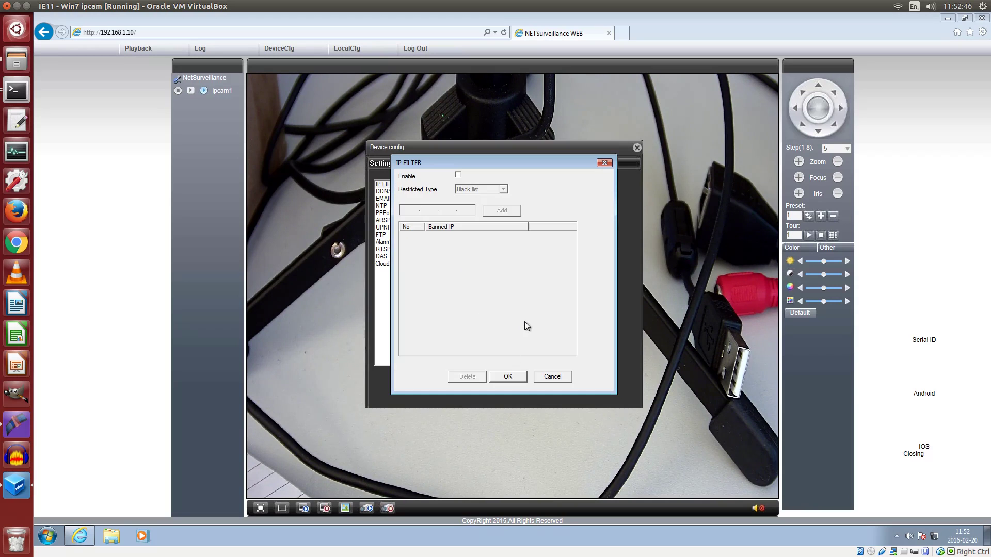
pyautogui.click(556, 376)
pyautogui.doubleClick(390, 192)
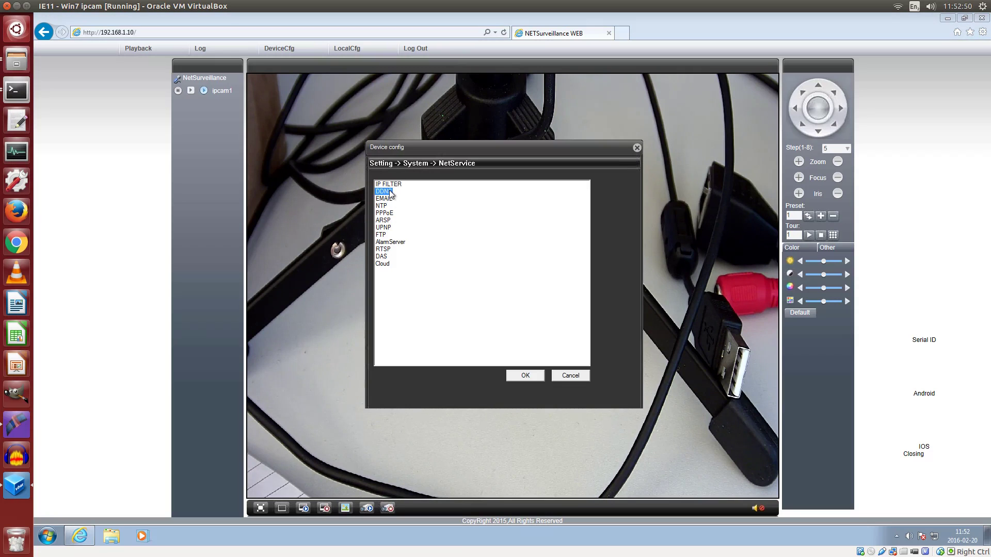
pyautogui.click(480, 208)
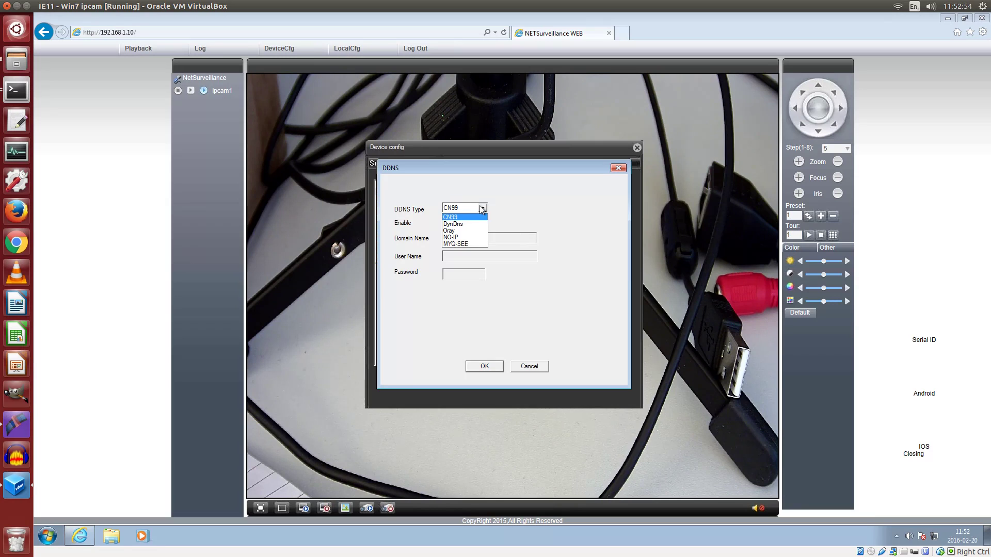
pyautogui.click(481, 209)
pyautogui.click(529, 366)
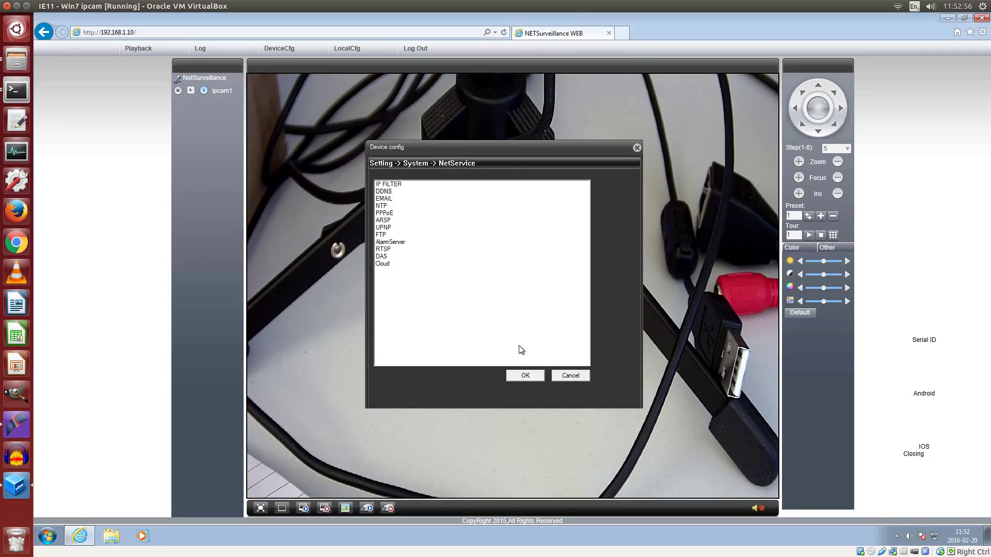
pyautogui.doubleClick(387, 198)
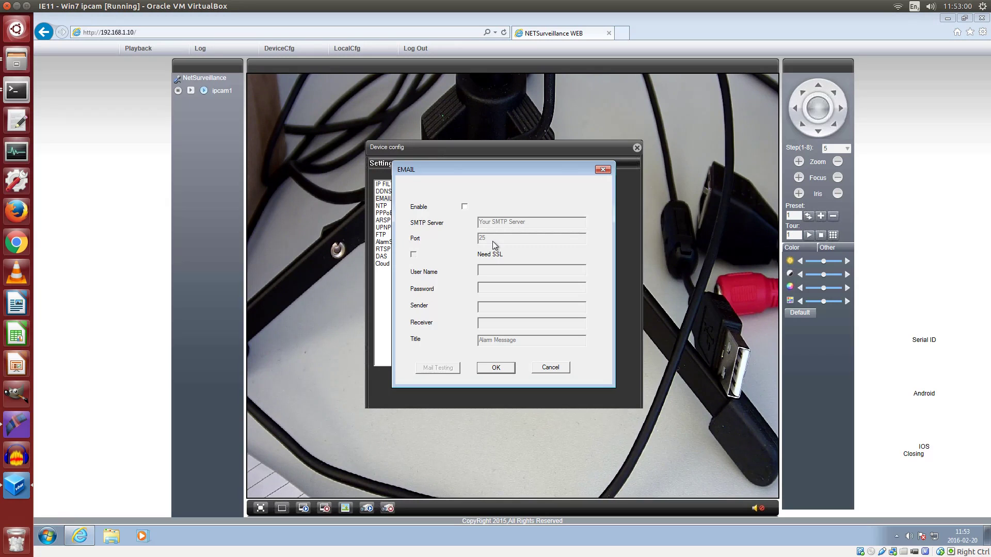
pyautogui.click(548, 367)
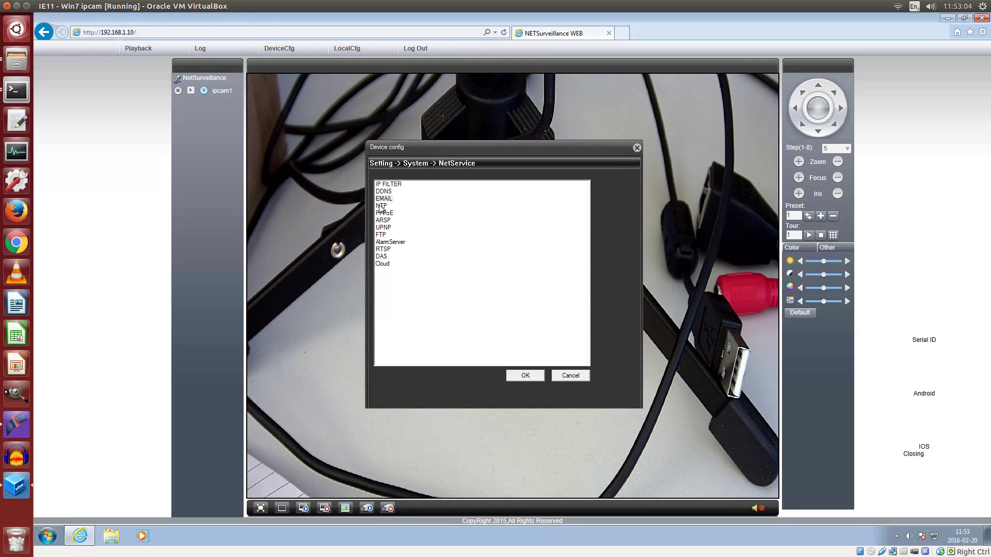
pyautogui.doubleClick(381, 206)
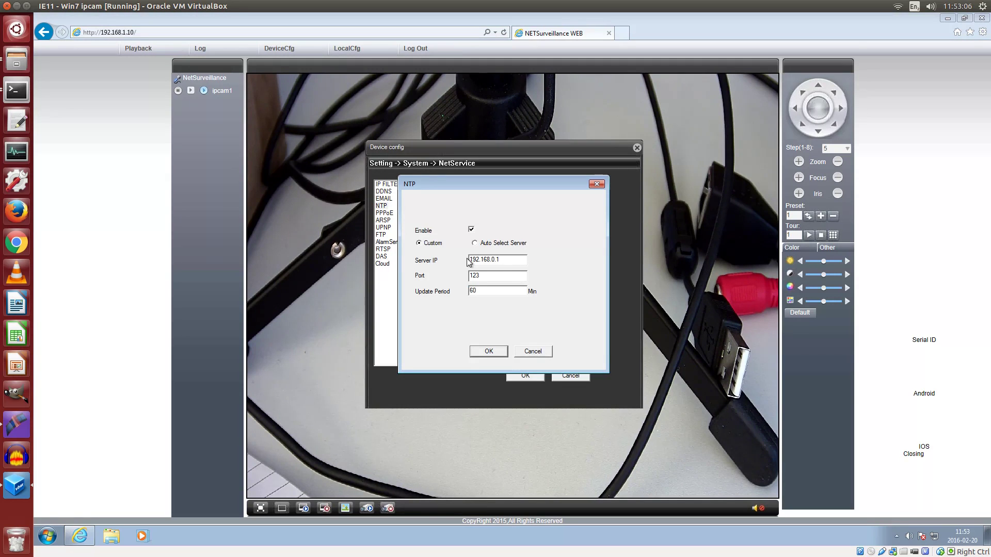
pyautogui.click(504, 260)
pyautogui.click(532, 353)
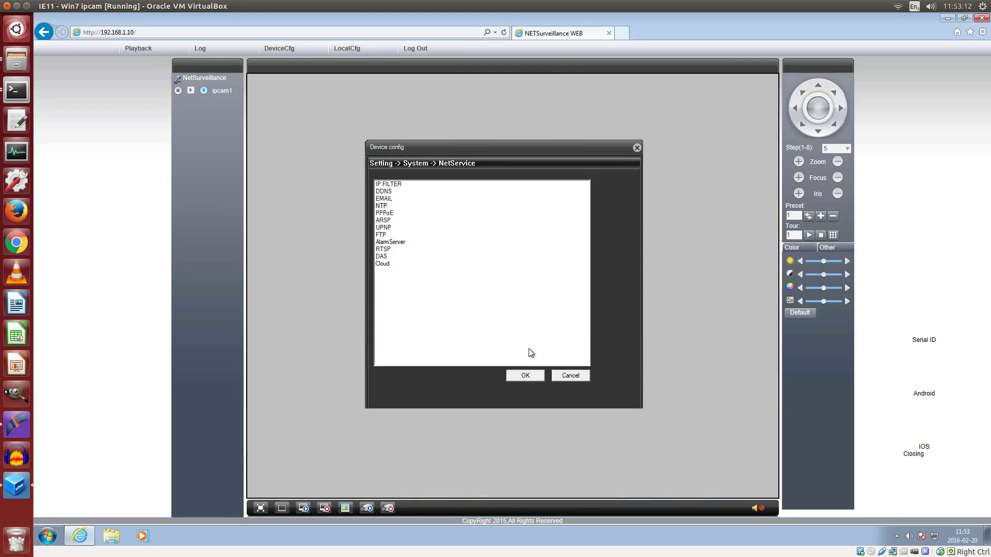
pyautogui.doubleClick(384, 213)
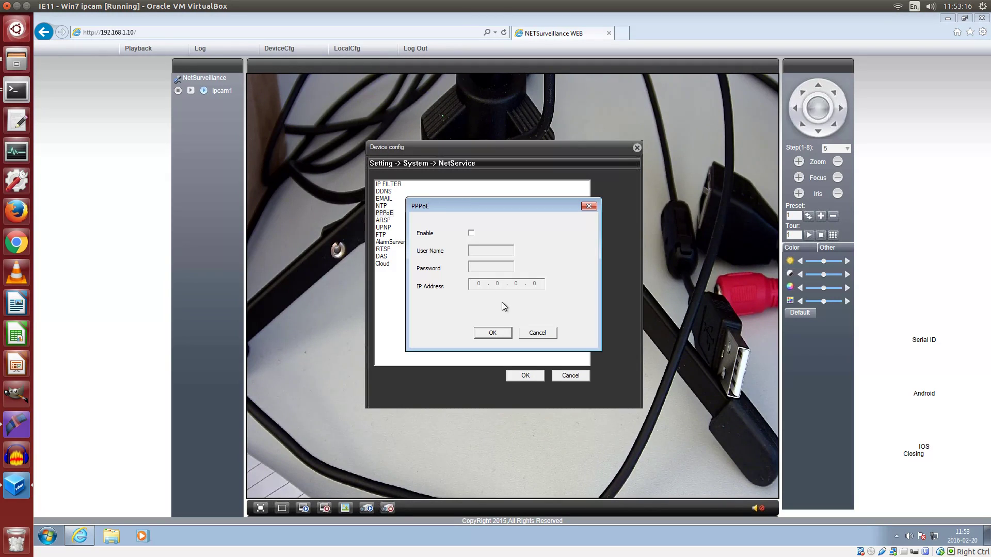
pyautogui.click(533, 332)
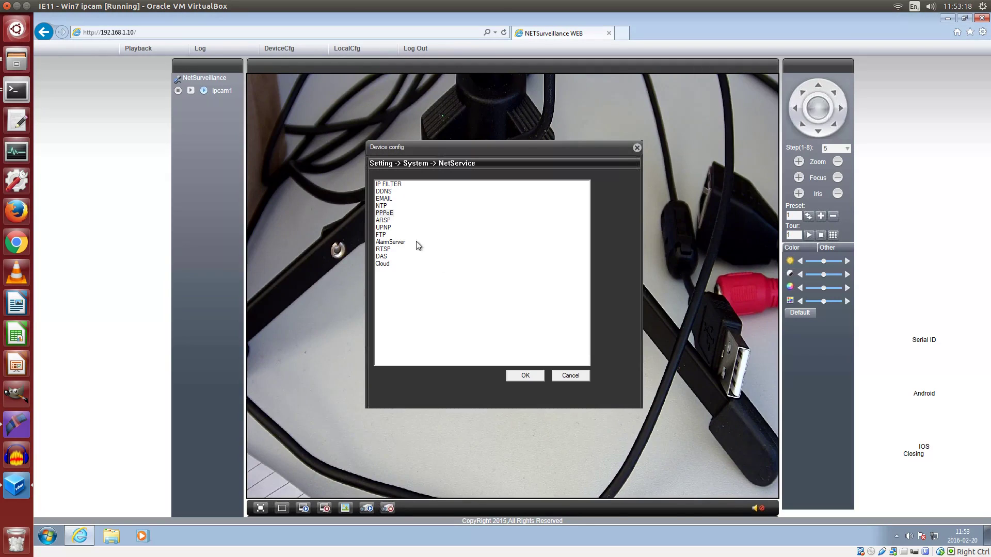
# - Inspect the ARSP (DDNS type DNS), UPNP and FTP services, closing each unchanged
pyautogui.doubleClick(378, 220)
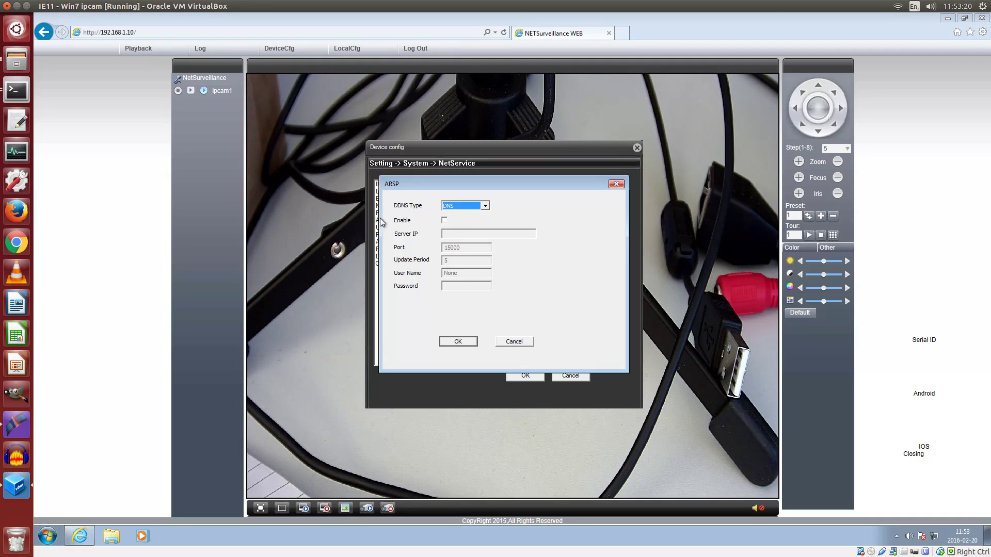
pyautogui.click(485, 206)
pyautogui.click(486, 206)
pyautogui.click(514, 341)
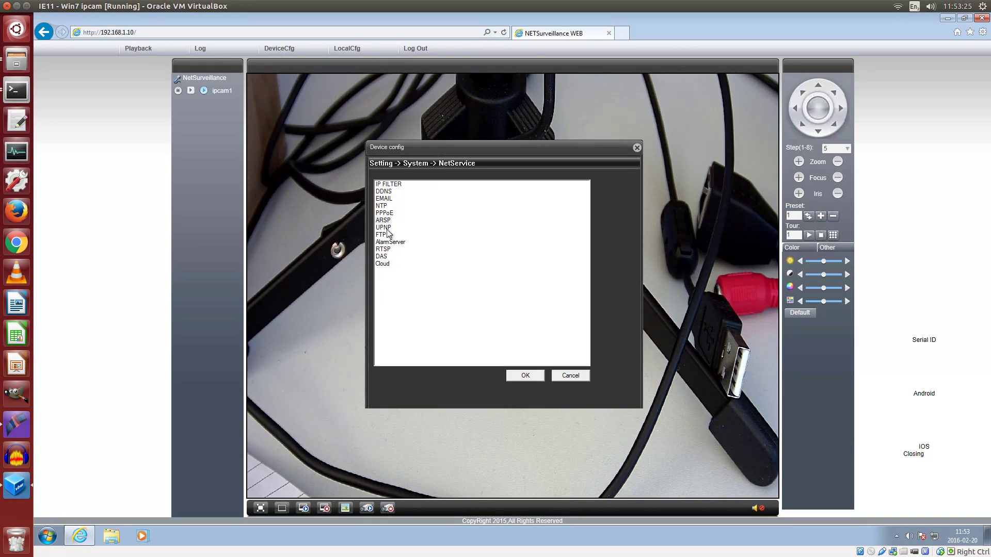
pyautogui.doubleClick(384, 228)
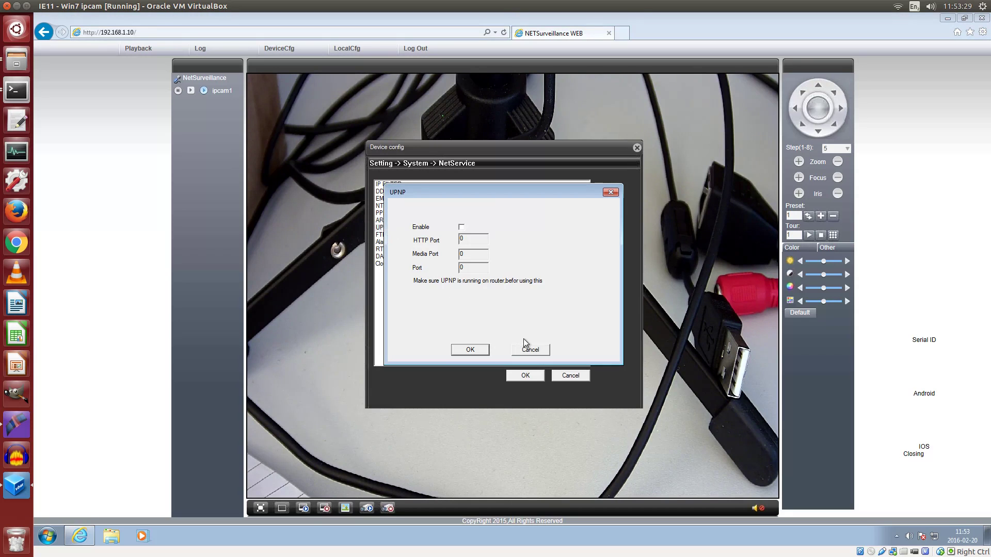
pyautogui.click(529, 350)
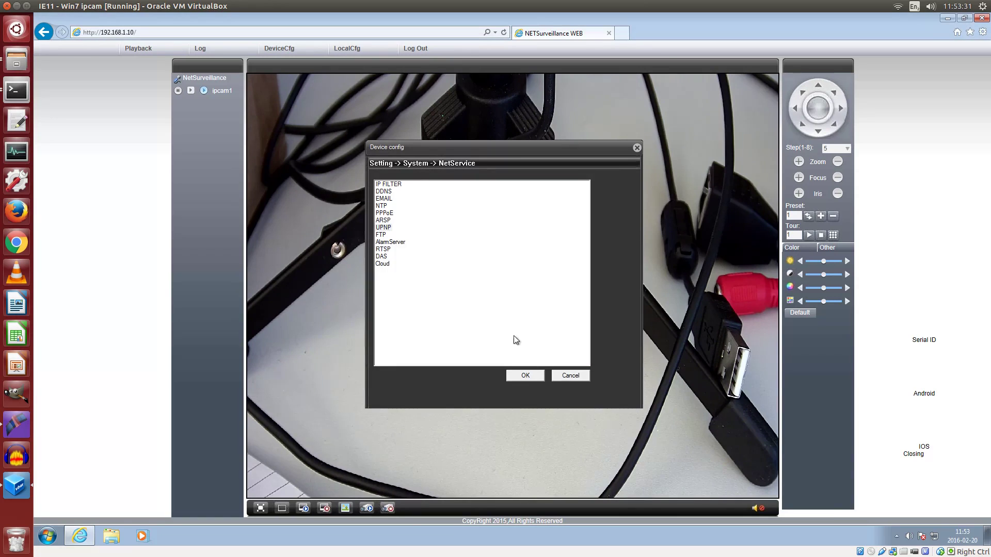
pyautogui.doubleClick(383, 235)
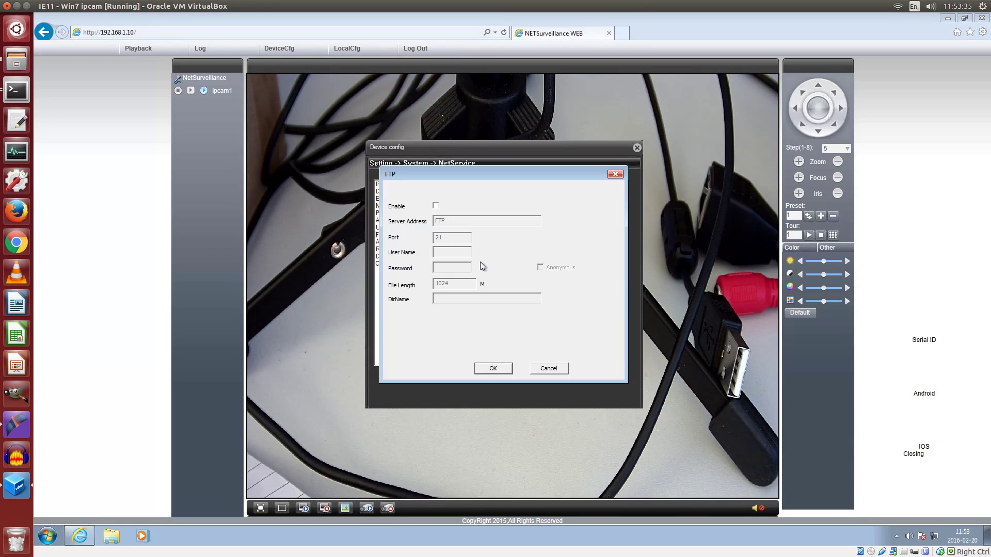
pyautogui.click(548, 368)
# - Inspect AlarmServer (protocol GENERAL) and RTSP port settings, closing each unchanged
pyautogui.doubleClick(388, 243)
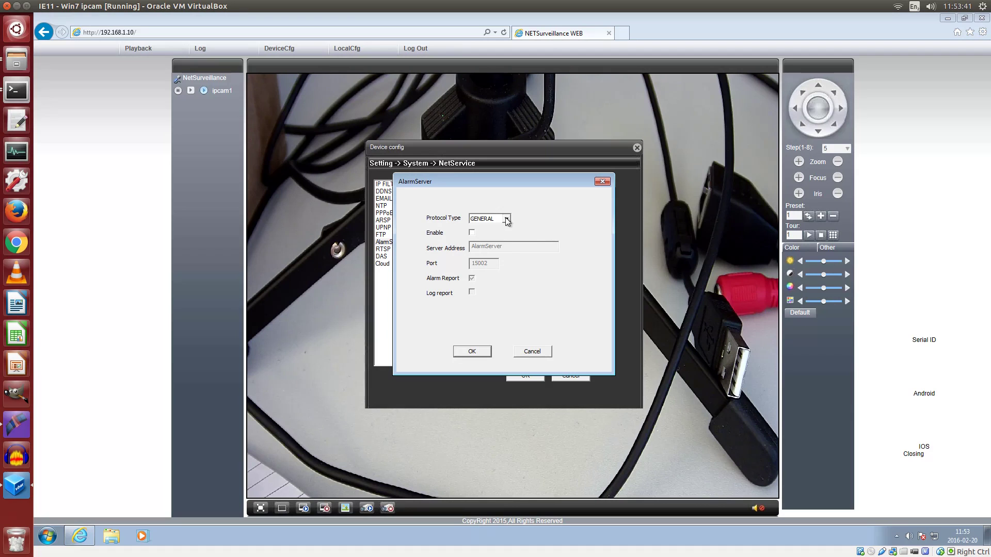
pyautogui.click(505, 219)
pyautogui.click(493, 228)
pyautogui.click(540, 352)
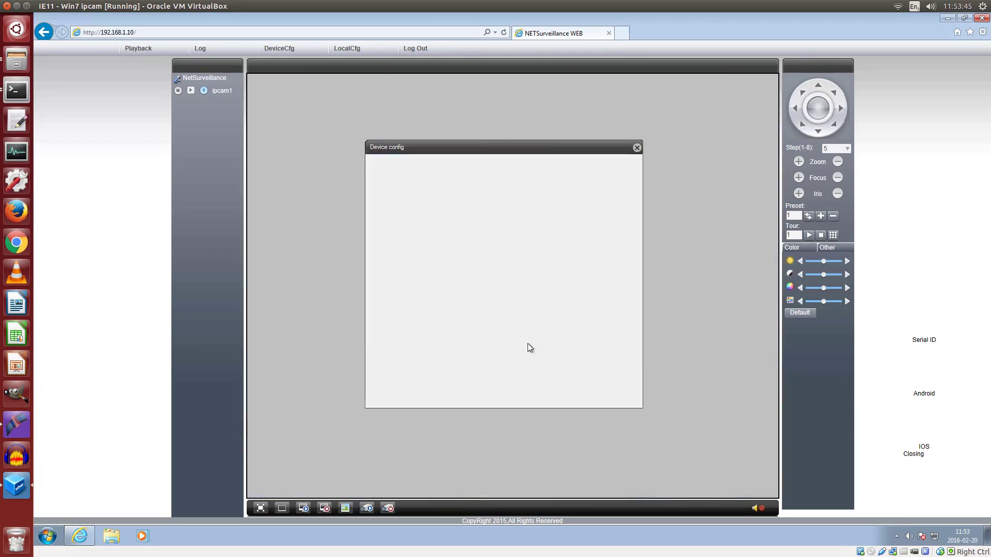
pyautogui.doubleClick(385, 250)
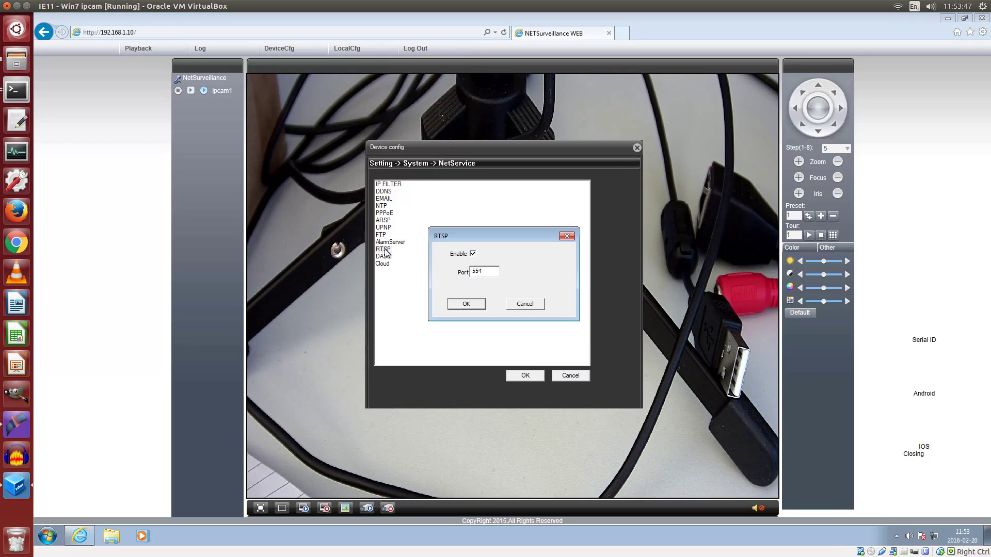
pyautogui.click(482, 270)
pyautogui.click(520, 308)
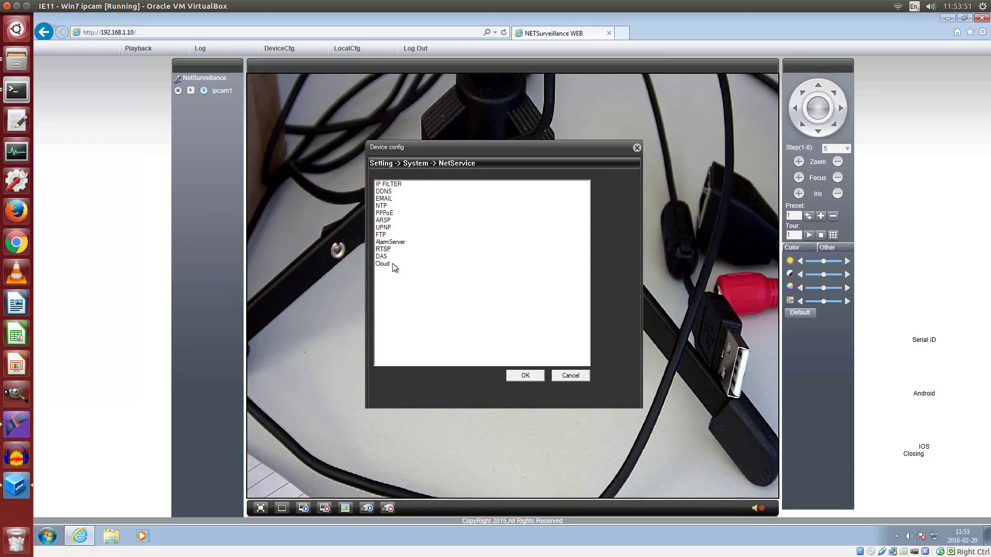
# - Check the disabled DAS and enabled Cloud services, then close the NetService list
pyautogui.click(381, 257)
pyautogui.doubleClick(380, 257)
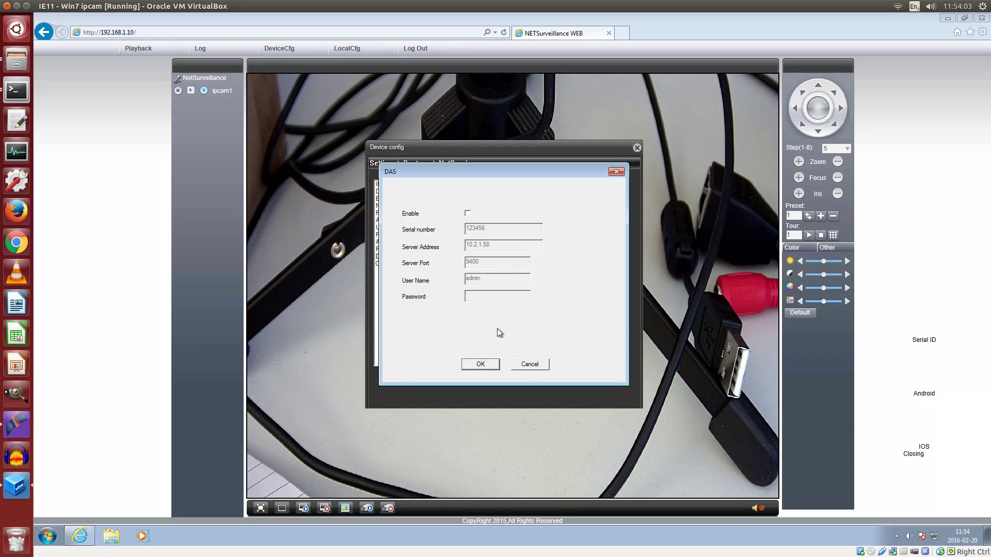
pyautogui.click(525, 364)
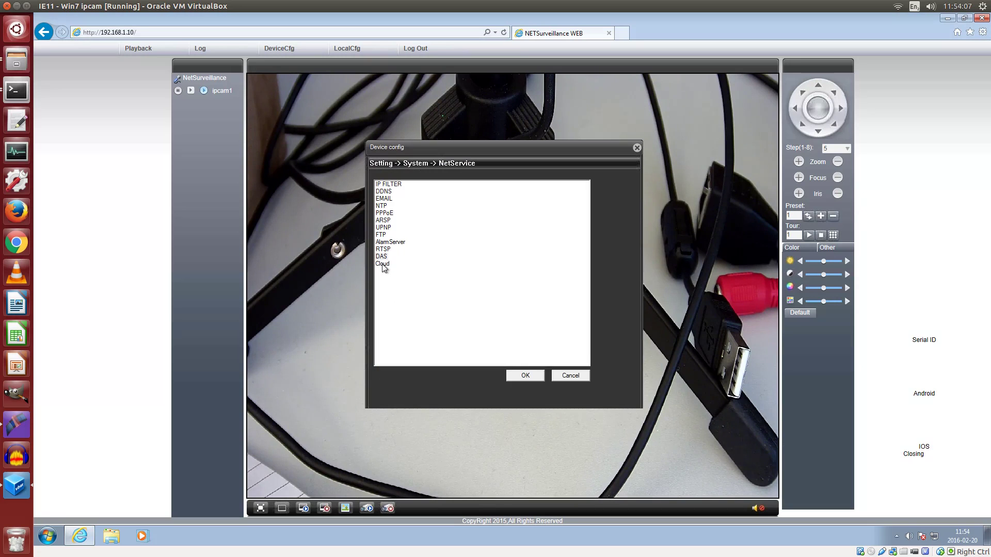
pyautogui.doubleClick(382, 263)
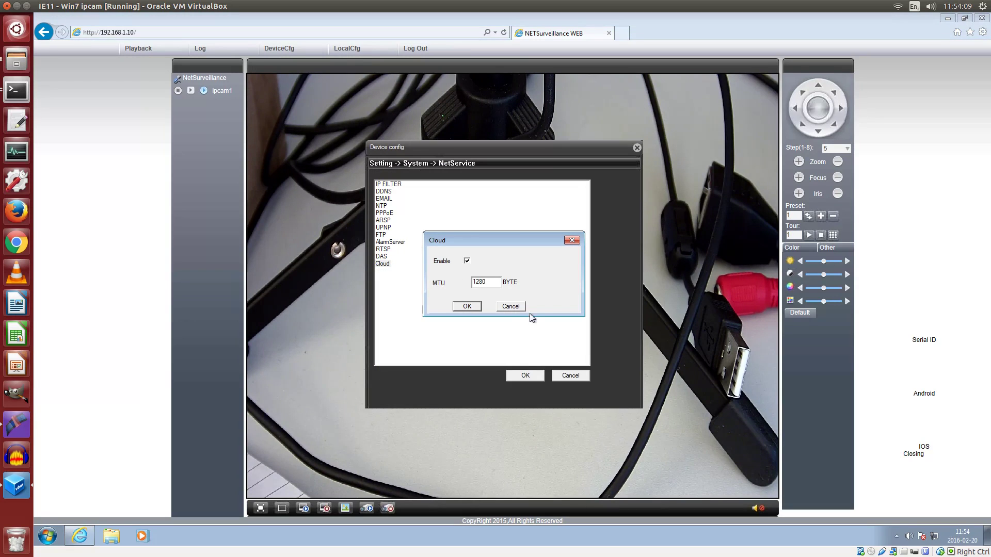
pyautogui.click(510, 307)
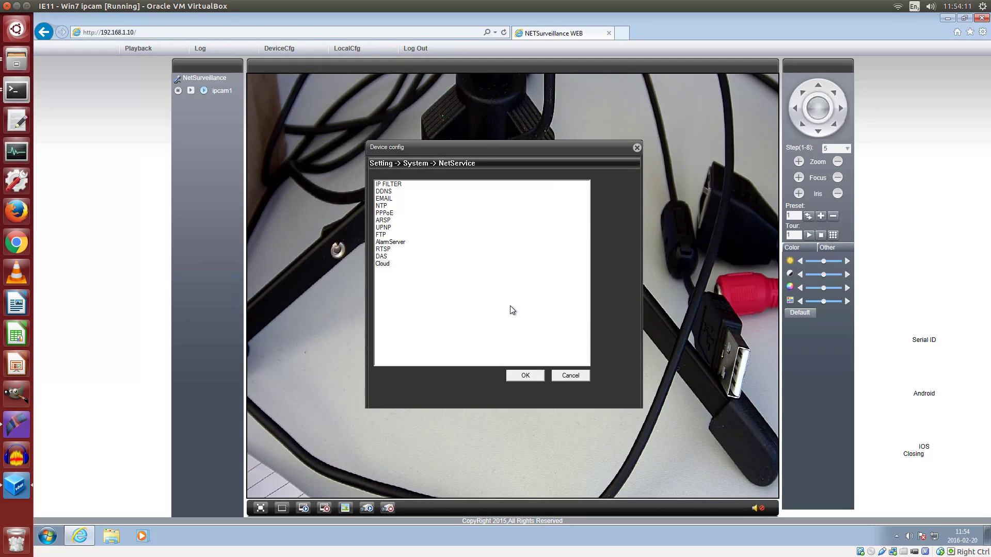
pyautogui.click(568, 377)
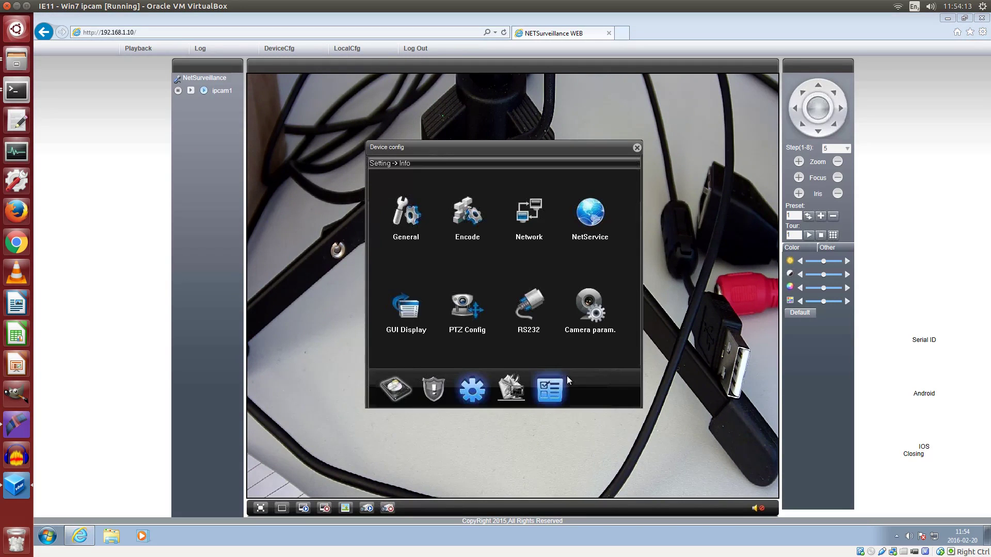
# - View the GUI Display camera name setting ipcam1 and close it unchanged
pyautogui.click(412, 308)
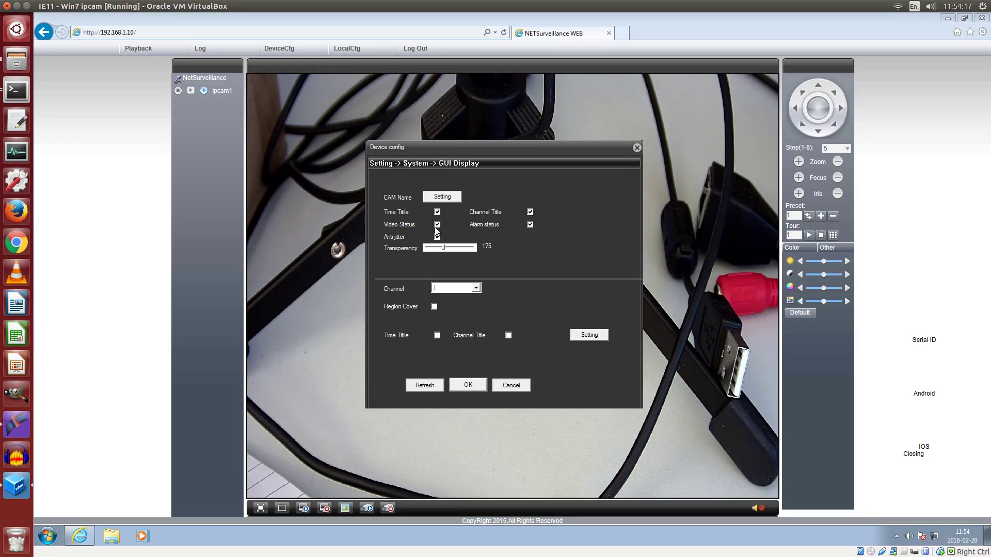
pyautogui.click(439, 197)
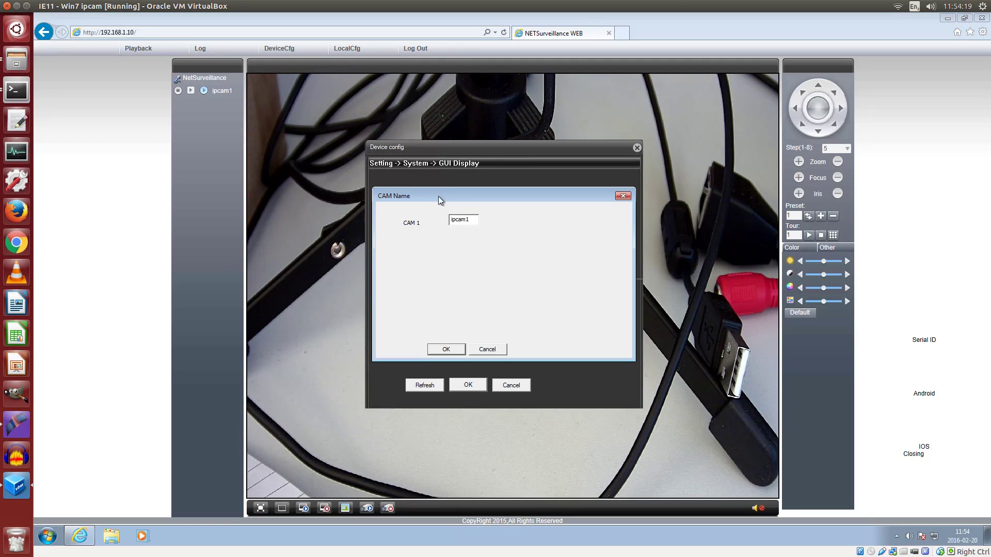
pyautogui.click(487, 350)
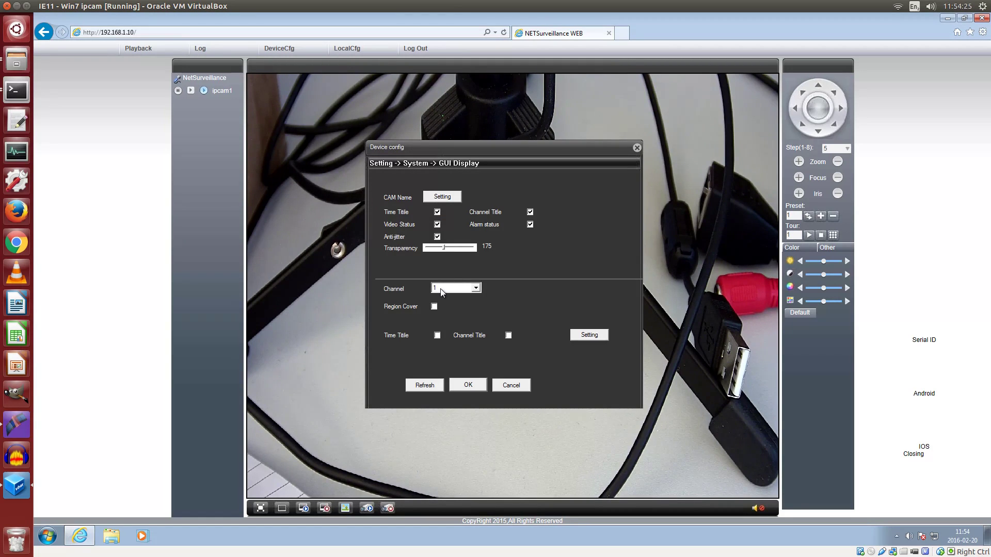
# - Tick the Time Title box, preview the title position, then exit GUI Display
pyautogui.click(437, 335)
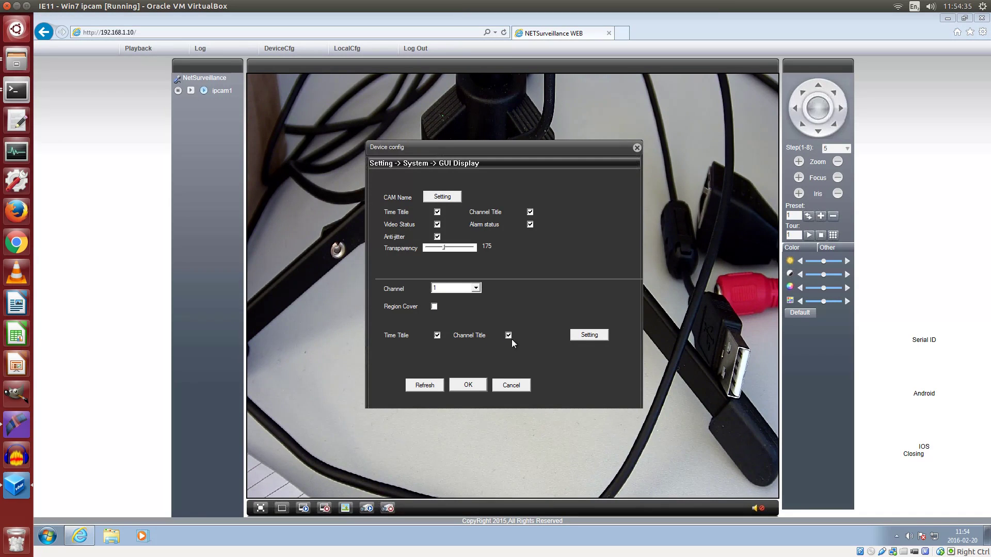
pyautogui.click(589, 335)
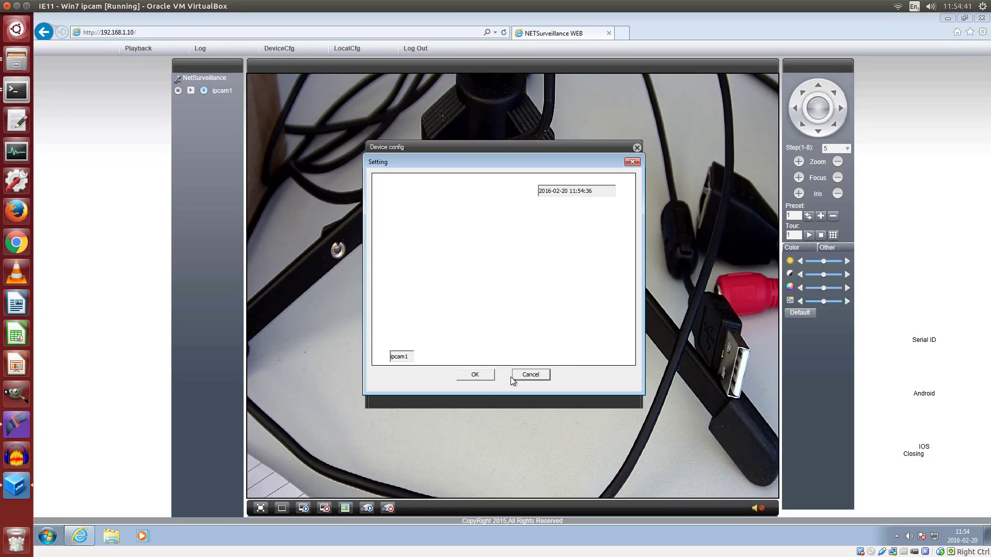
pyautogui.click(532, 375)
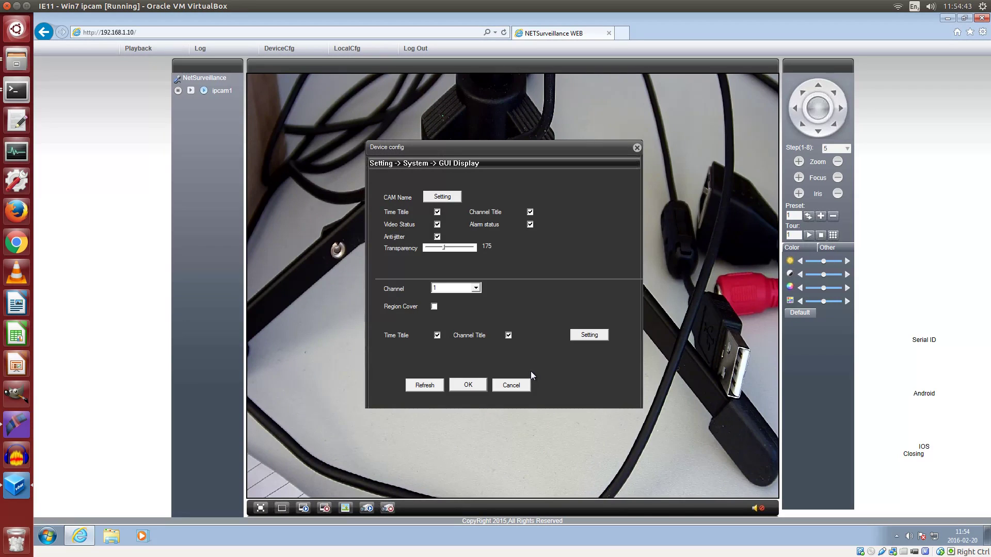
pyautogui.click(513, 385)
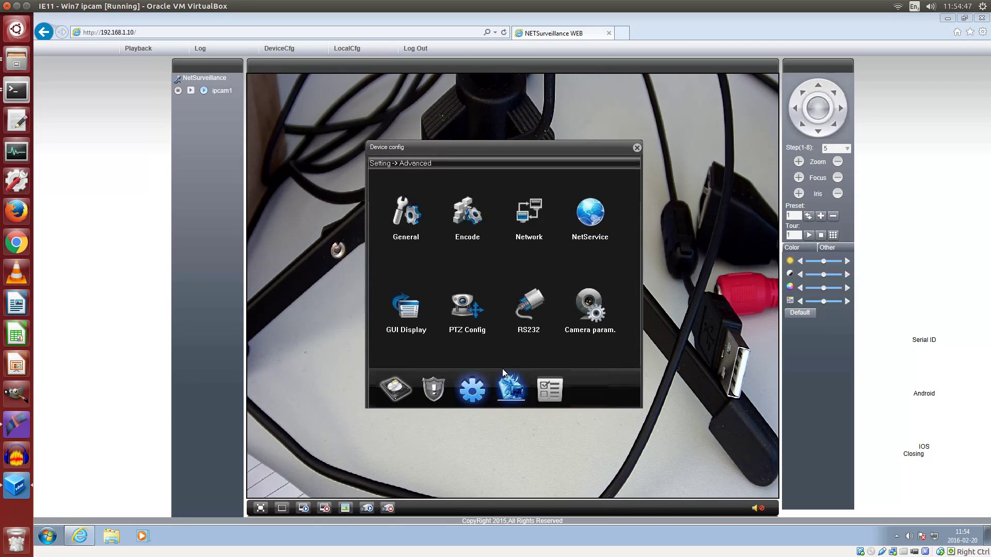
pyautogui.click(461, 310)
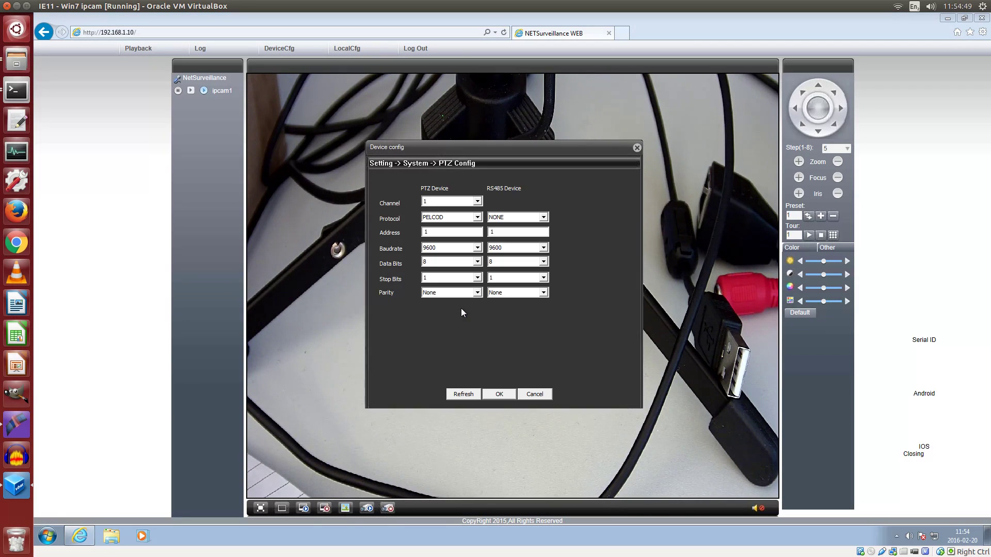
pyautogui.click(476, 218)
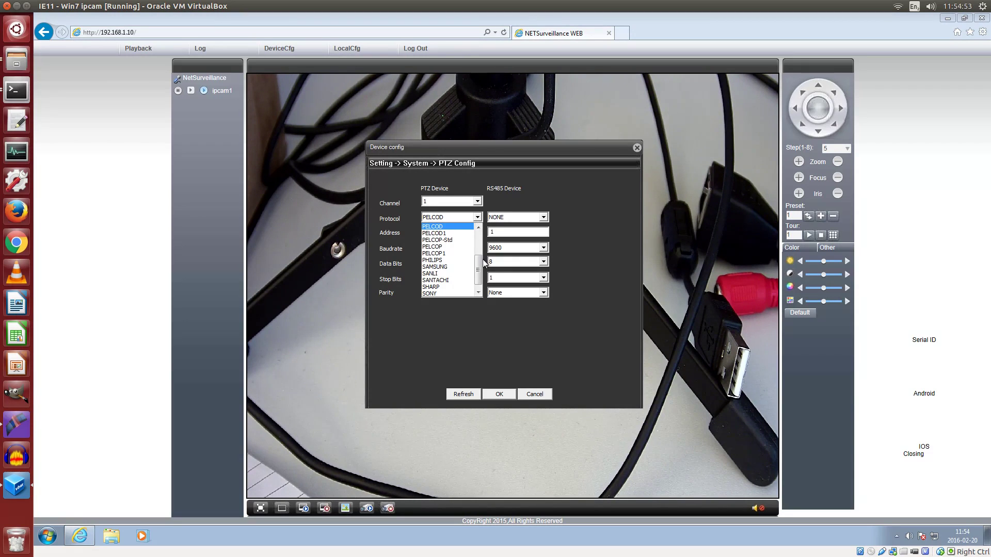
pyautogui.scroll(2, 484, 250)
pyautogui.scroll(2, 484, 250)
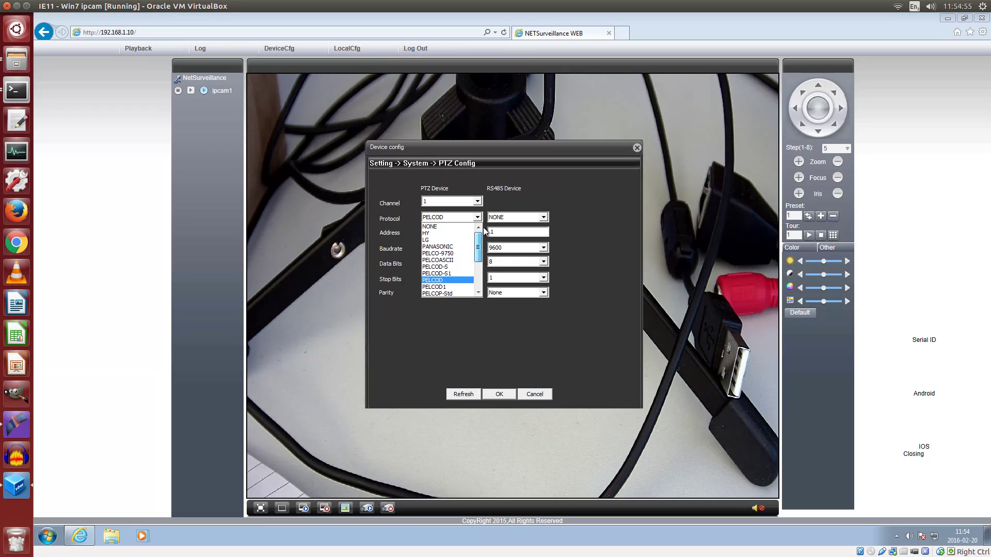
pyautogui.click(477, 218)
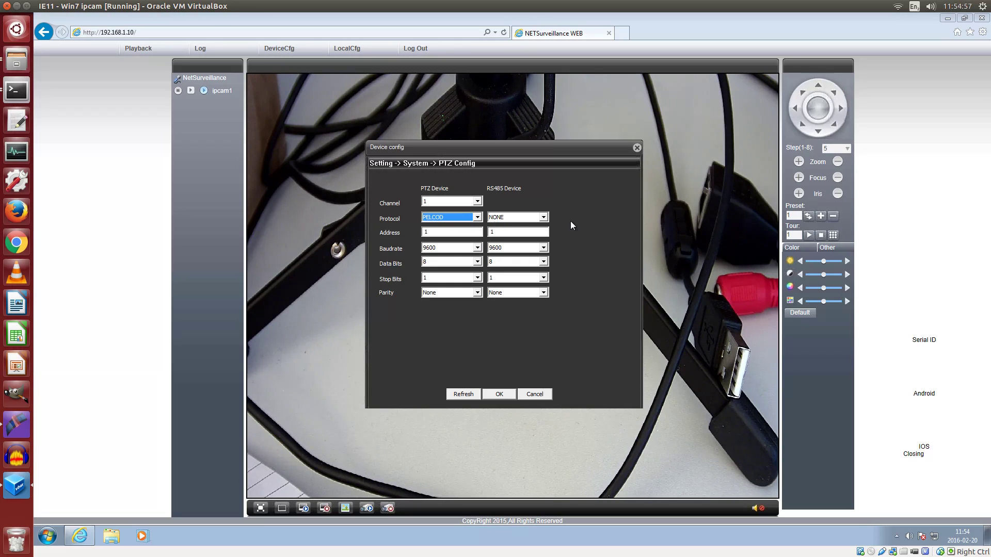
pyautogui.click(543, 217)
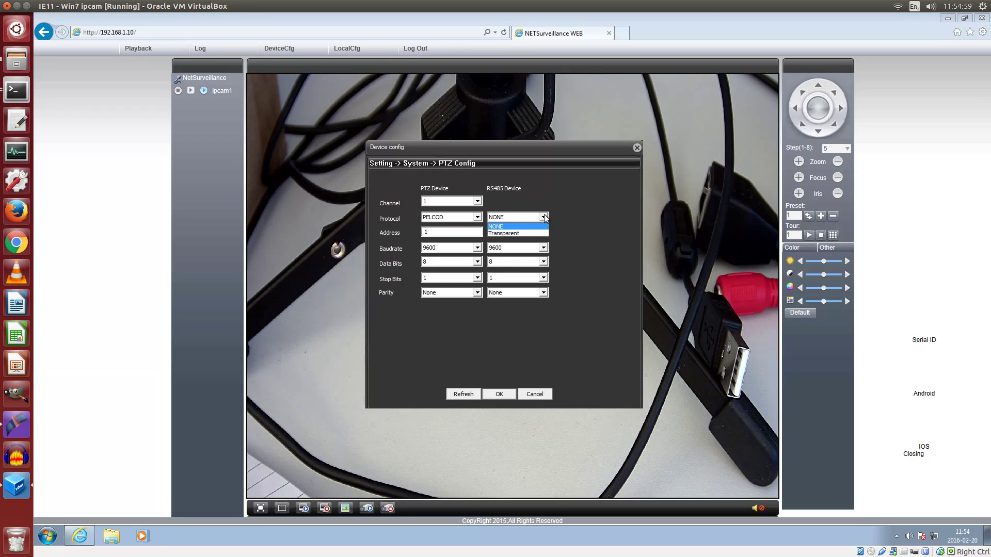
pyautogui.click(545, 217)
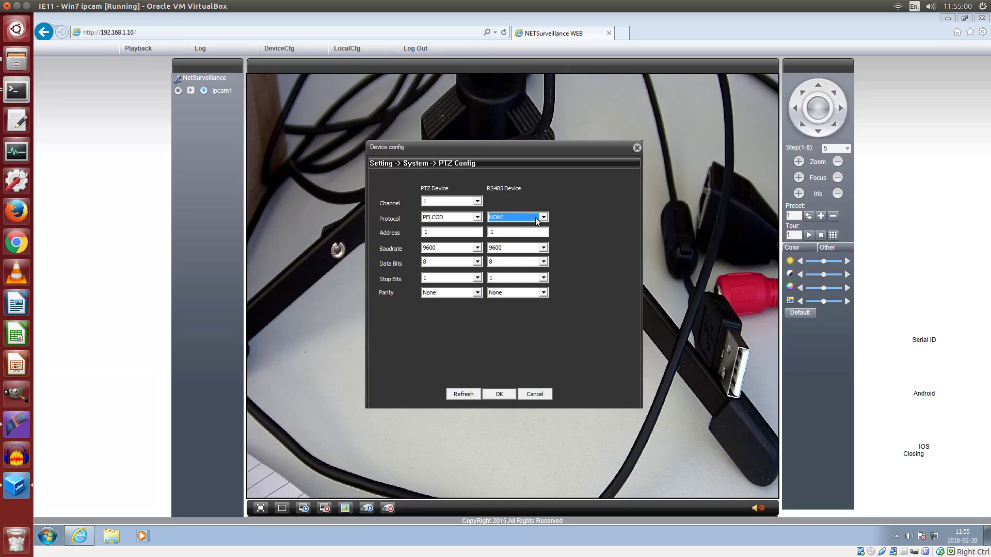
pyautogui.click(477, 248)
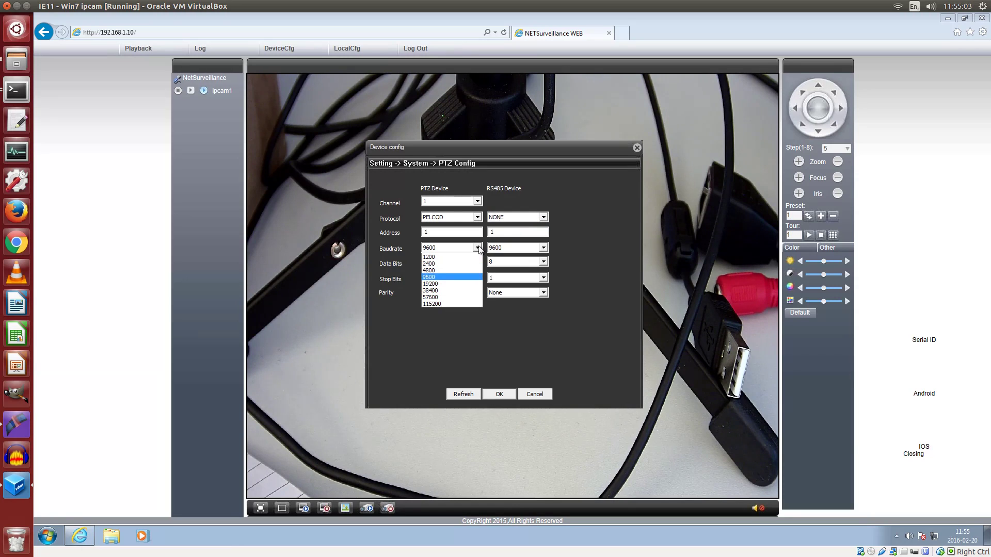
pyautogui.click(477, 247)
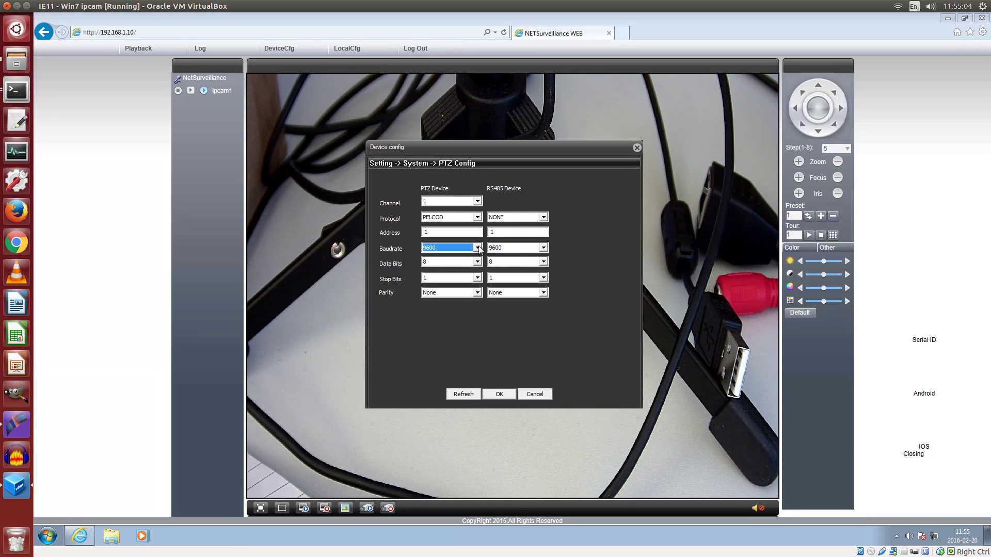
pyautogui.click(543, 248)
pyautogui.click(544, 248)
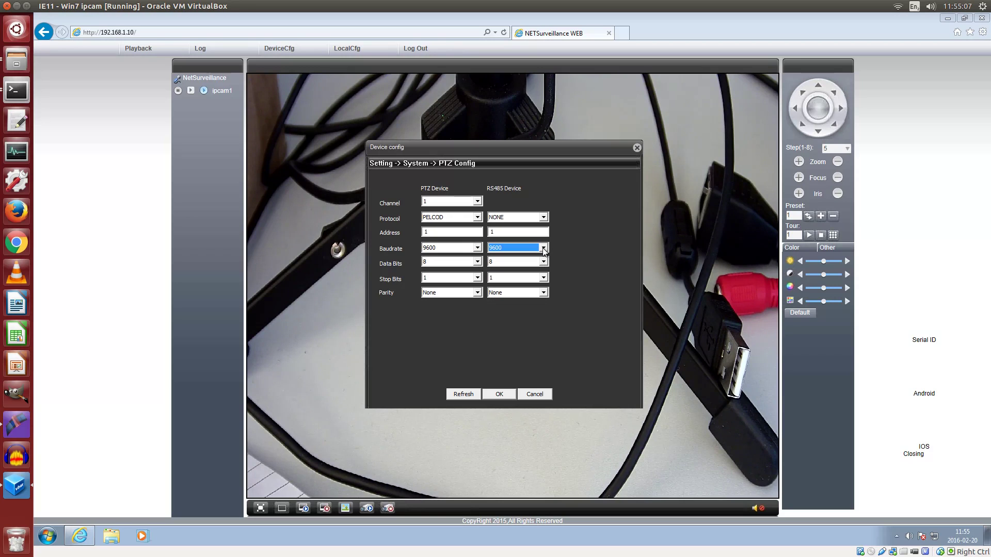
pyautogui.click(541, 394)
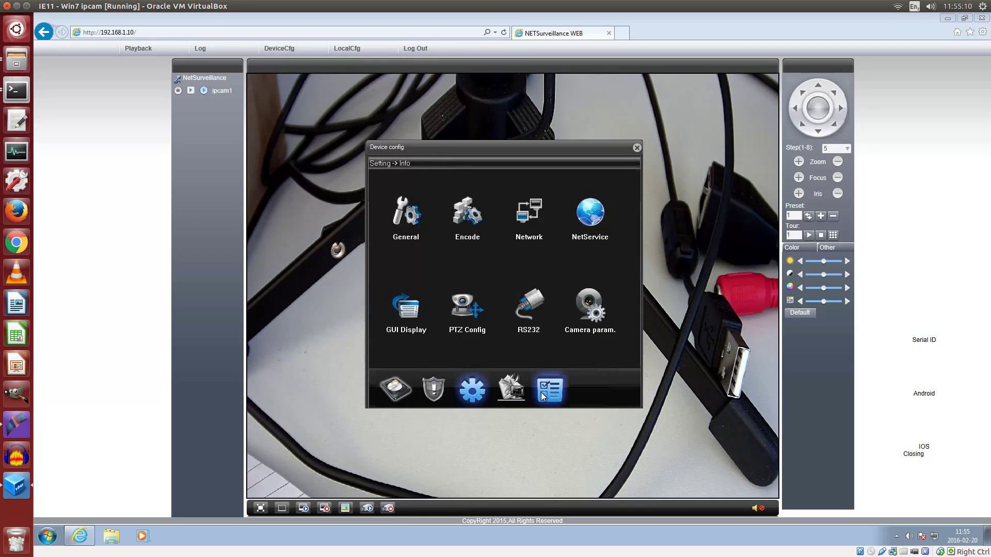
pyautogui.click(520, 300)
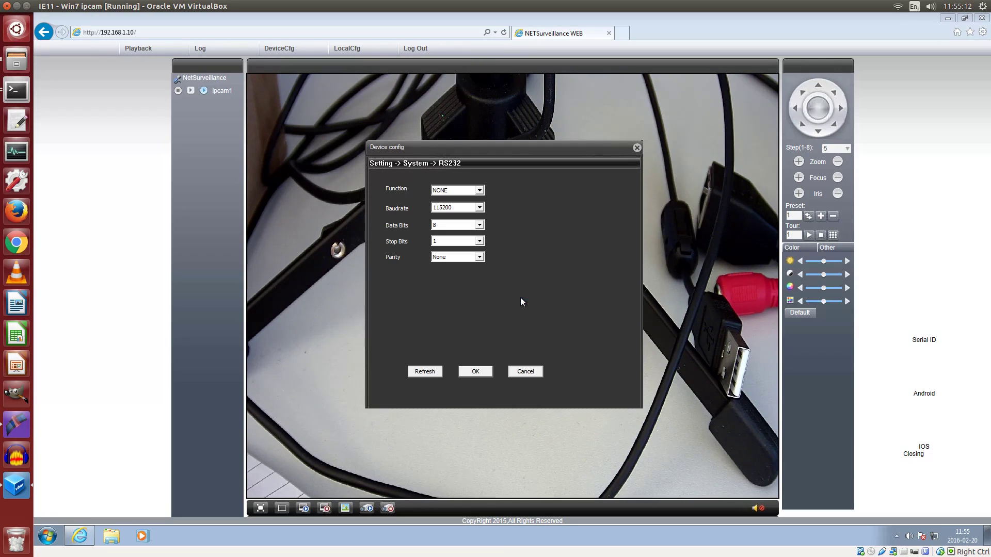
pyautogui.click(480, 191)
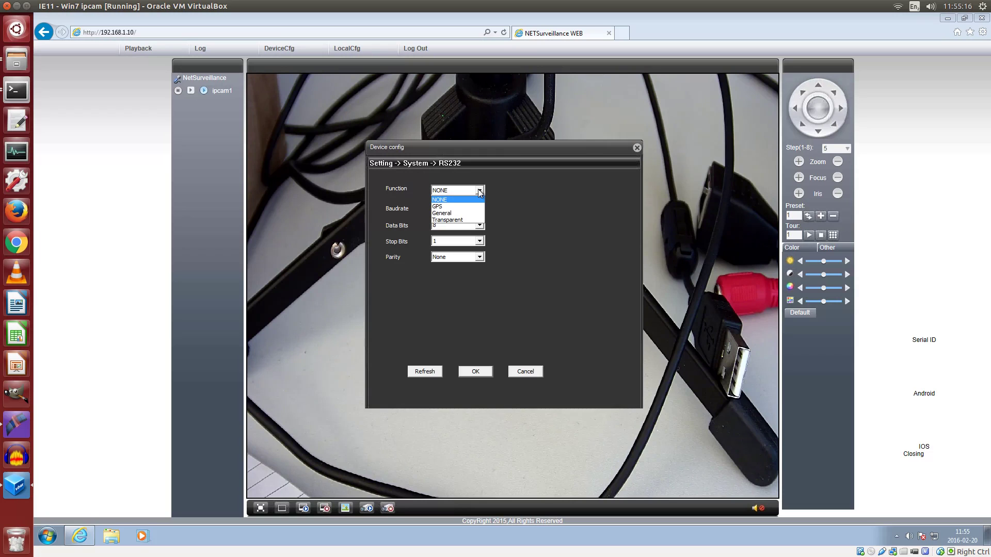
pyautogui.click(480, 190)
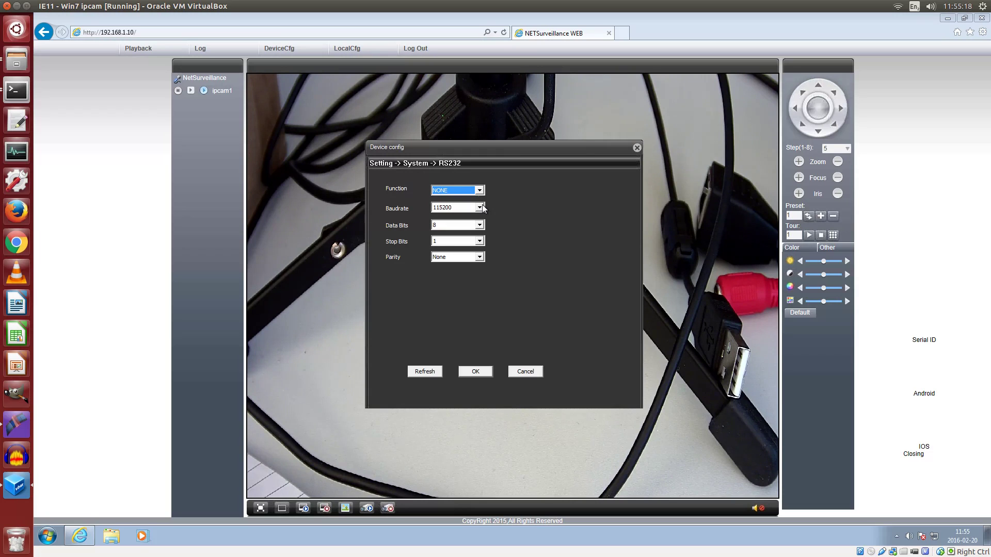
pyautogui.click(480, 207)
pyautogui.click(481, 207)
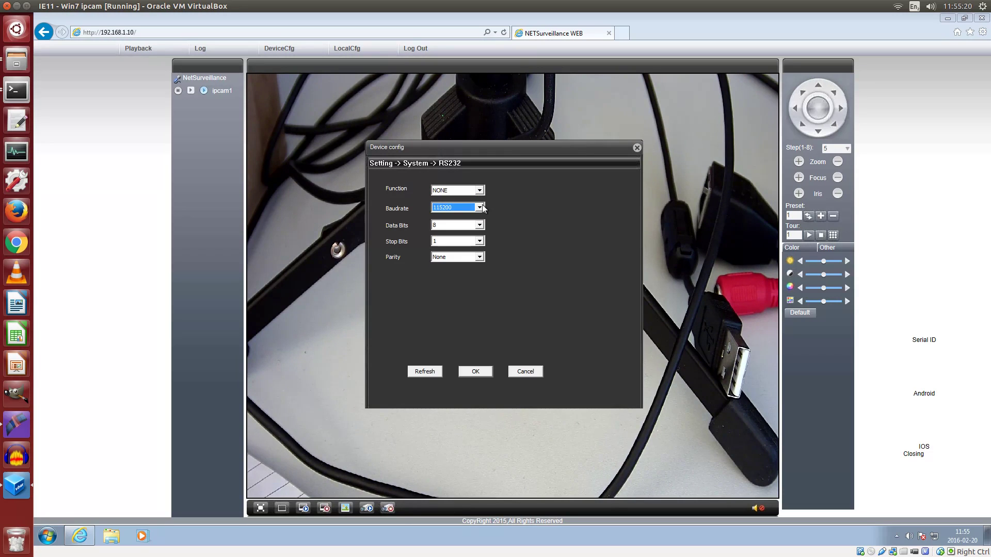
pyautogui.click(525, 370)
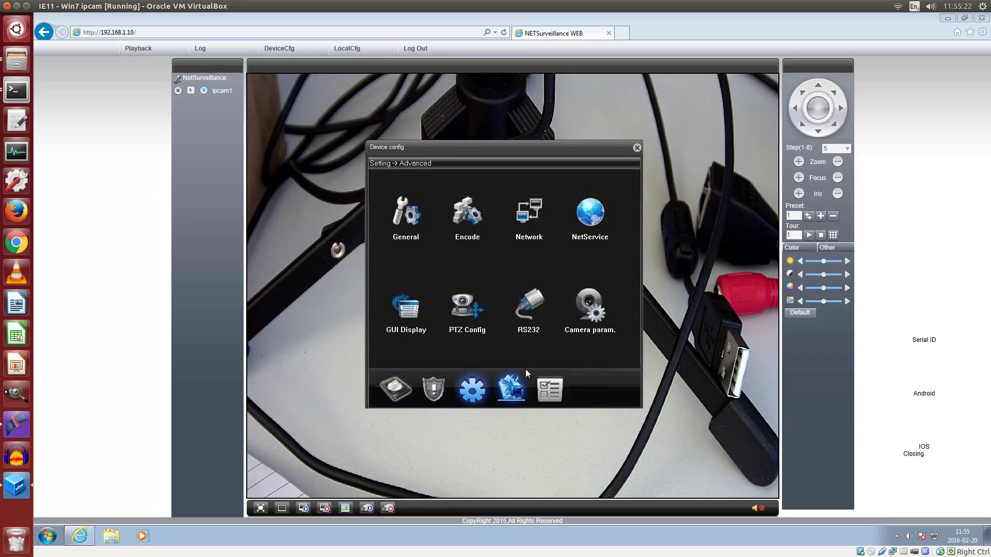
# - Check exposure and Day/Night on Automatic, BLC and Auto Iris on Close
pyautogui.click(584, 307)
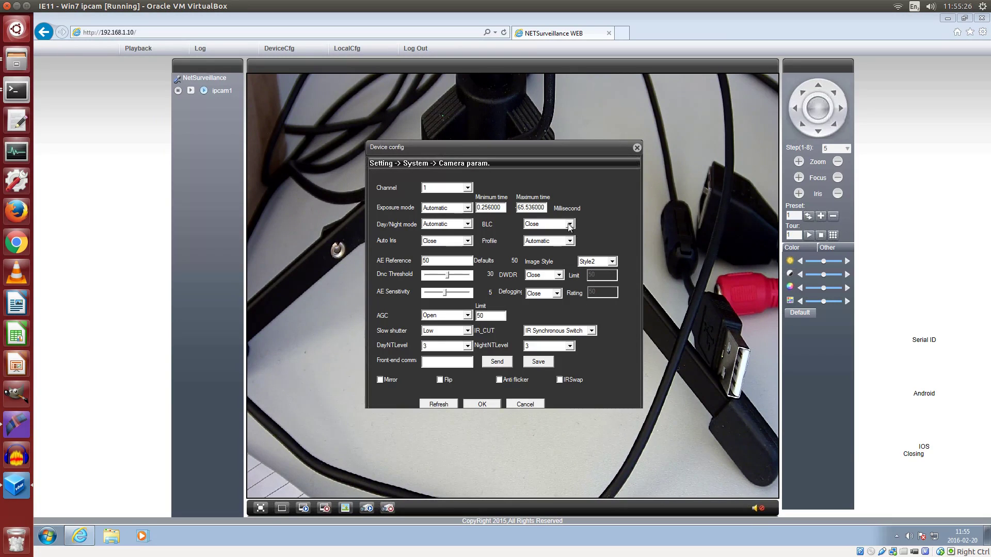
pyautogui.click(467, 208)
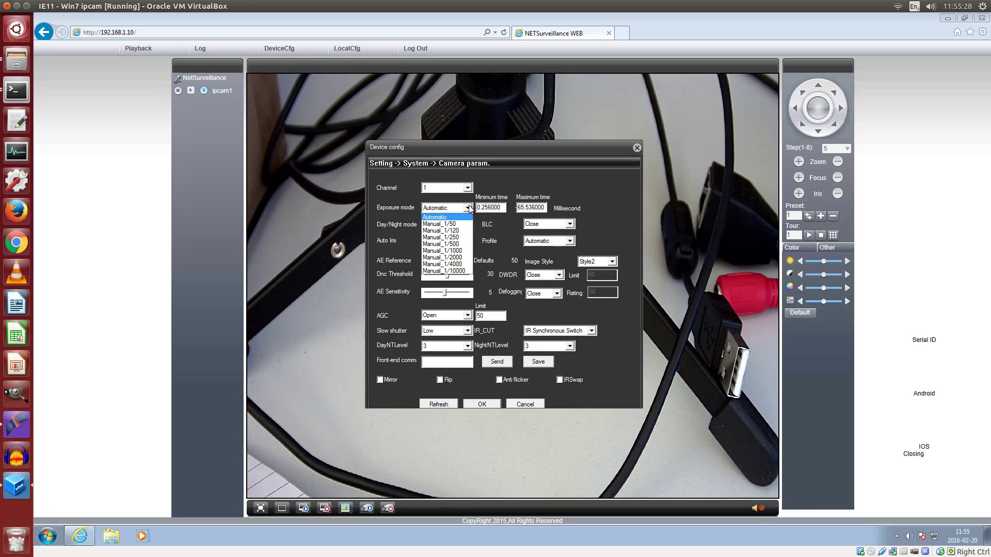
pyautogui.click(469, 207)
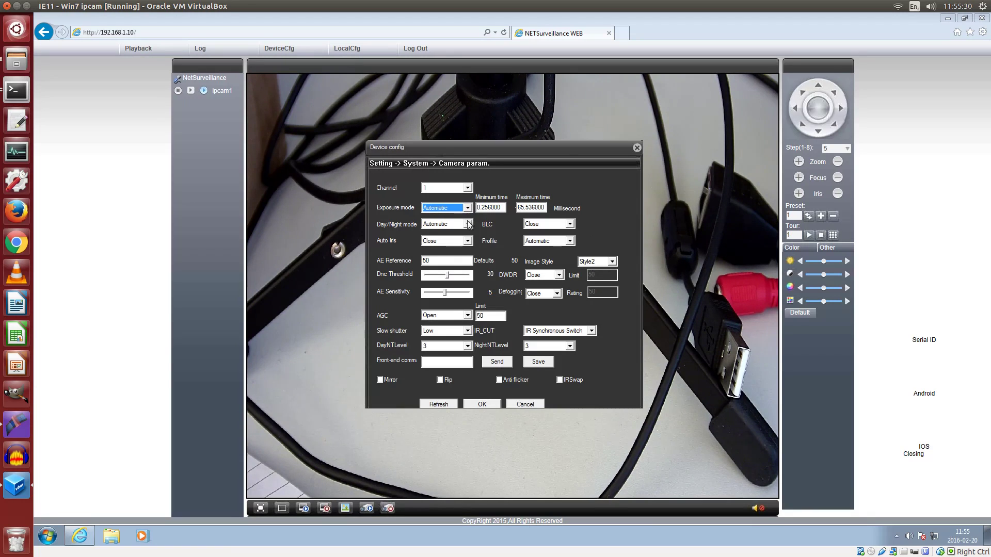
pyautogui.click(469, 223)
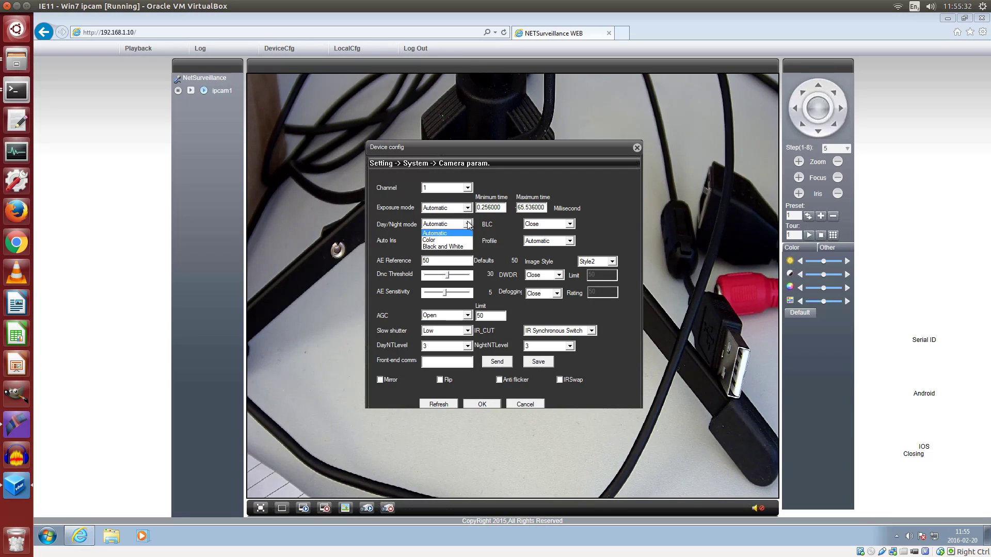
pyautogui.click(468, 224)
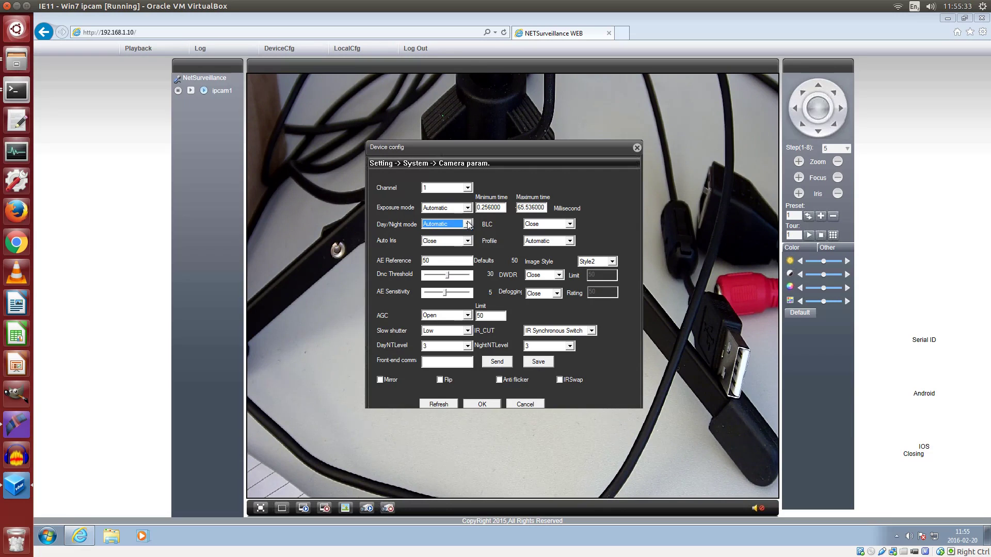
pyautogui.click(570, 225)
pyautogui.click(570, 225)
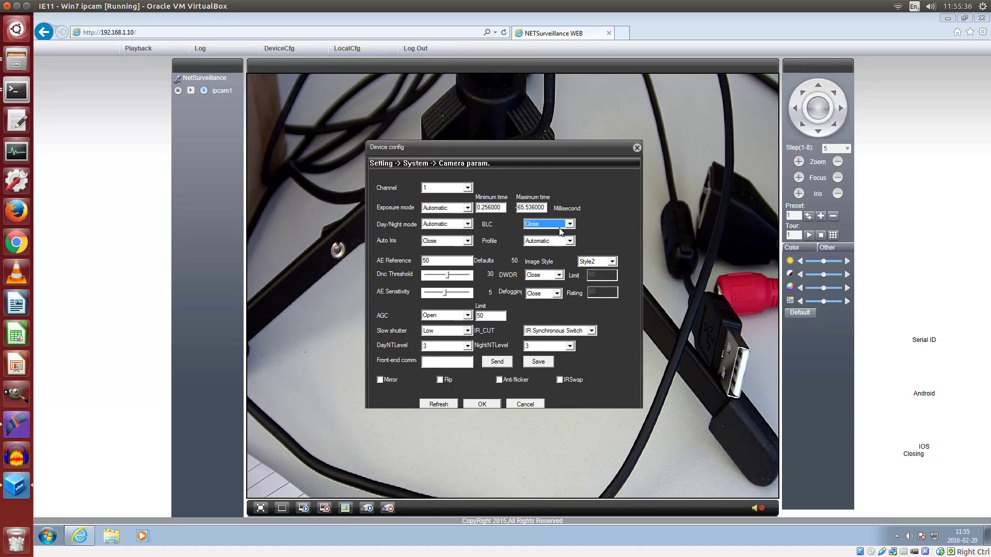
pyautogui.click(469, 241)
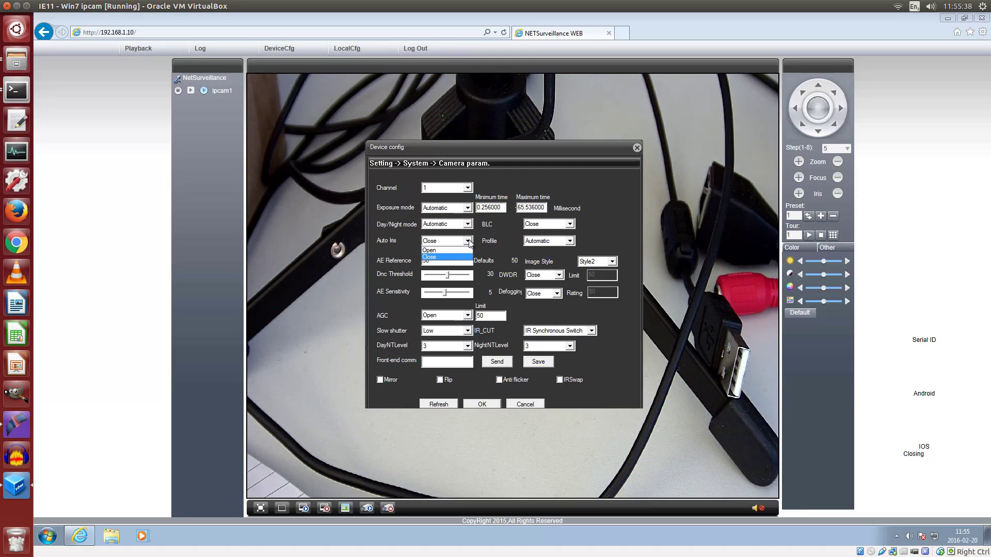
pyautogui.click(469, 242)
# - Confirm Profile Automatic, Image Style Style2, DWDR and Defogging Close
pyautogui.click(570, 241)
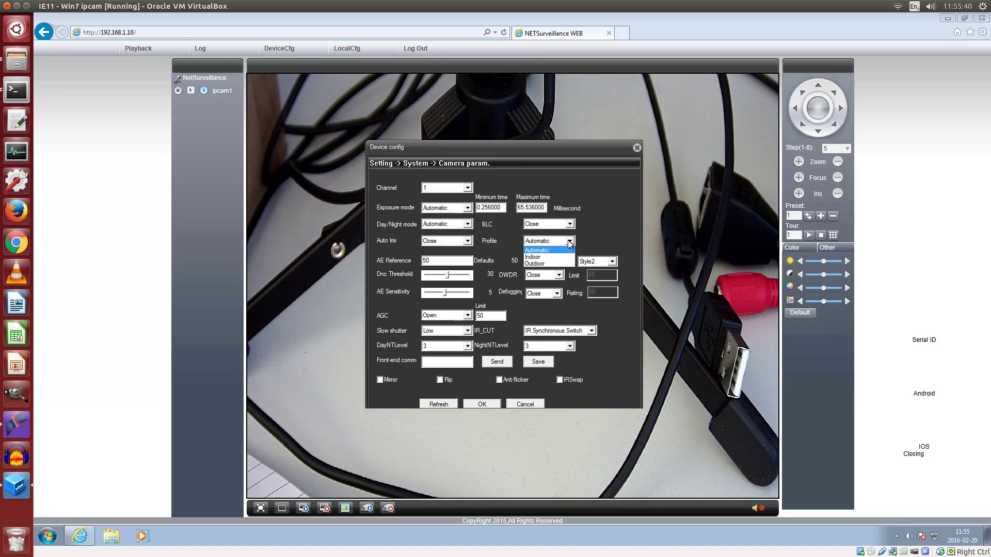
pyautogui.click(559, 249)
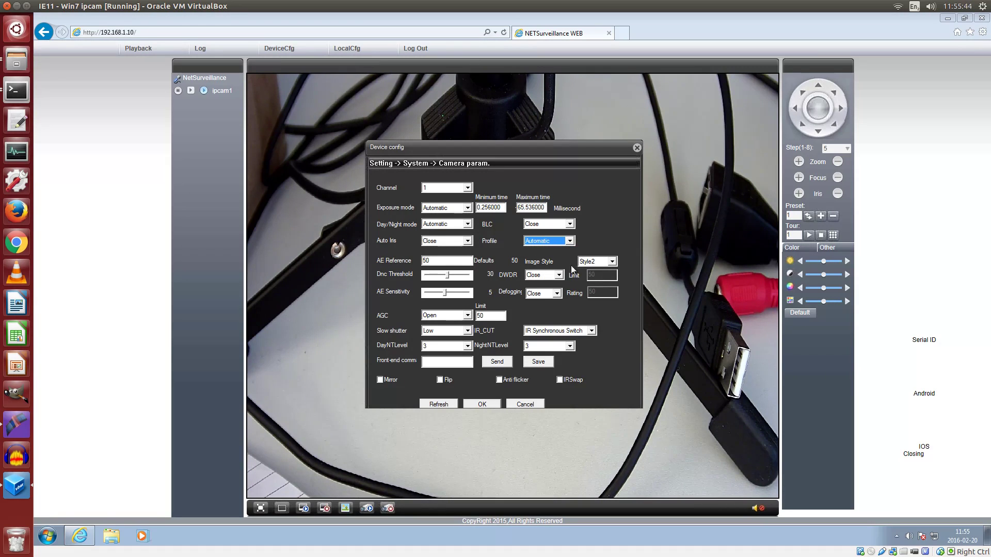
pyautogui.click(612, 262)
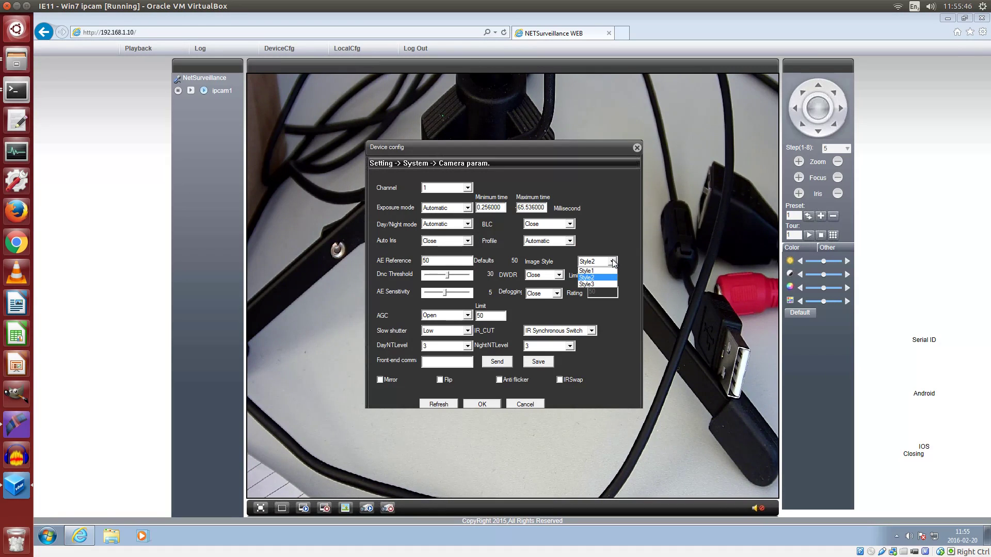
pyautogui.click(612, 262)
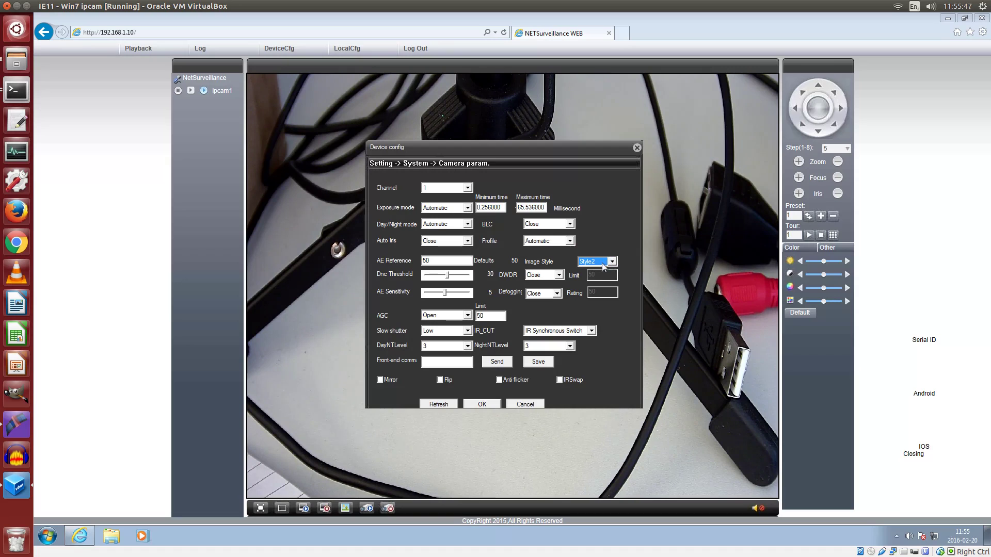
pyautogui.click(559, 276)
pyautogui.click(558, 277)
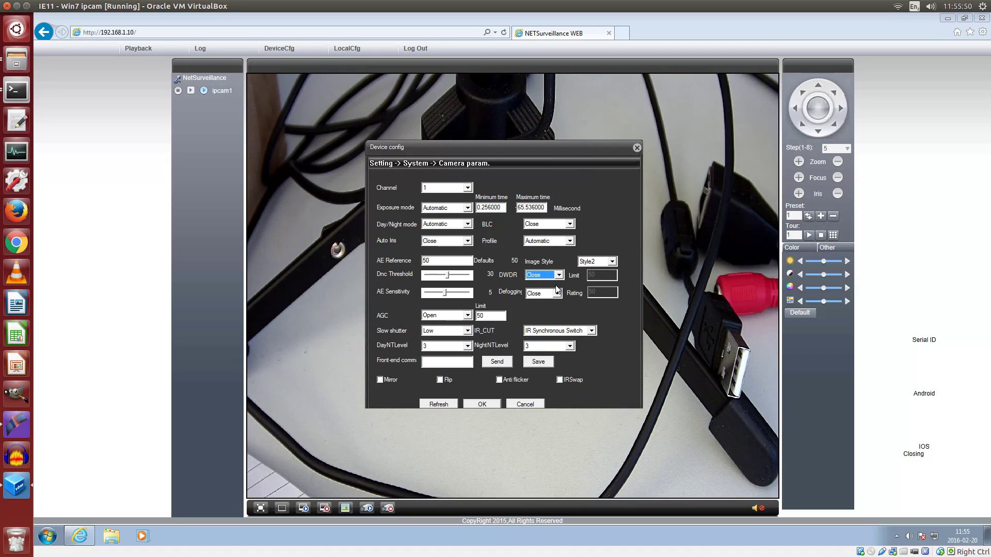
pyautogui.click(557, 294)
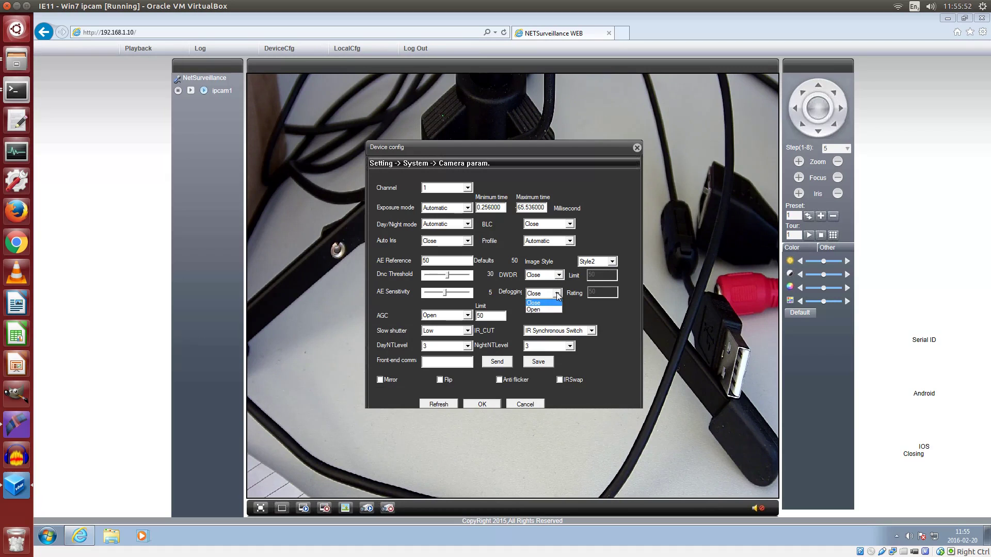
pyautogui.click(547, 302)
# - Keep AGC Open, slow shutter Low, IR Synchronous Switch, day/night levels 3, then cancel
pyautogui.click(467, 315)
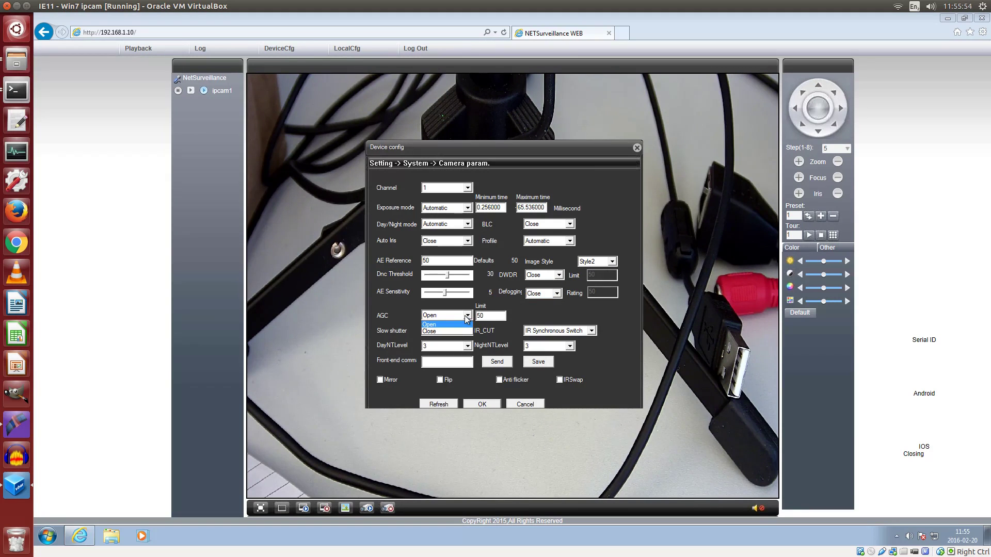
pyautogui.click(467, 318)
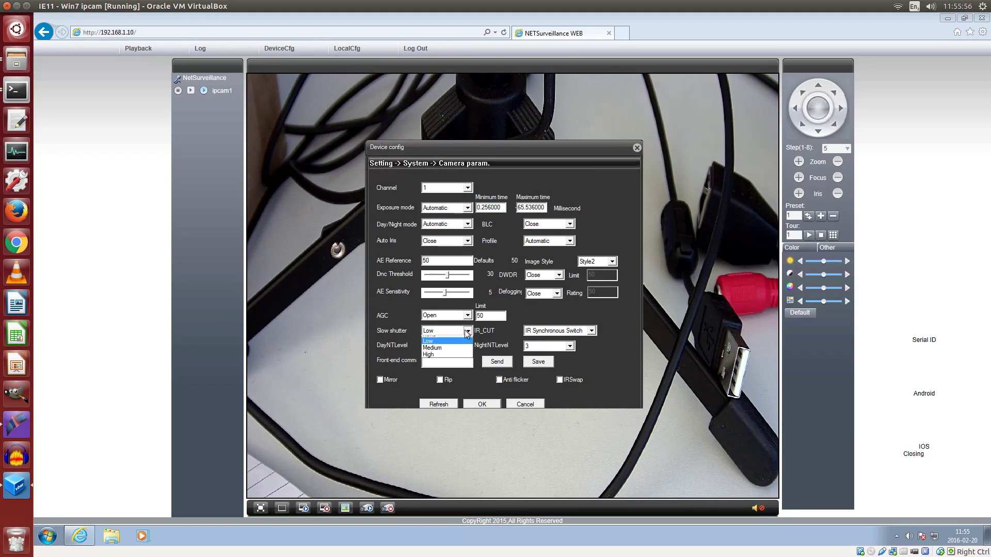
pyautogui.click(466, 331)
pyautogui.click(466, 331)
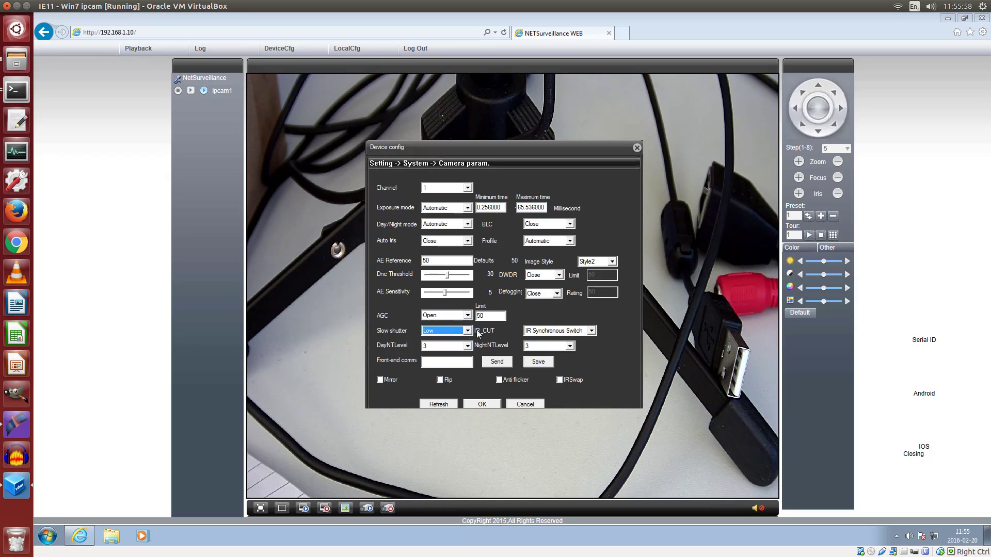
pyautogui.click(591, 331)
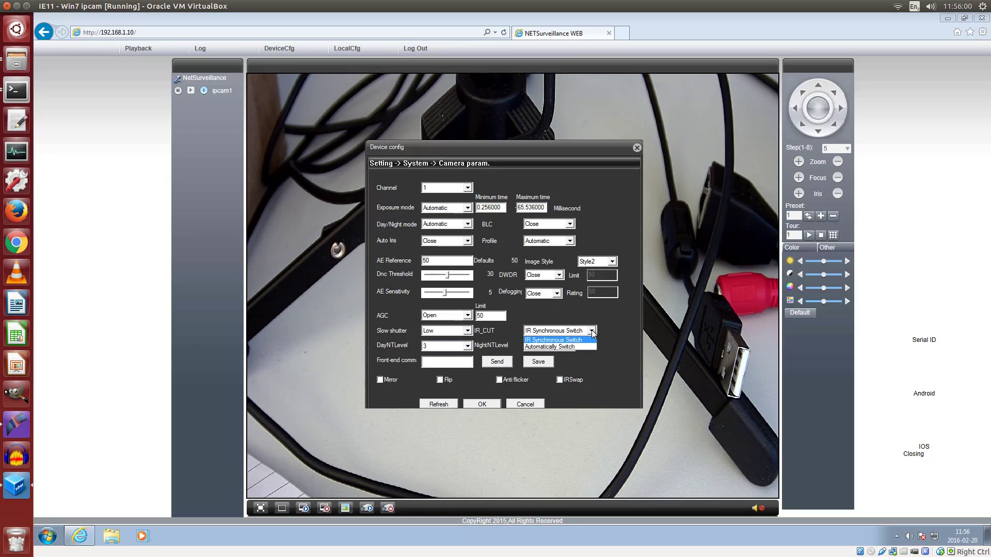
pyautogui.click(591, 330)
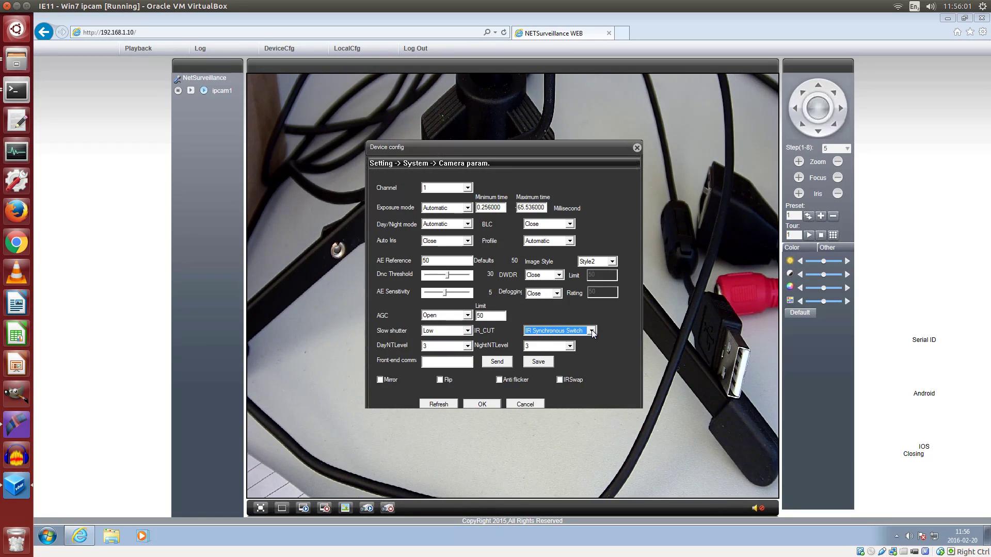
pyautogui.click(466, 347)
pyautogui.click(467, 349)
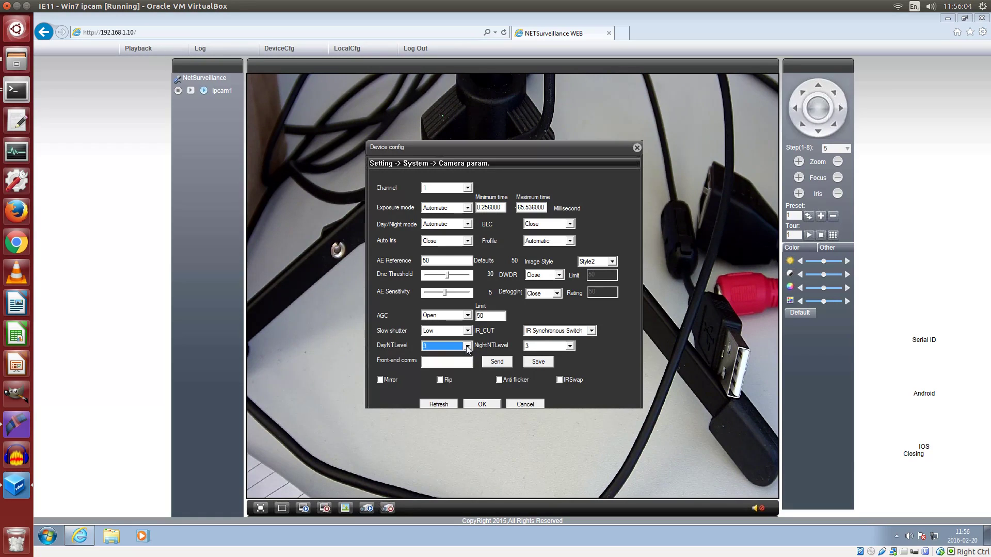
pyautogui.click(569, 347)
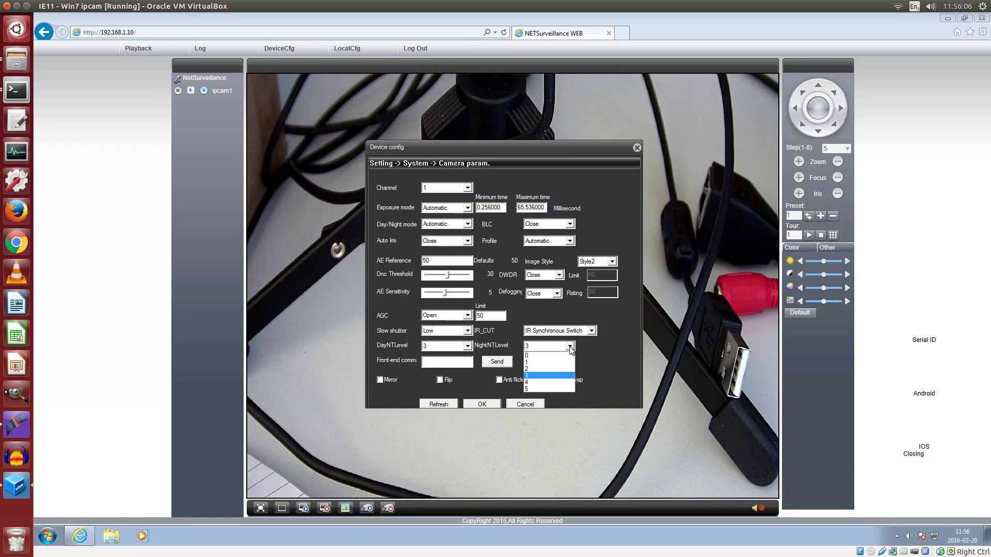
pyautogui.click(570, 349)
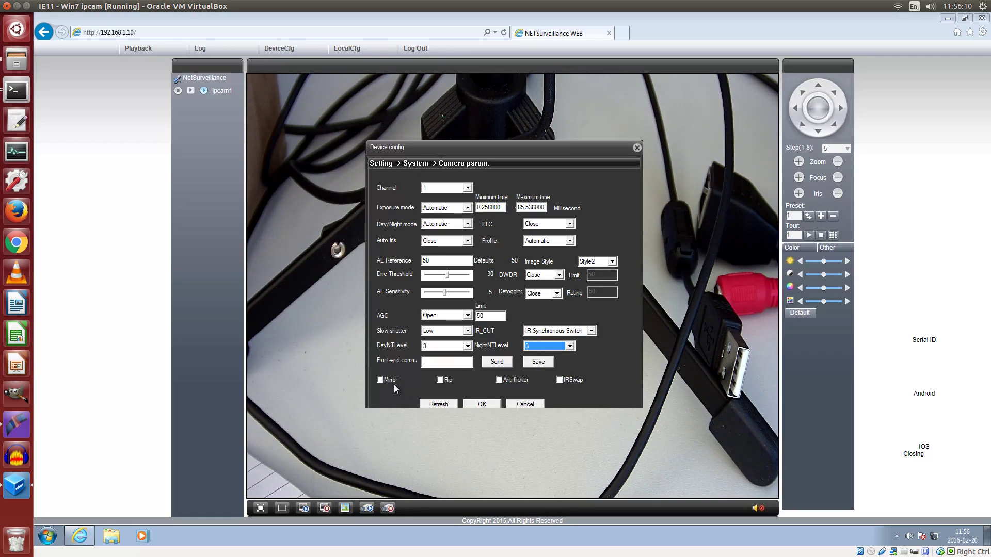
pyautogui.click(525, 404)
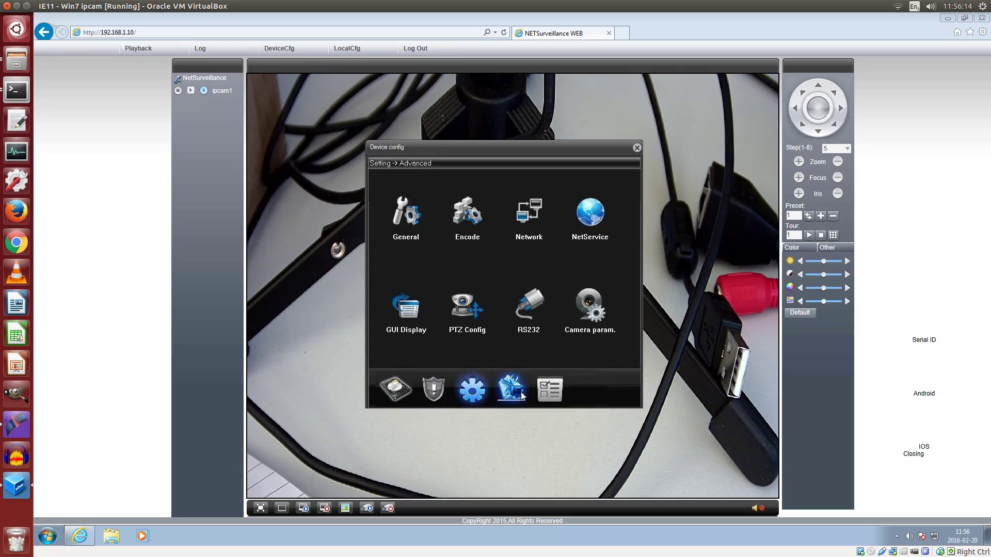
pyautogui.click(512, 389)
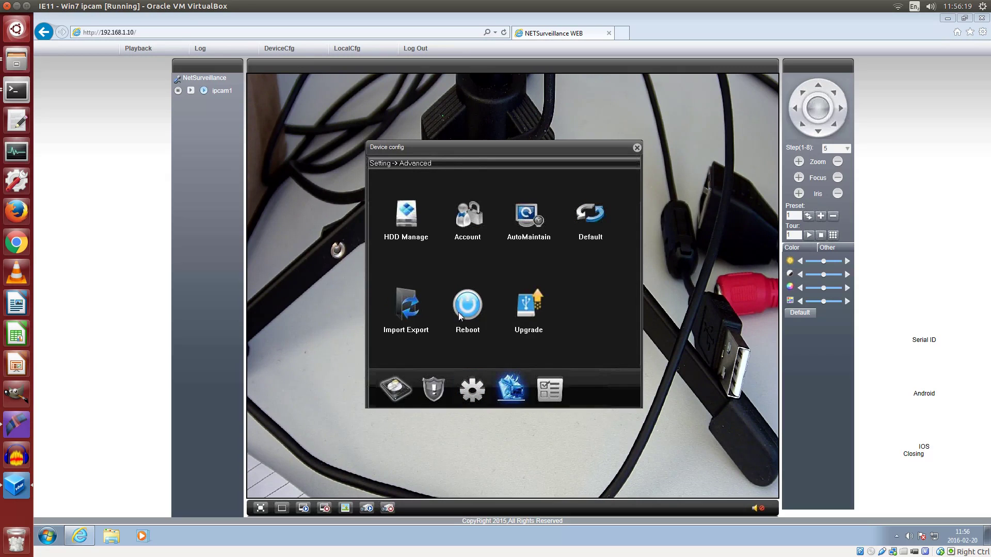
pyautogui.click(412, 220)
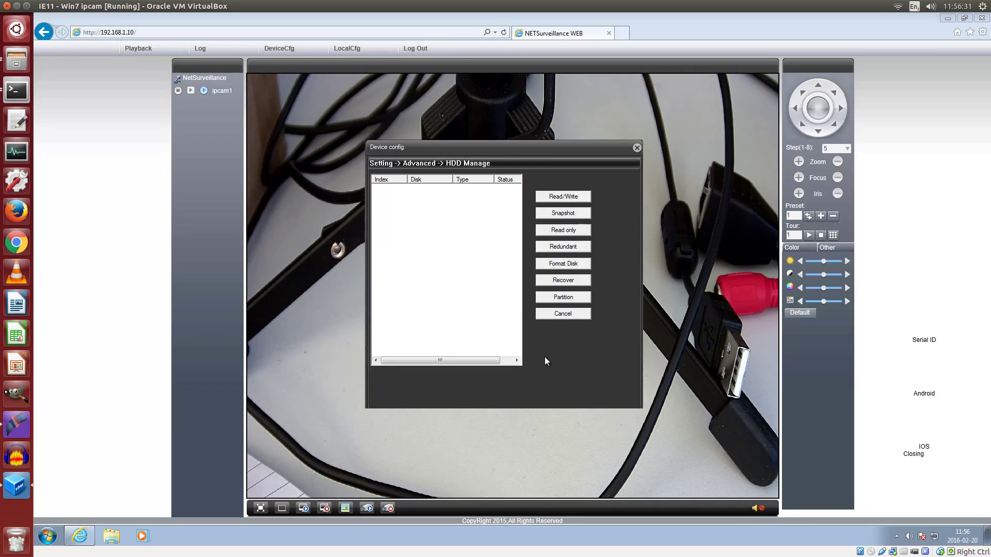
pyautogui.click(555, 314)
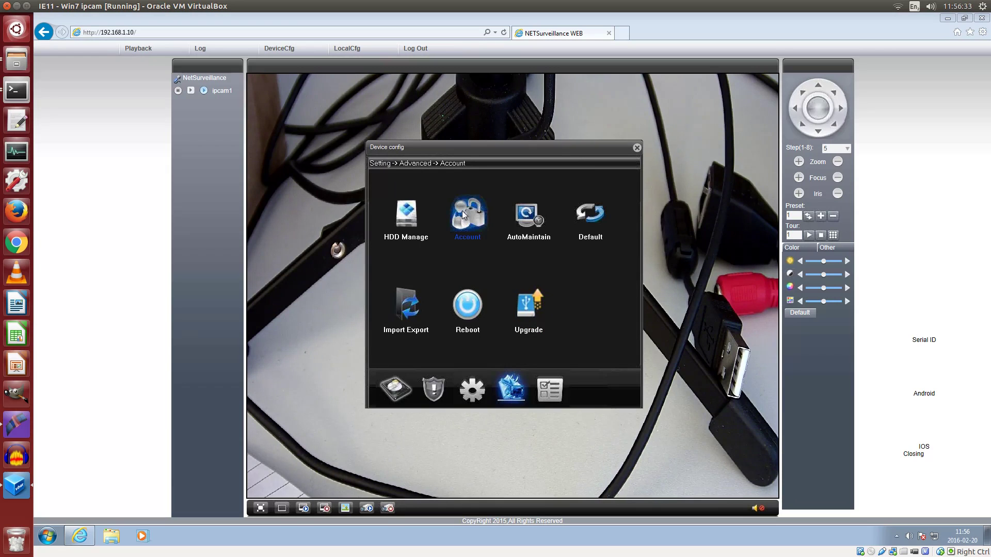
pyautogui.click(463, 209)
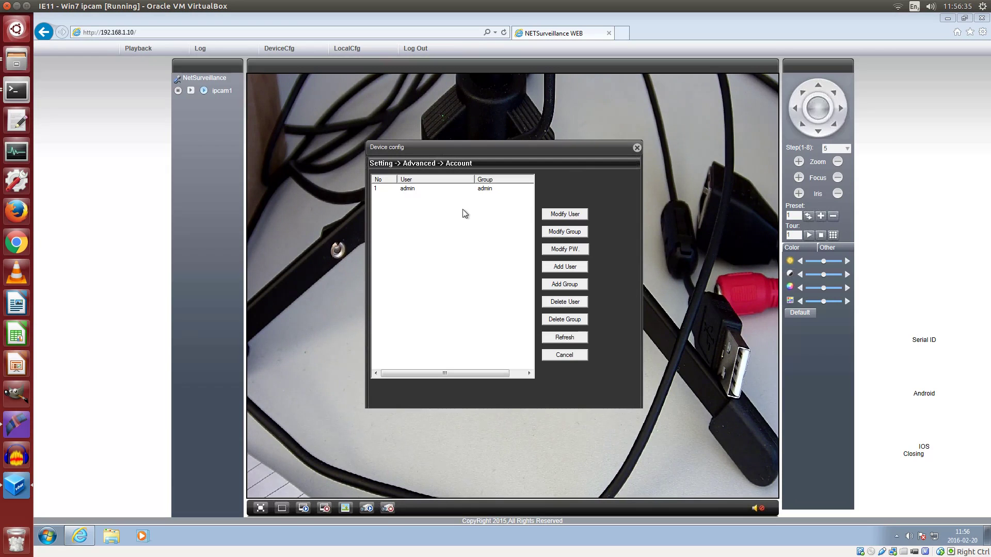
pyautogui.click(561, 354)
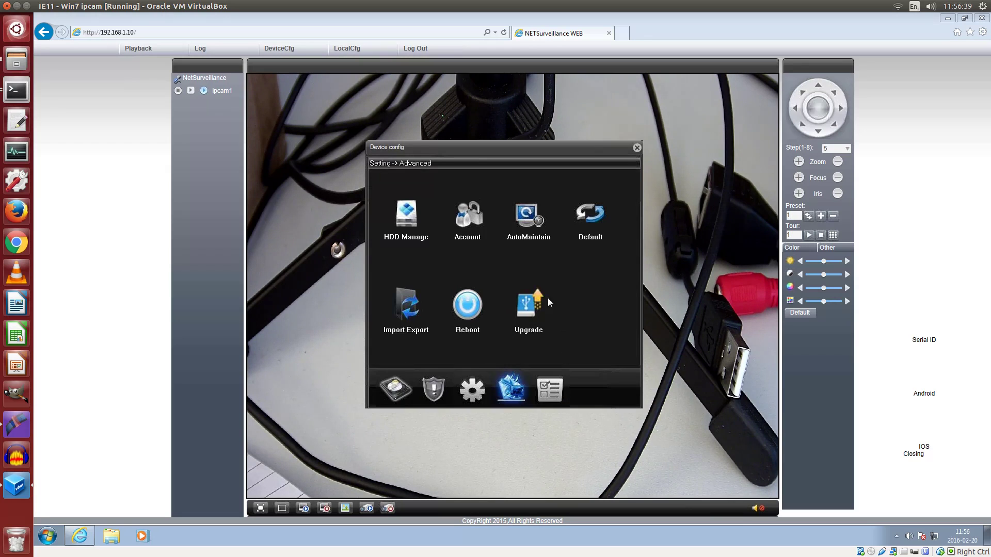
# - Leave AutoMaintain at reboot Every Tue and delete Never, then view and close Import Export
pyautogui.click(516, 217)
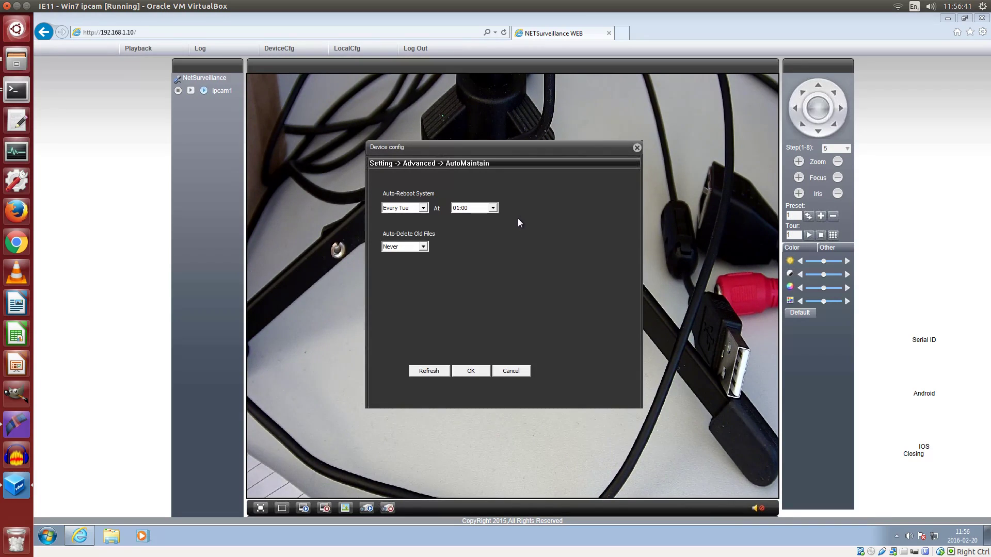
pyautogui.click(424, 209)
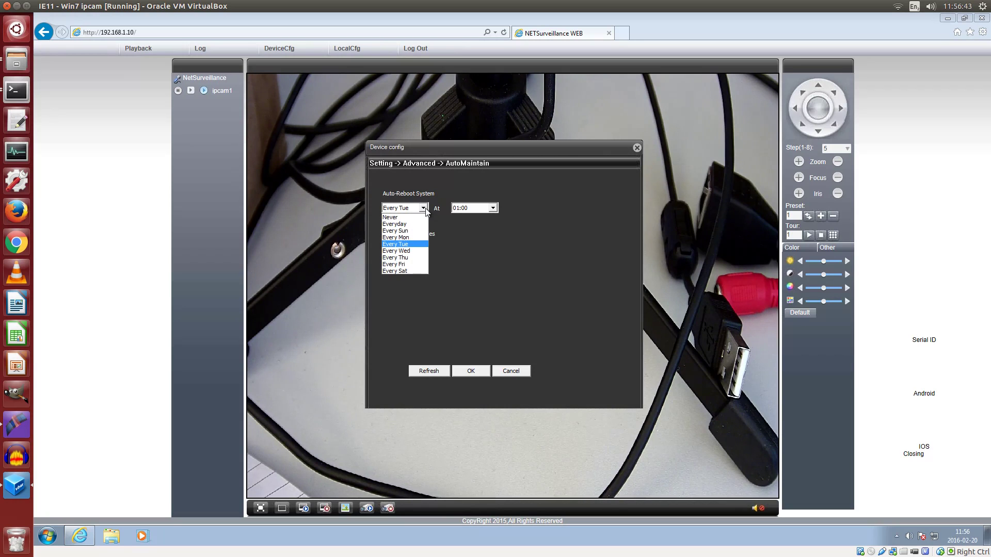
pyautogui.click(424, 209)
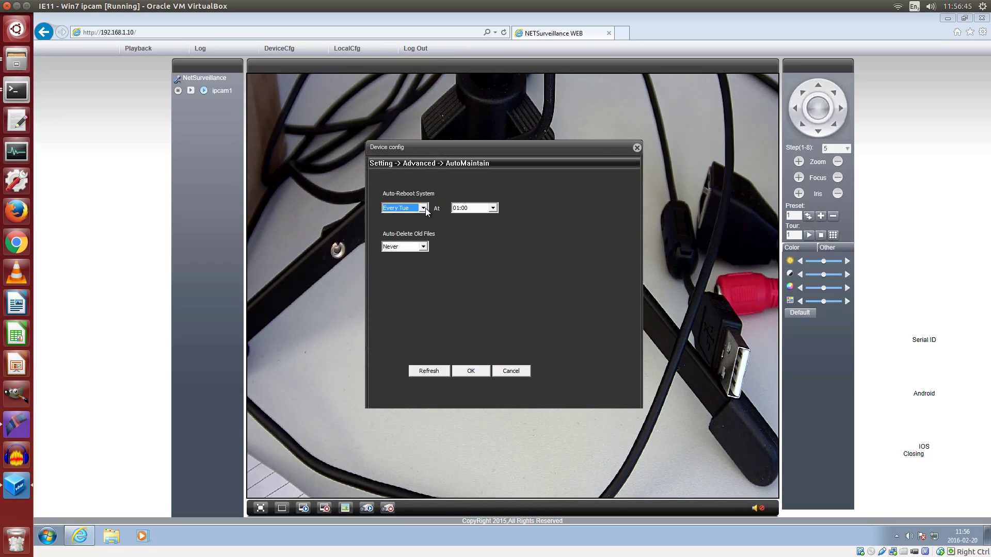
pyautogui.click(424, 247)
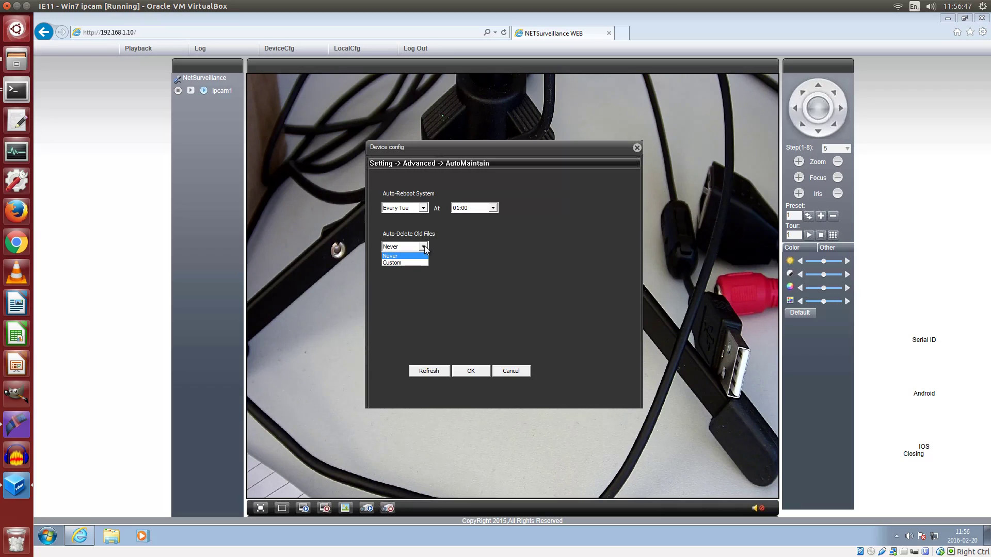
pyautogui.click(424, 247)
pyautogui.click(519, 371)
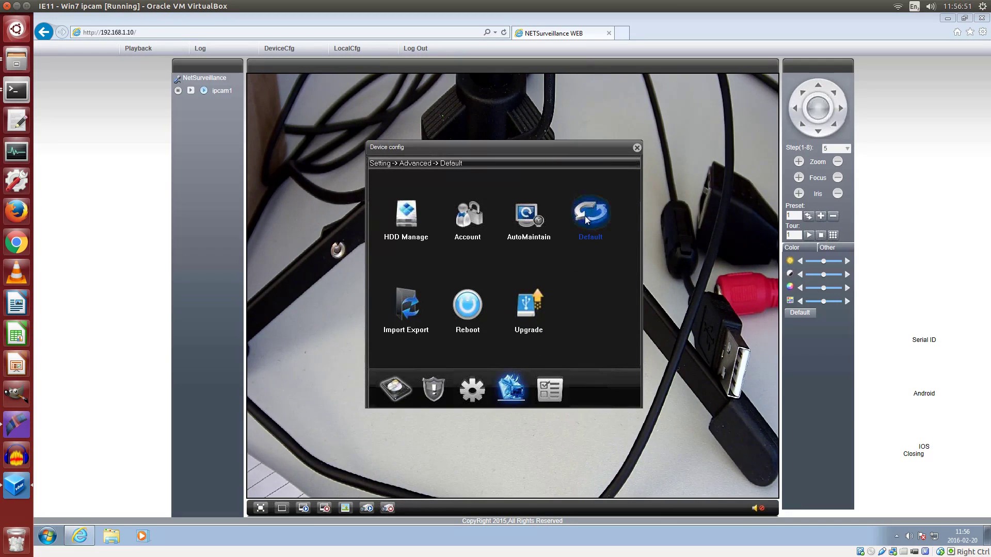
pyautogui.click(412, 308)
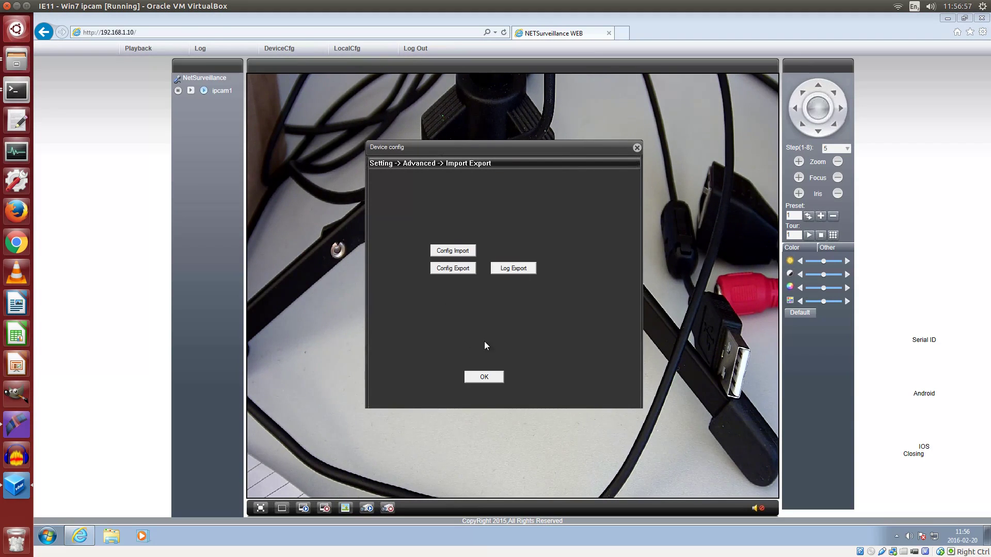
pyautogui.click(483, 376)
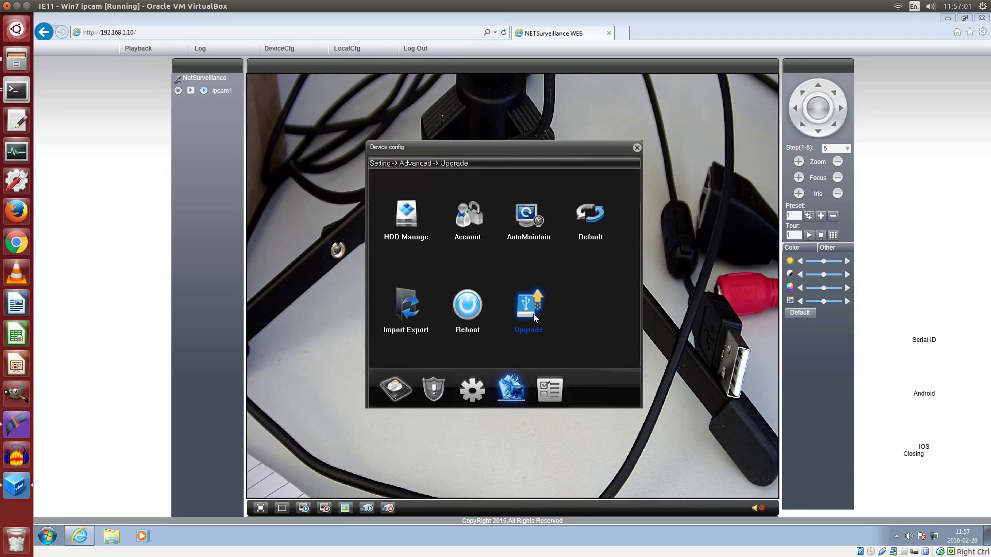
pyautogui.click(551, 387)
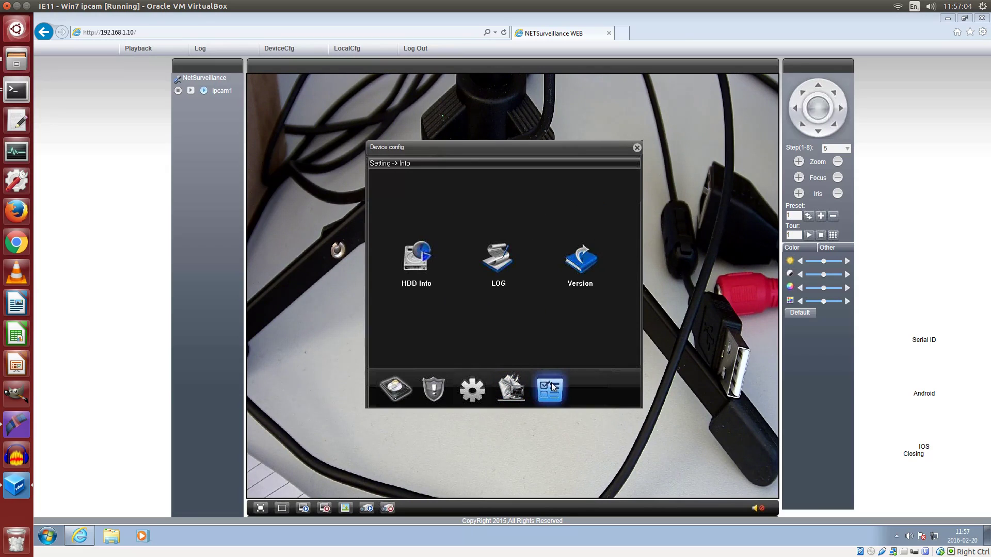
pyautogui.click(418, 265)
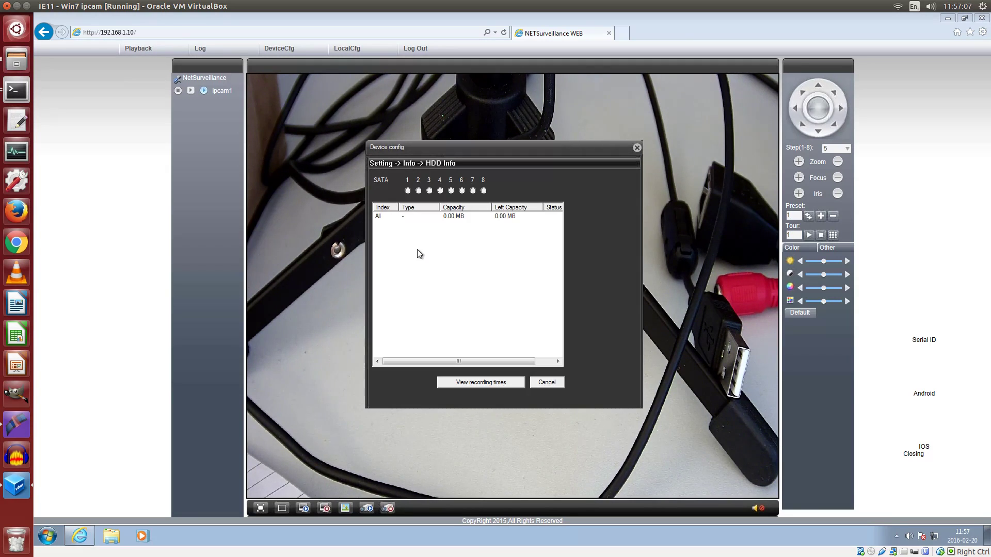
pyautogui.click(543, 385)
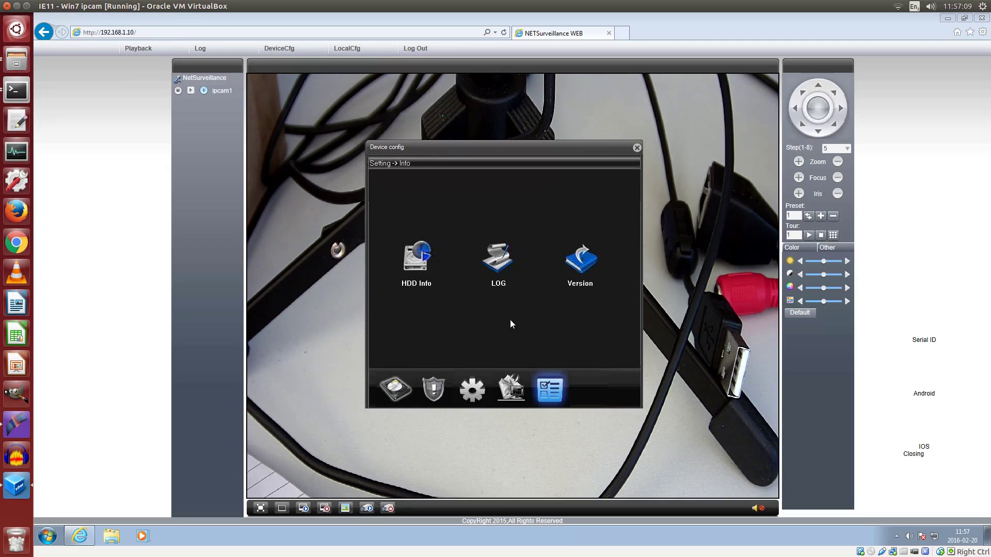
pyautogui.click(500, 267)
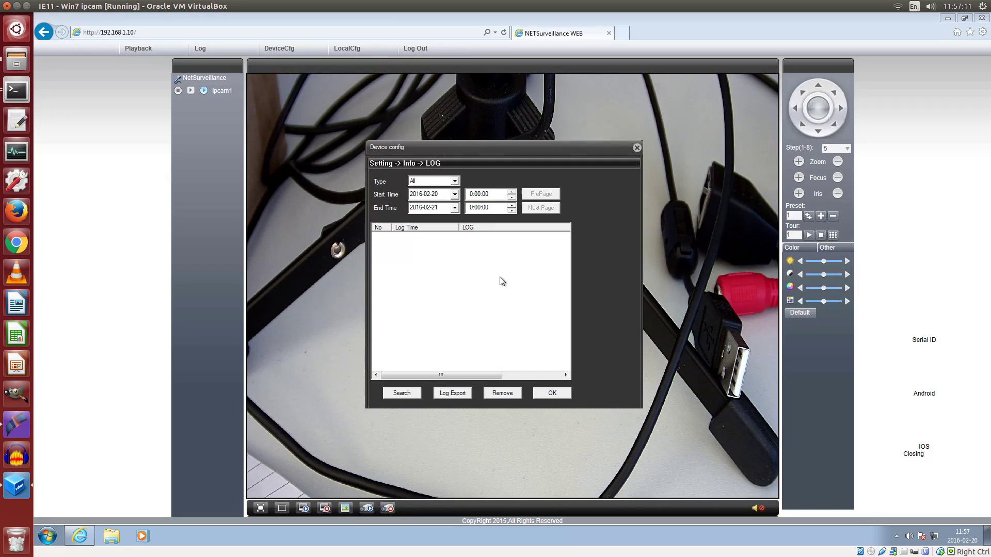
pyautogui.click(553, 391)
pyautogui.click(579, 266)
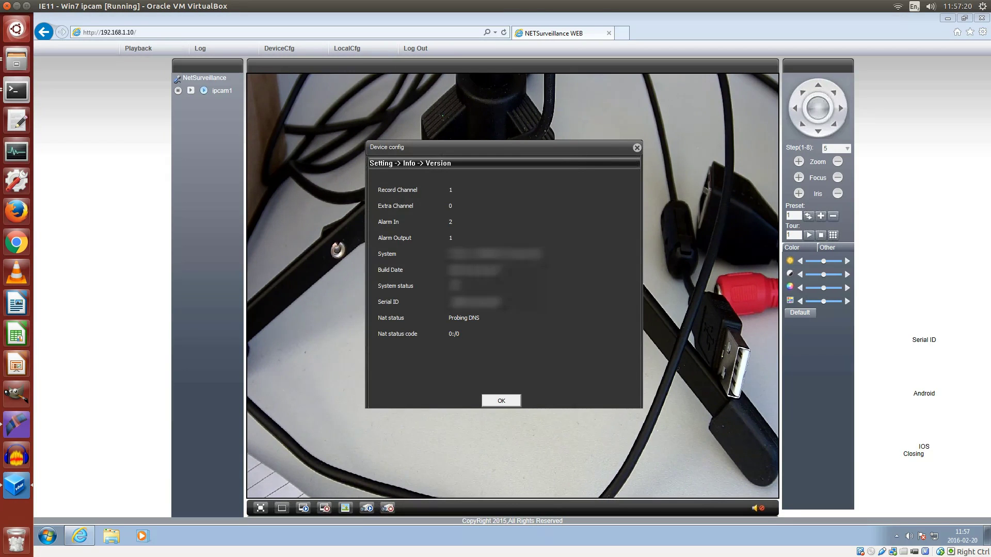
pyautogui.click(501, 401)
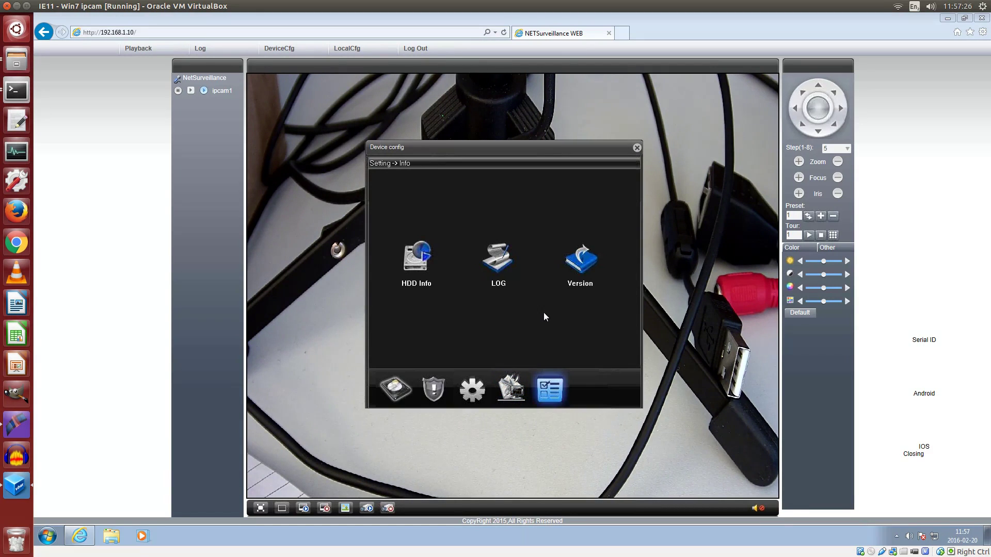